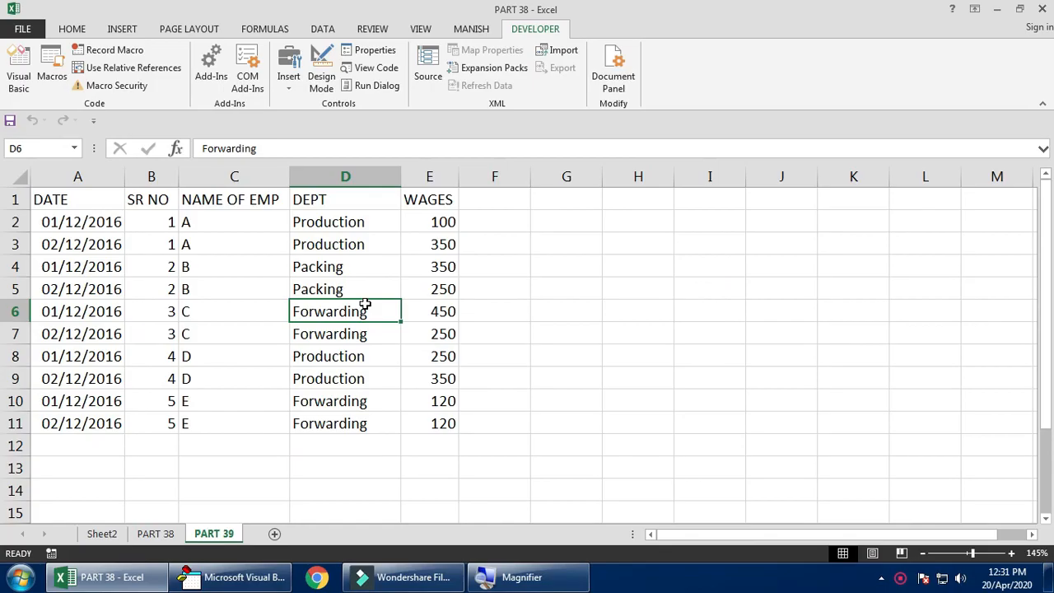
- Review the wages data on sheet PART 39 and the Worksheet_Change refresh code in the Visual Basic editor
left_click_drag(104, 200, 259, 374)
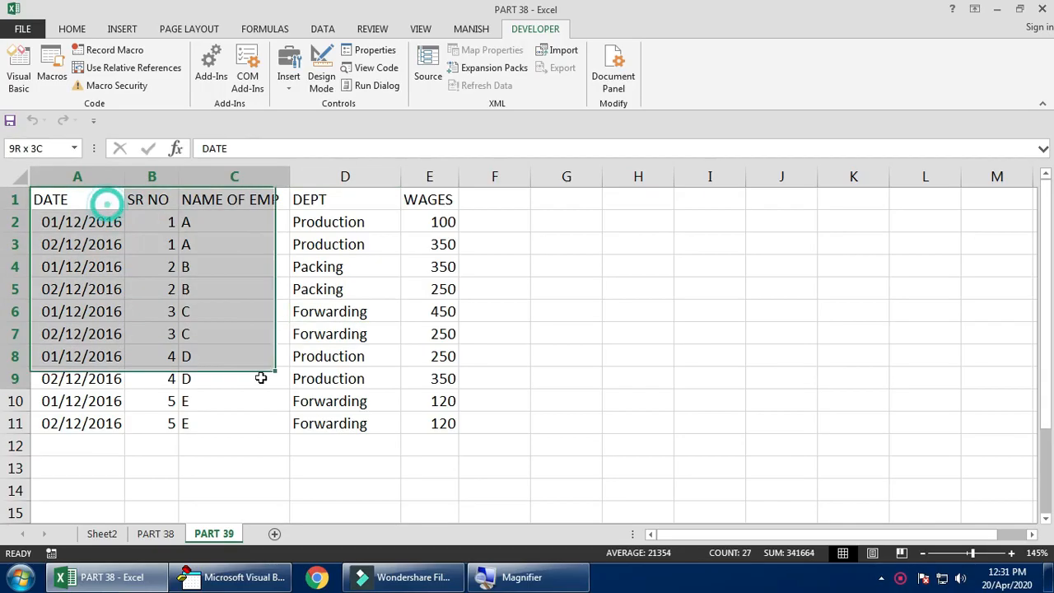
left_click(189, 445)
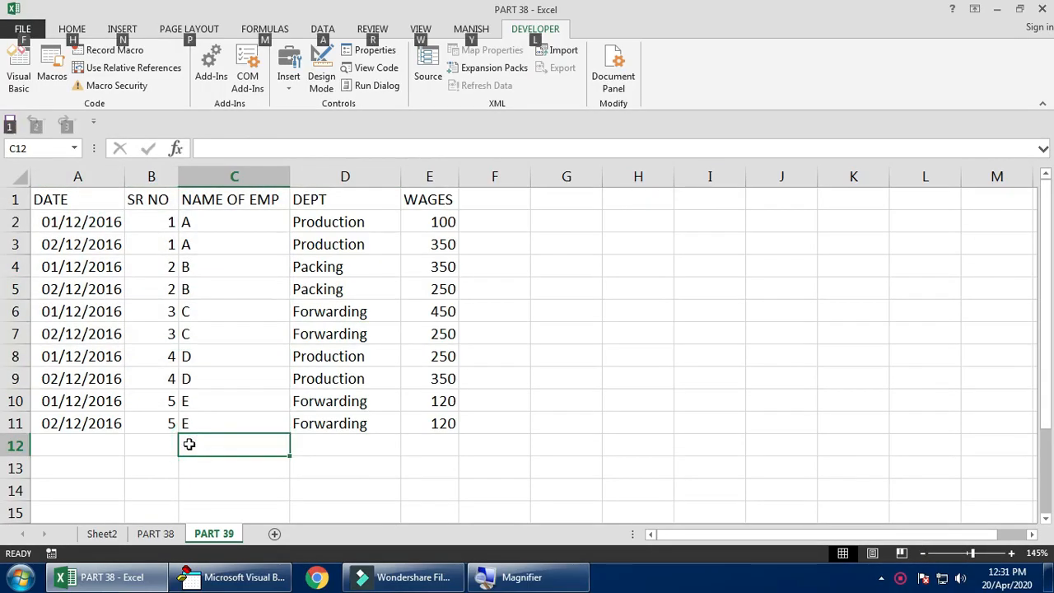
key("alt+F11")
left_click_drag(302, 168, 244, 69)
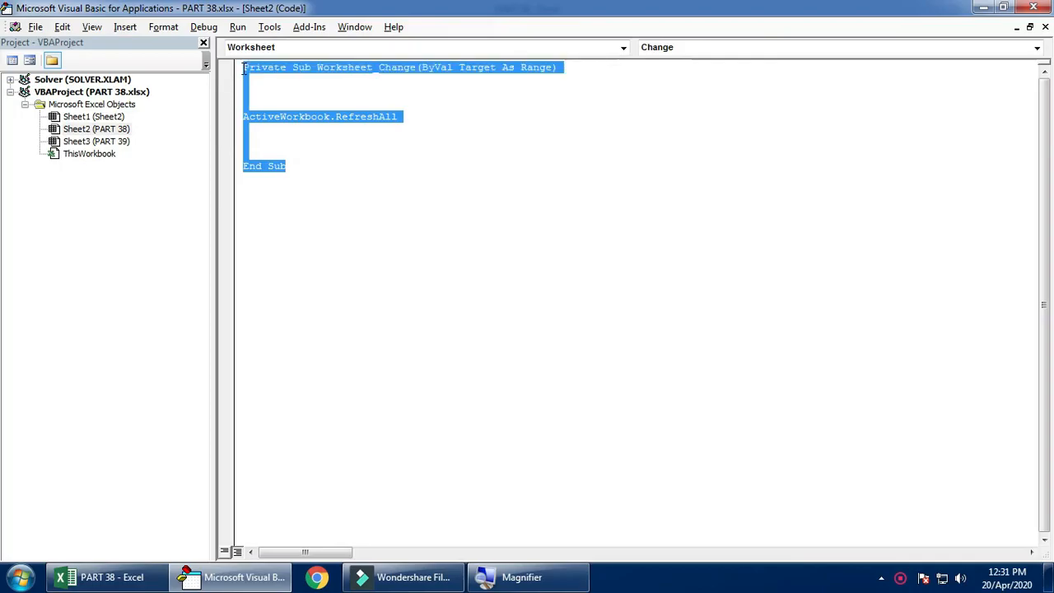
left_click(369, 147)
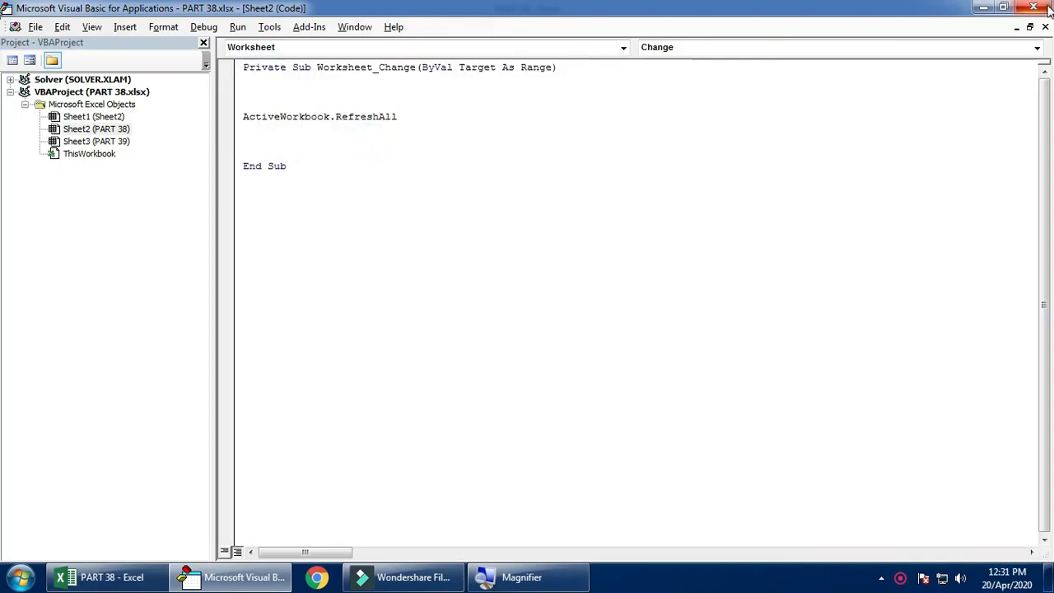
key("alt+F11")
- Save the workbook in its current format, continuing as a macro-free workbook
left_click(380, 398)
key("ctrl+s")
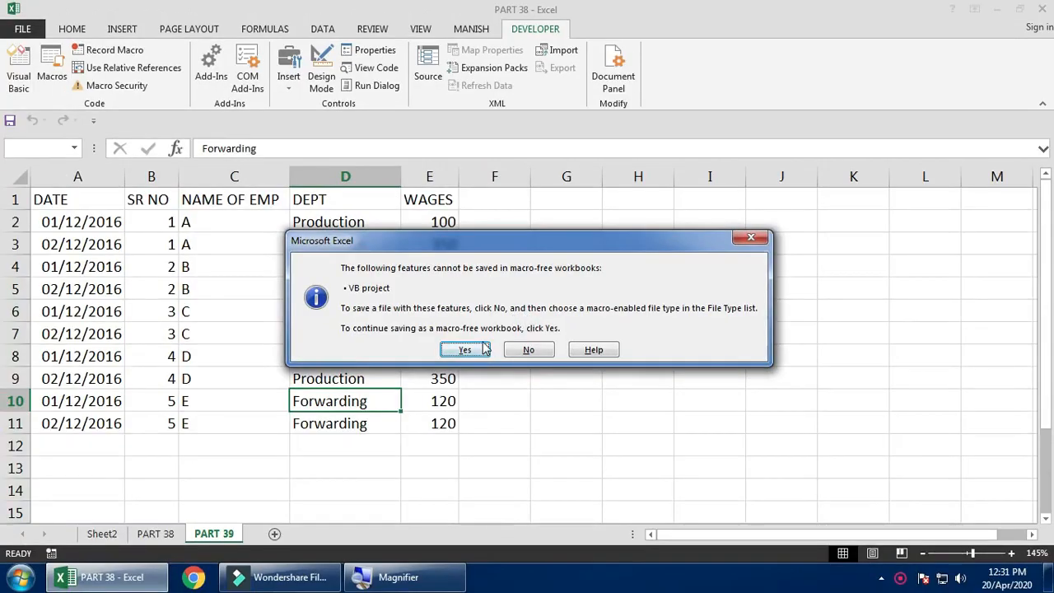
left_click(465, 350)
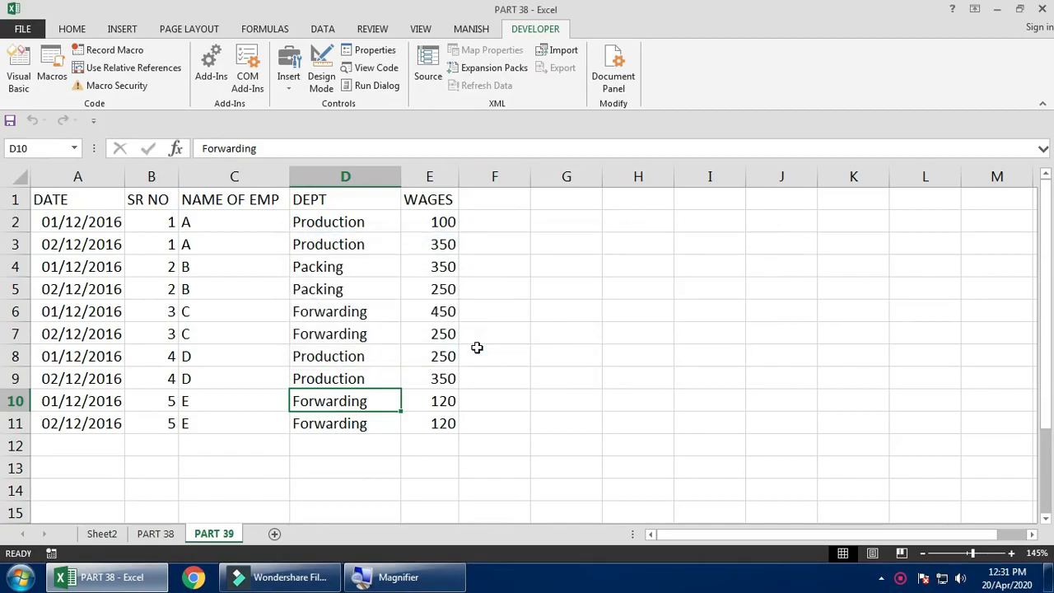
key("alt+F11")
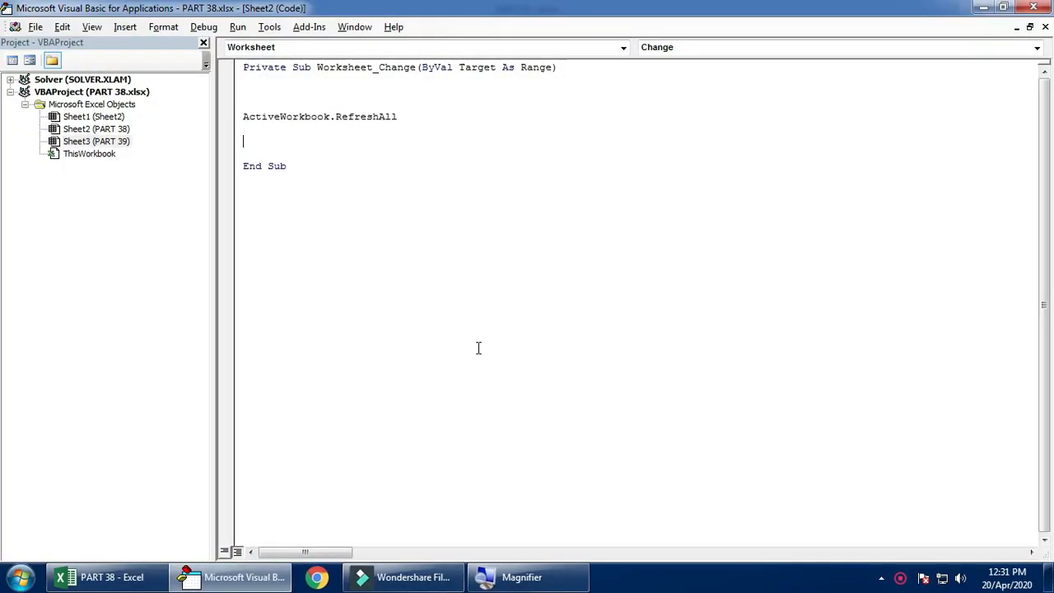
key("alt+F11")
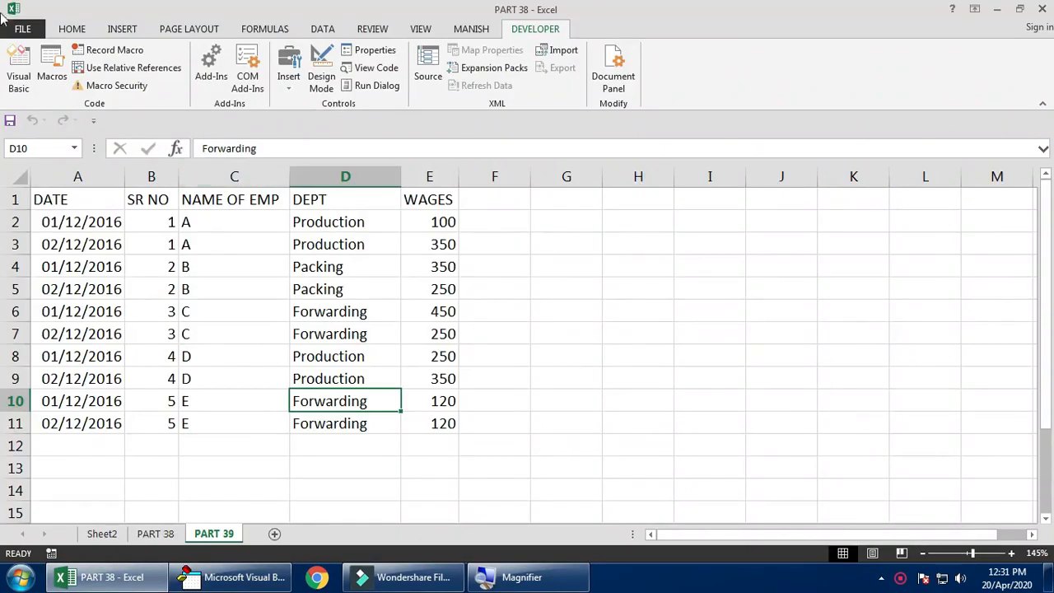
key("F12")
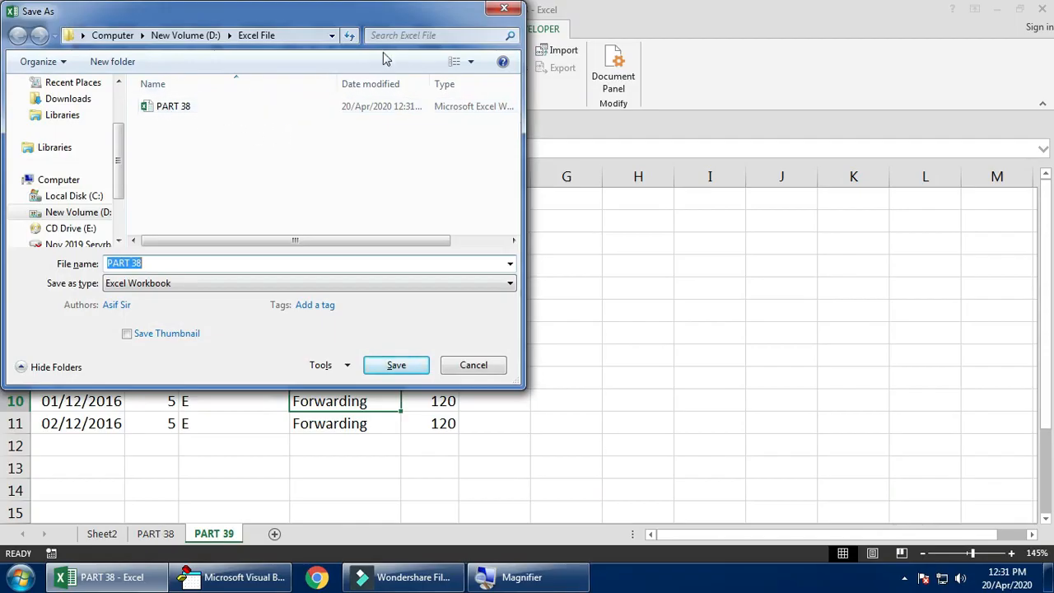
left_click(504, 9)
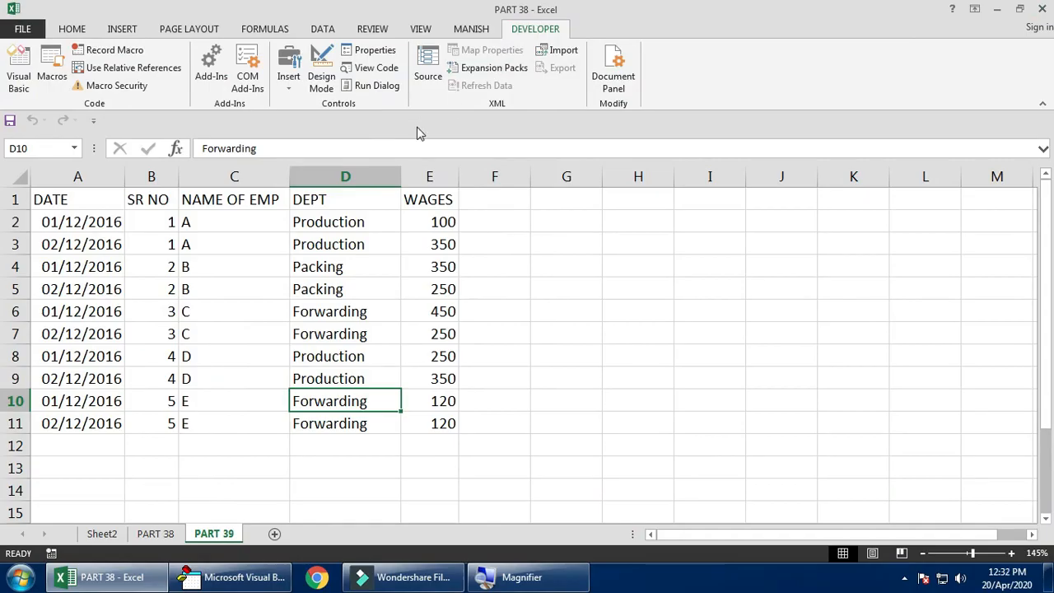
- Save a copy of the workbook as an Excel Macro-Enabled Workbook named PART 38 in the Excel File folder
key("F12")
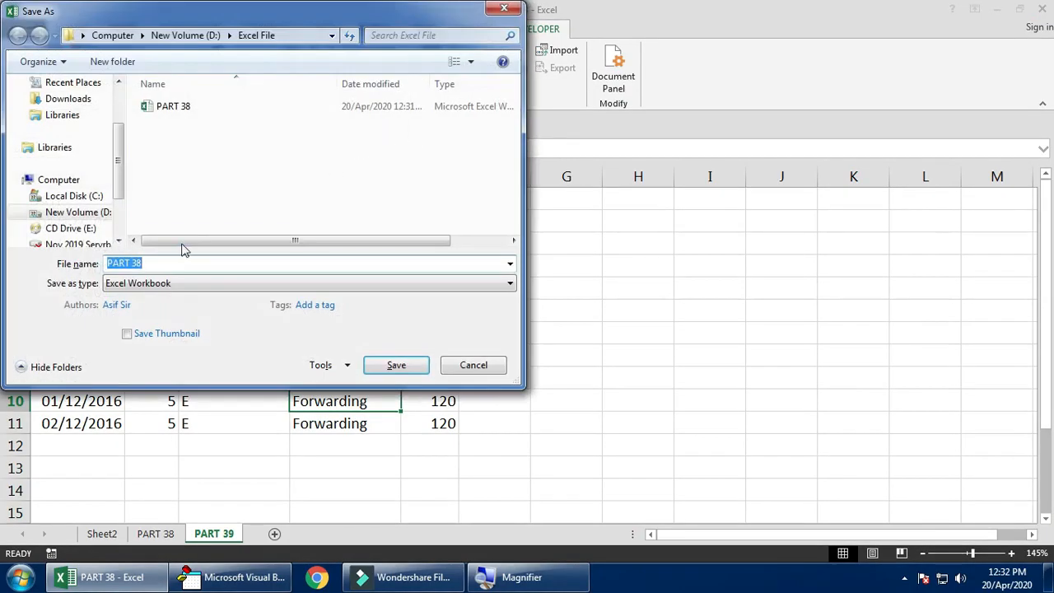
left_click(167, 284)
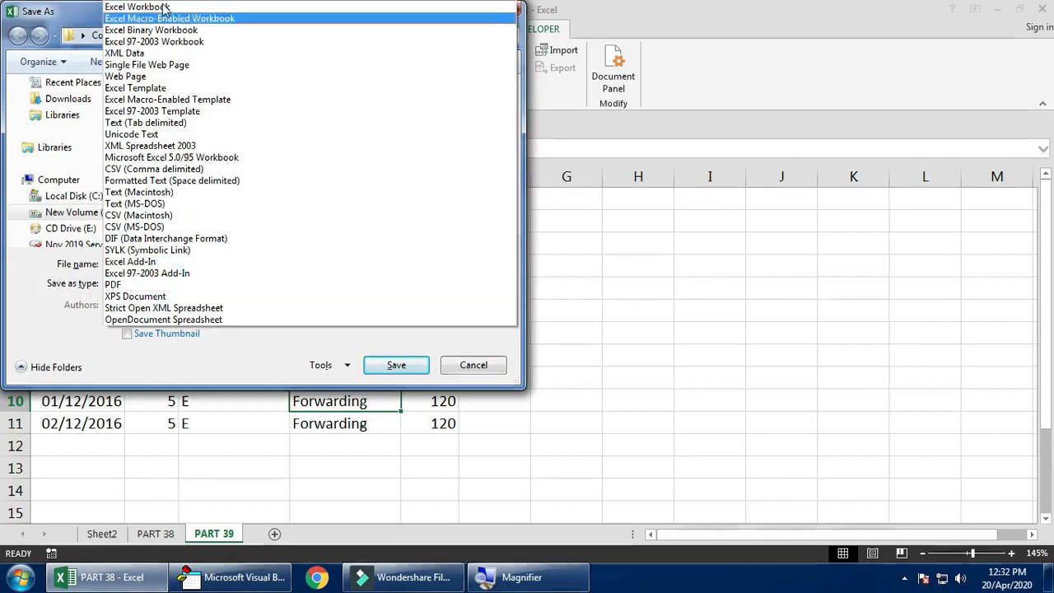
key("Escape")
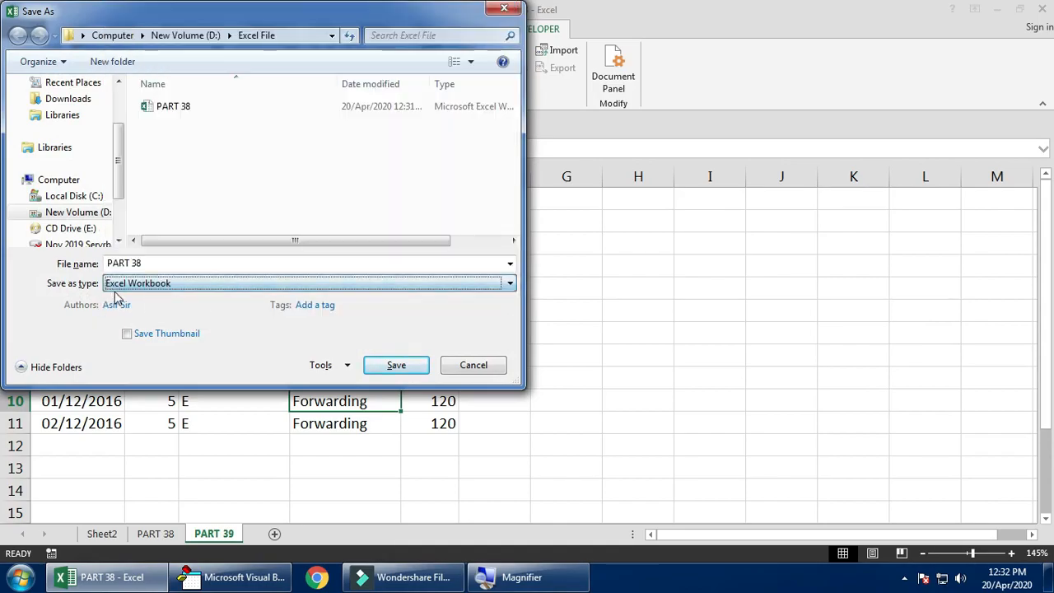
left_click(122, 287)
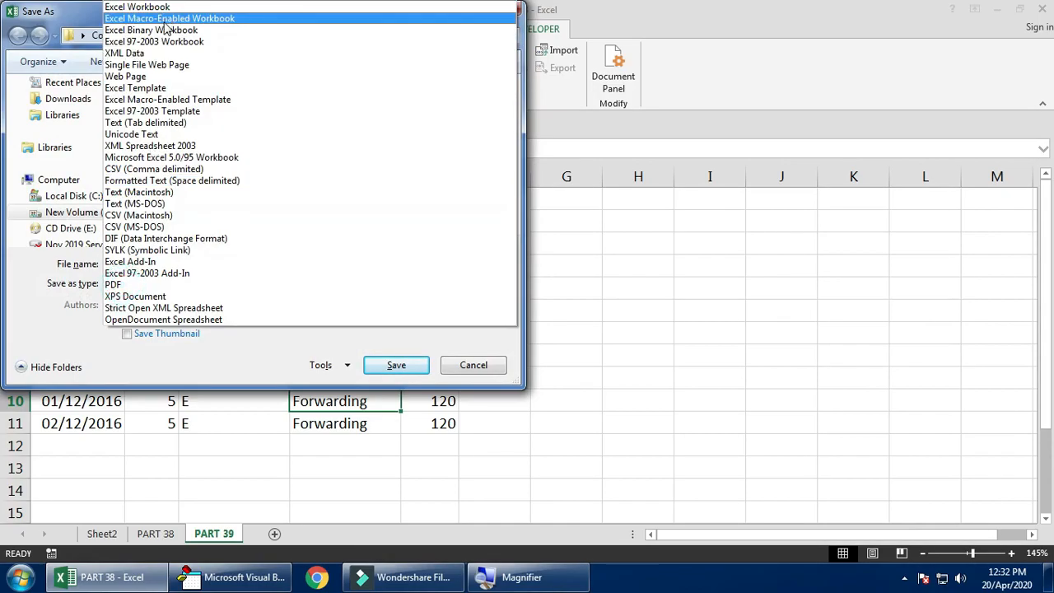
left_click(167, 19)
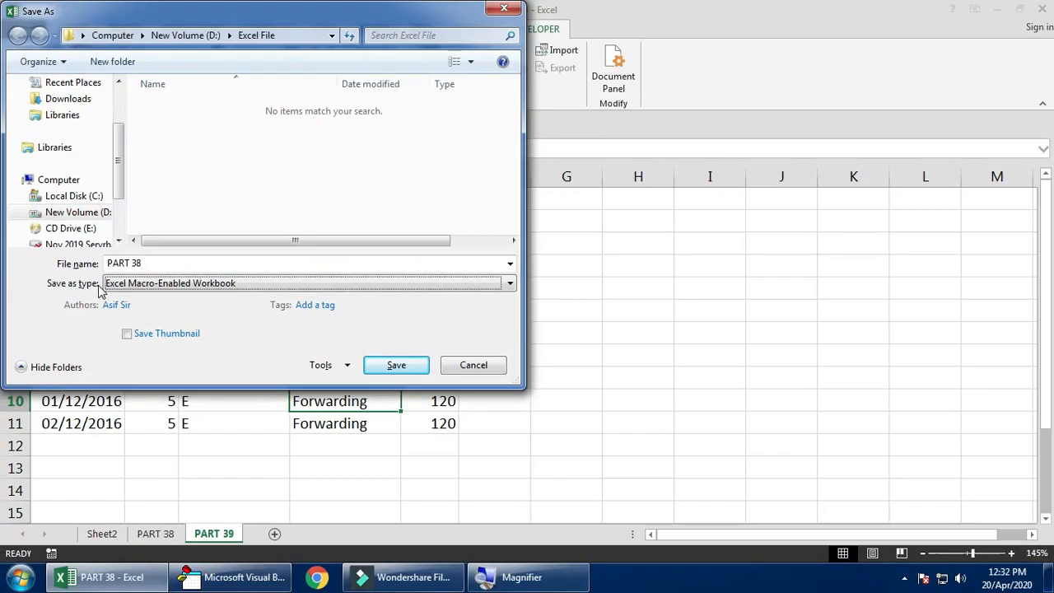
left_click(216, 263)
left_click(219, 262)
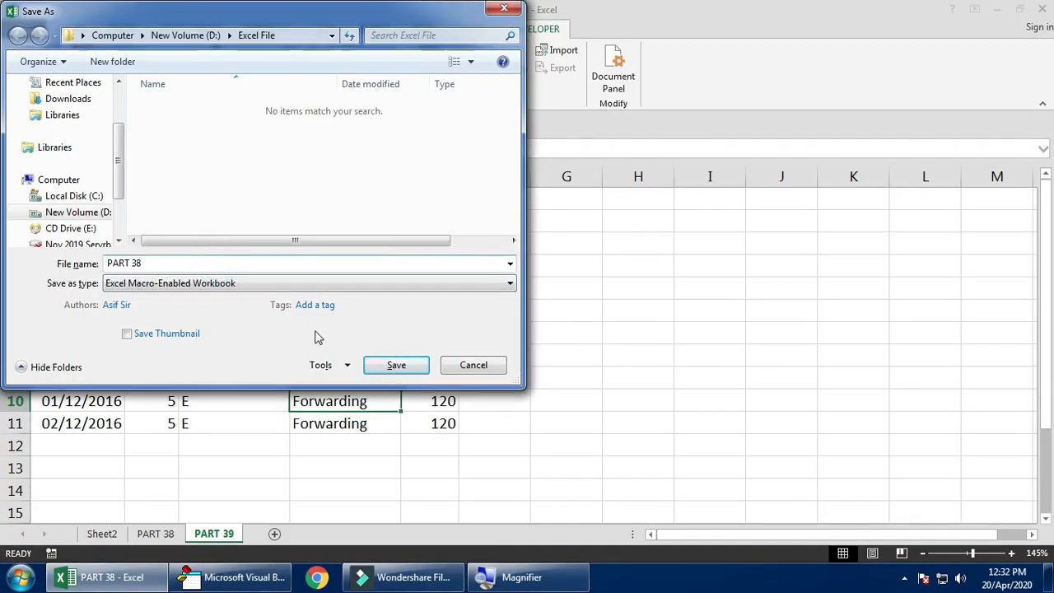
left_click(387, 365)
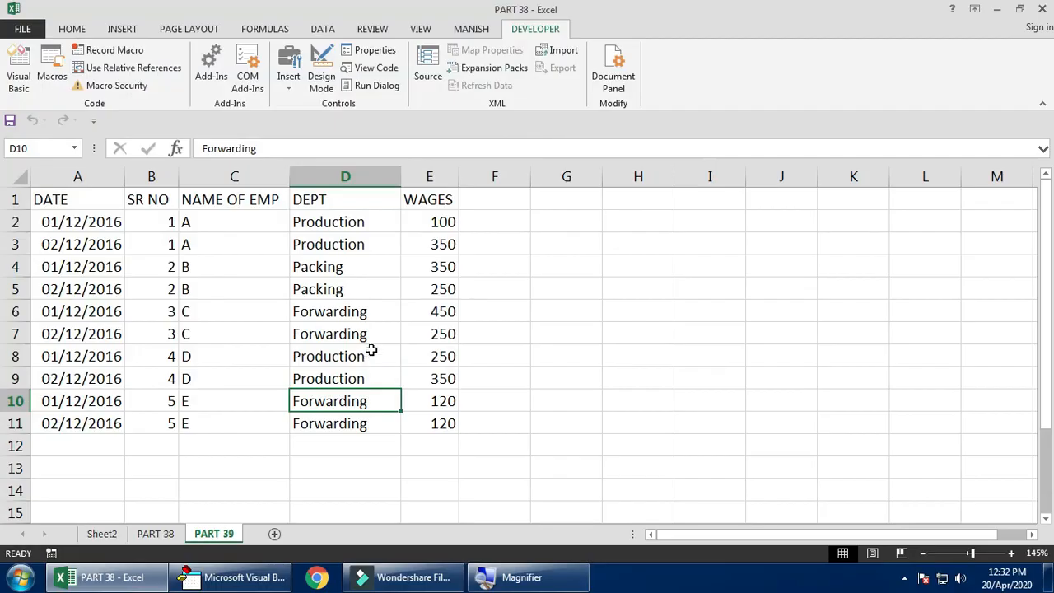
- Bring up the recommended PivotTables for the wages data in A1:E11 on sheet PART 39
left_click(365, 334)
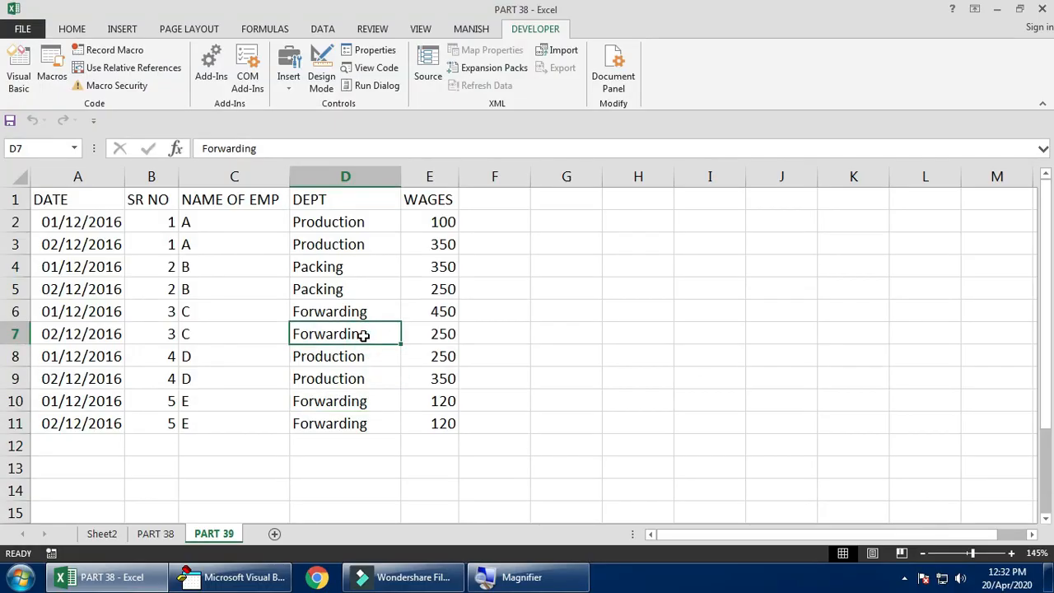
left_click(214, 535)
left_click(120, 30)
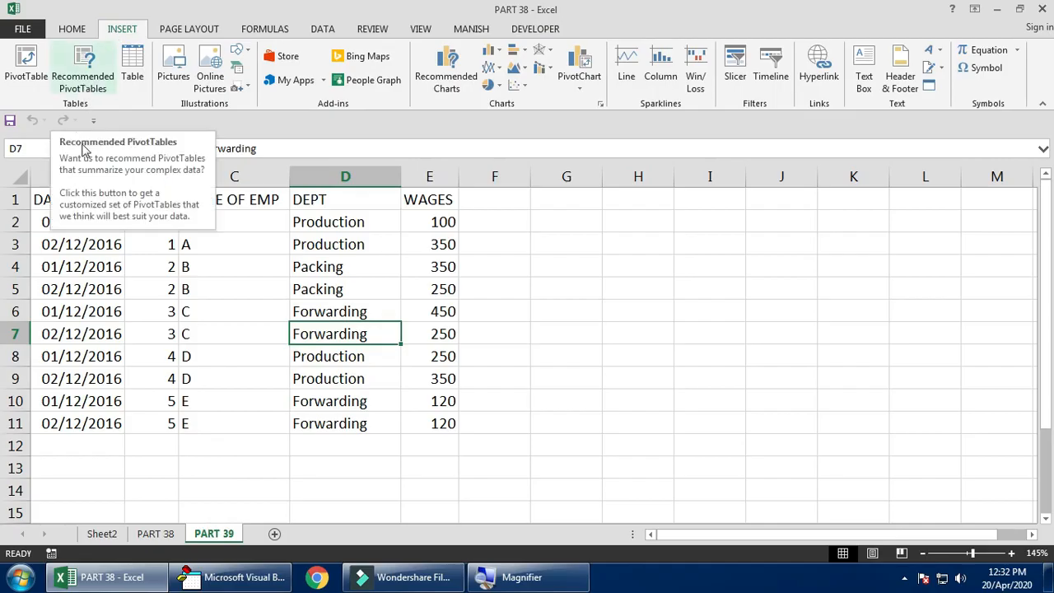
left_click_drag(50, 199, 413, 428)
left_click(74, 66)
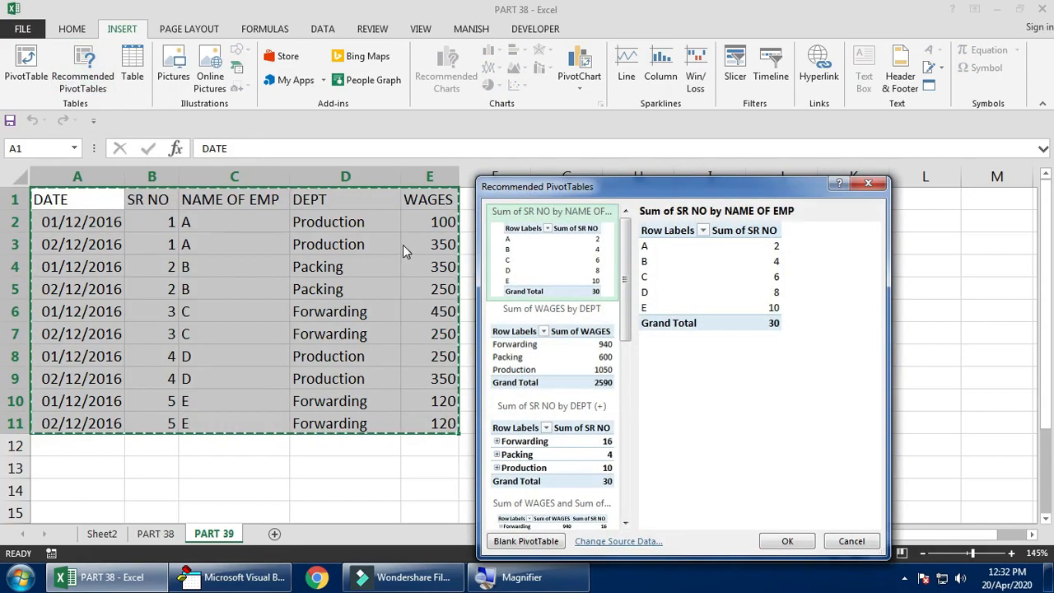
left_click_drag(562, 186, 536, 110)
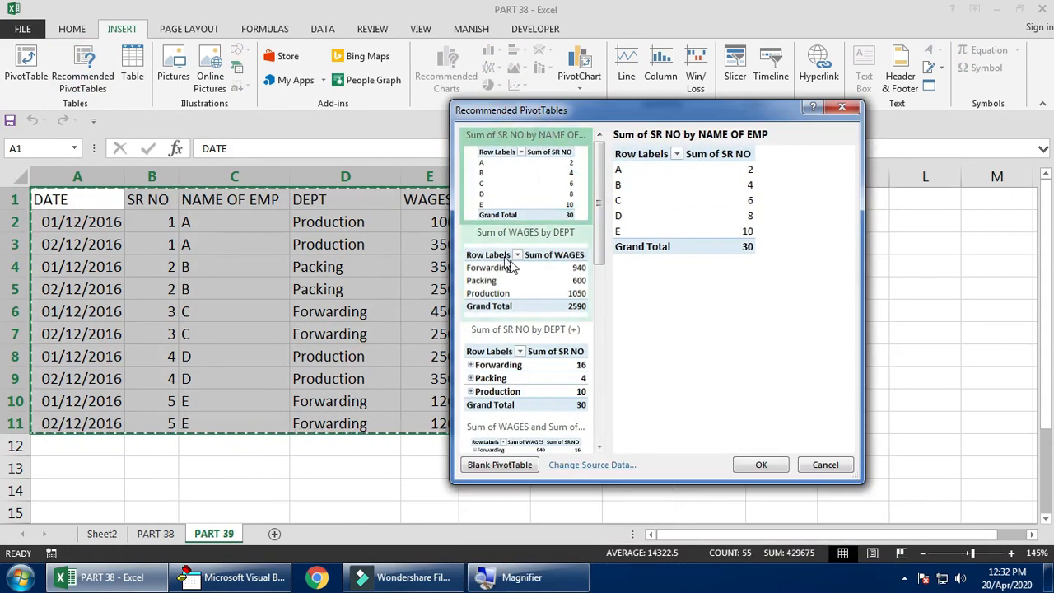
- Preview the suggested PivotTable layouts, including wages by department and wages by serial number, and close the suggestions without inserting one
left_click(512, 284)
left_click(522, 203)
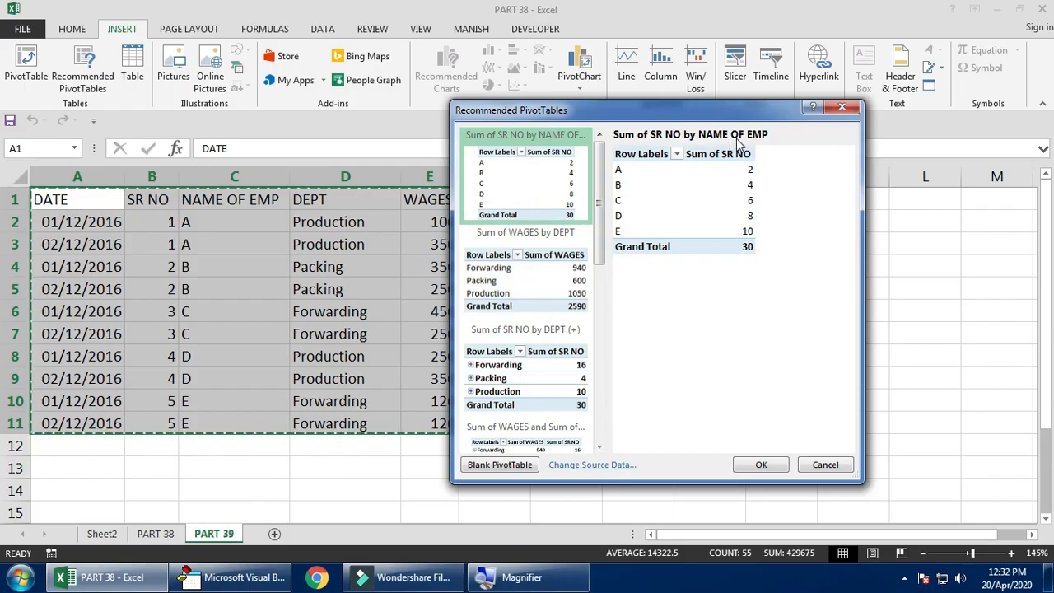
left_click(535, 293)
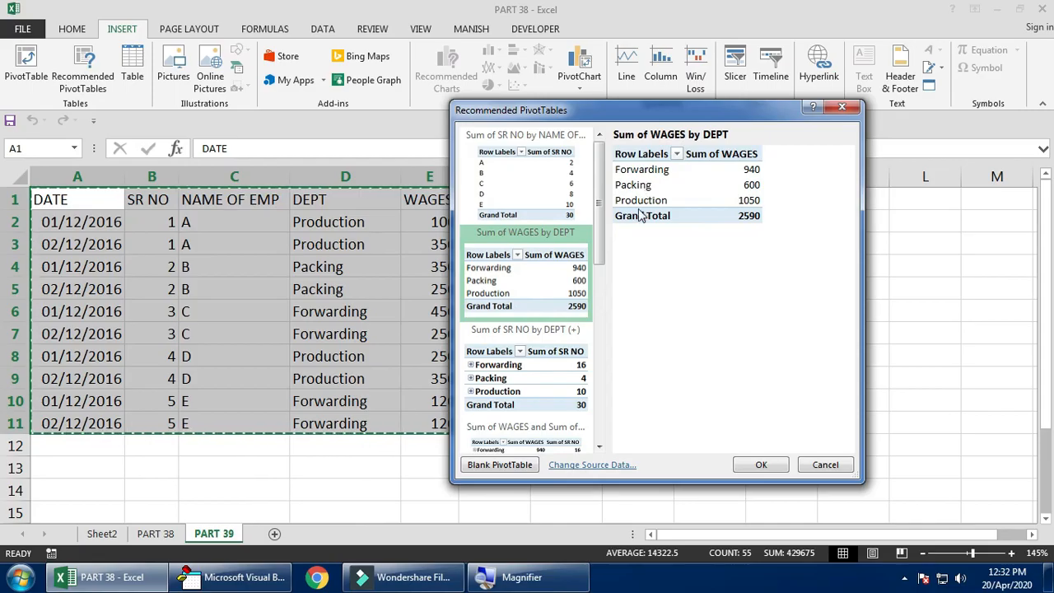
left_click(539, 371)
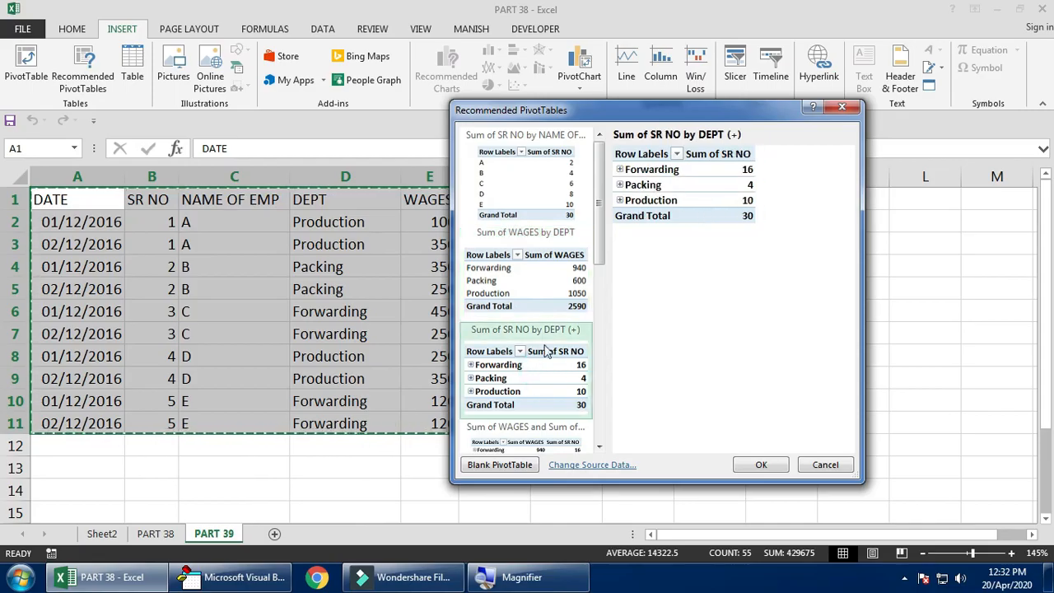
scroll(542, 354, "down", 5)
left_click(546, 317)
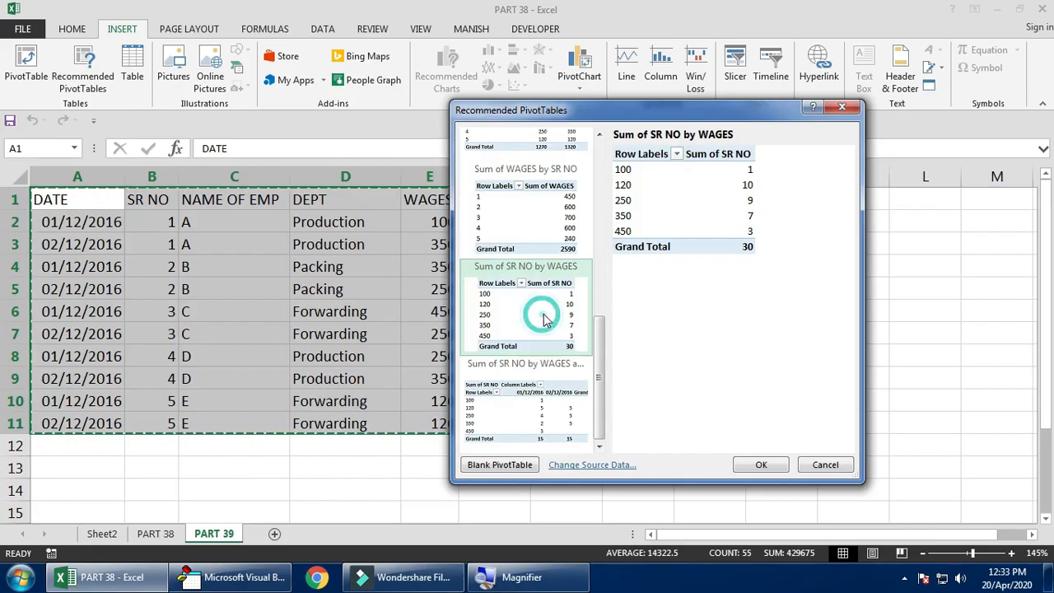
left_click(533, 210)
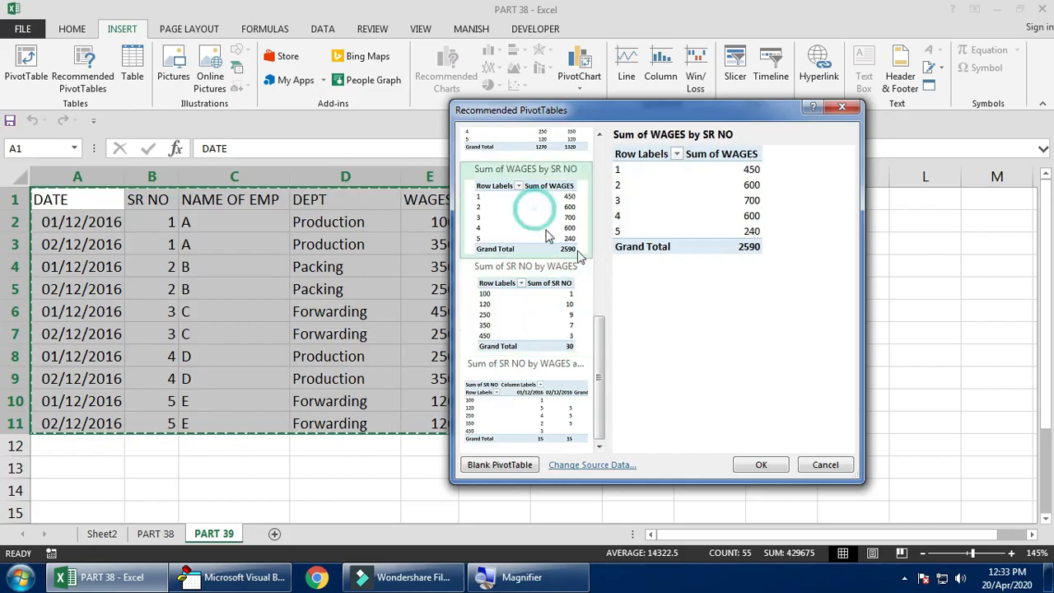
left_click(600, 336)
left_click_drag(598, 362, 599, 186)
left_click(568, 173)
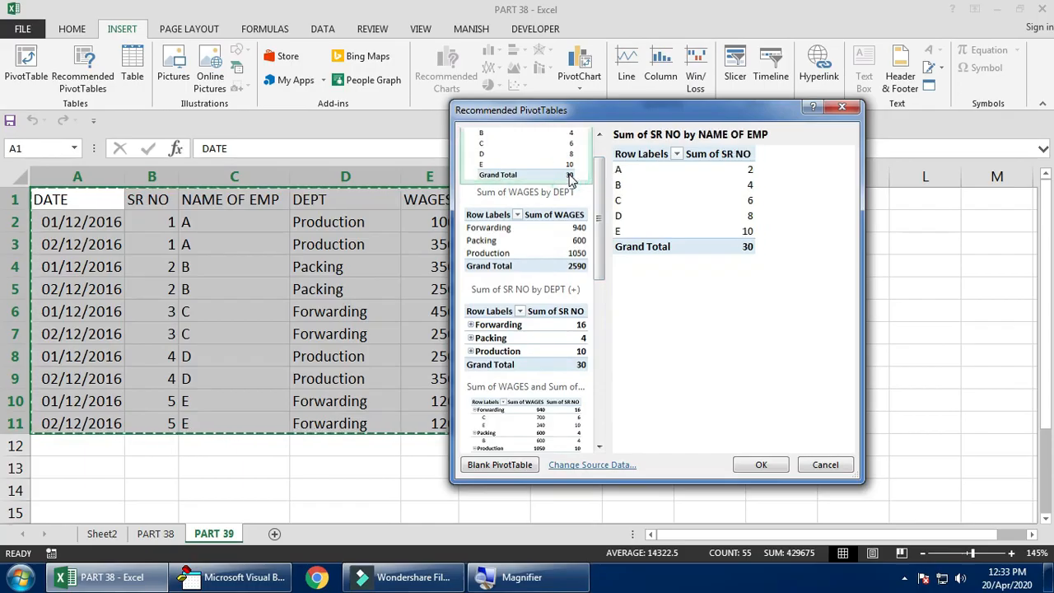
scroll(599, 200, "up", 1)
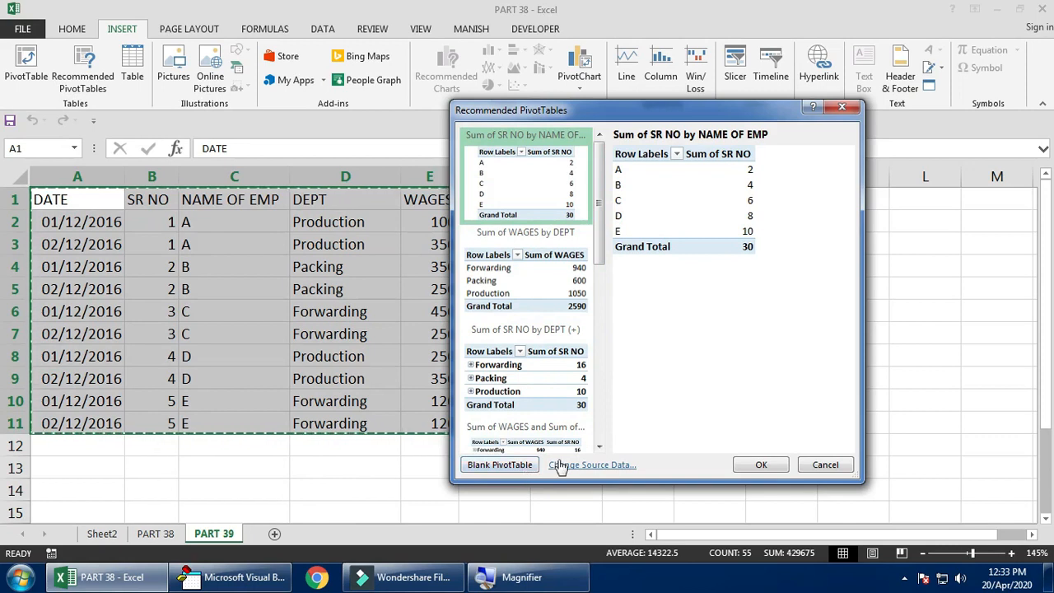
left_click(825, 464)
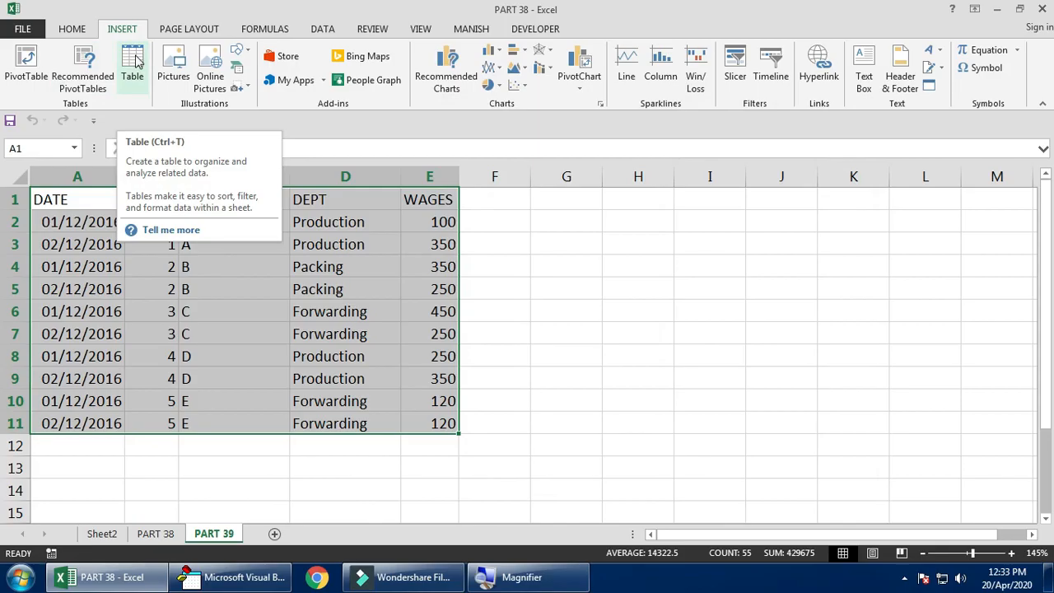
- Add the column headers DAYS in F1 and TOTAL in G1 beside the wages data
left_click(491, 199)
type("da")
key("BackSpace")
key("BackSpace")
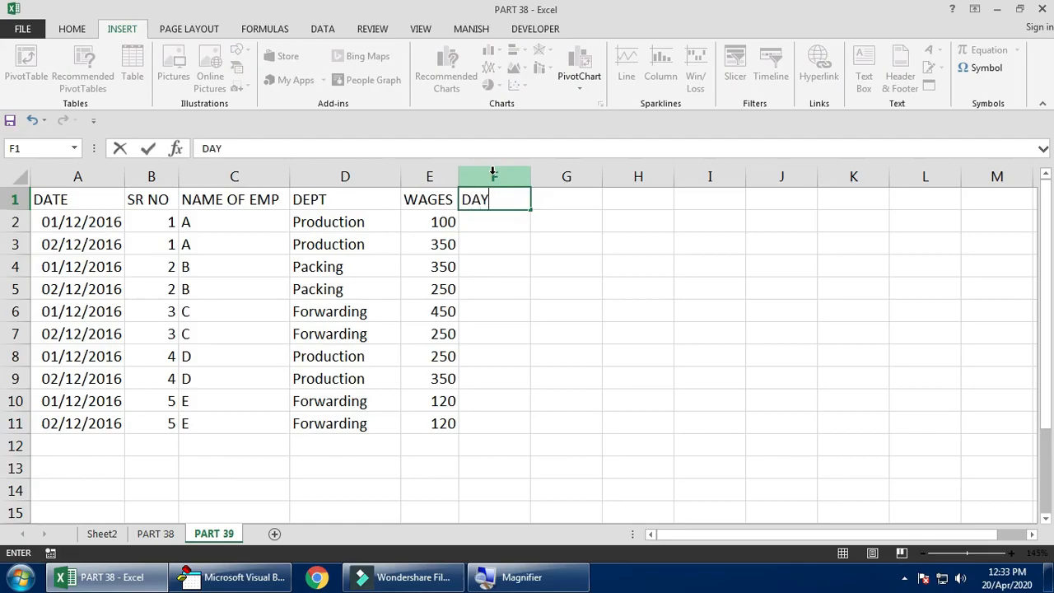
key("Right")
type("TOTAL")
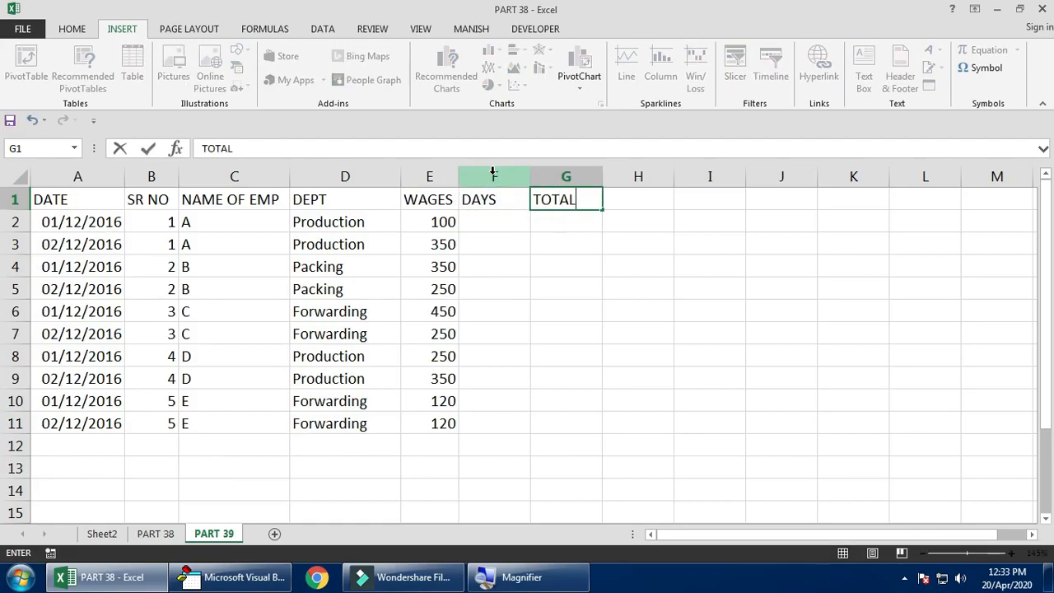
key("Return")
- Enter 20, 15 and 18 in F2:F4 of the DAYS column and extend the 15, 18 series down to F11
key("Left")
type("20")
key("Return")
type("15")
key("Return")
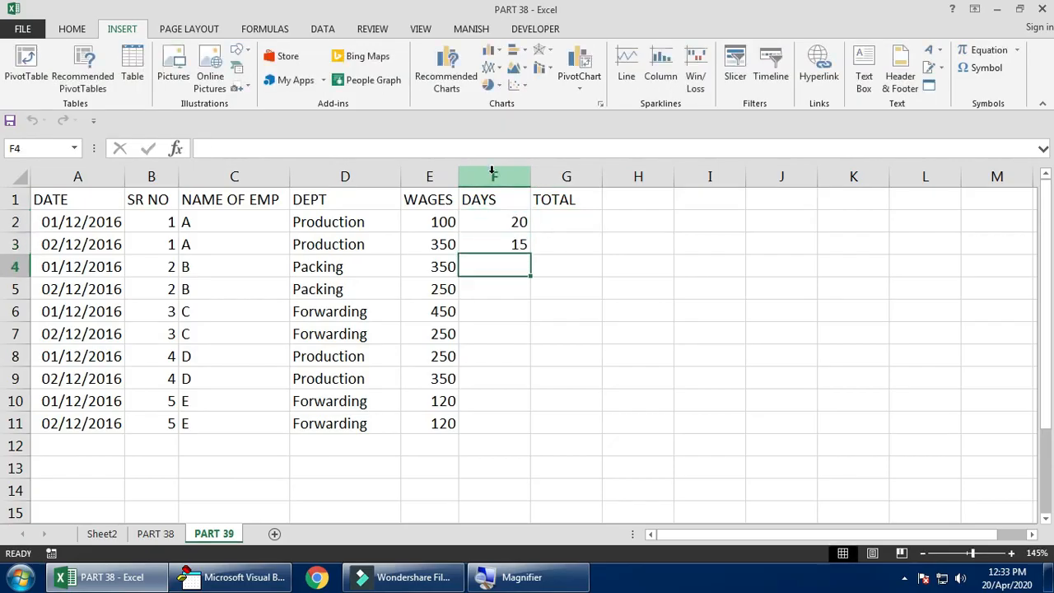
type("18")
key("Return")
left_click_drag(508, 241, 532, 430)
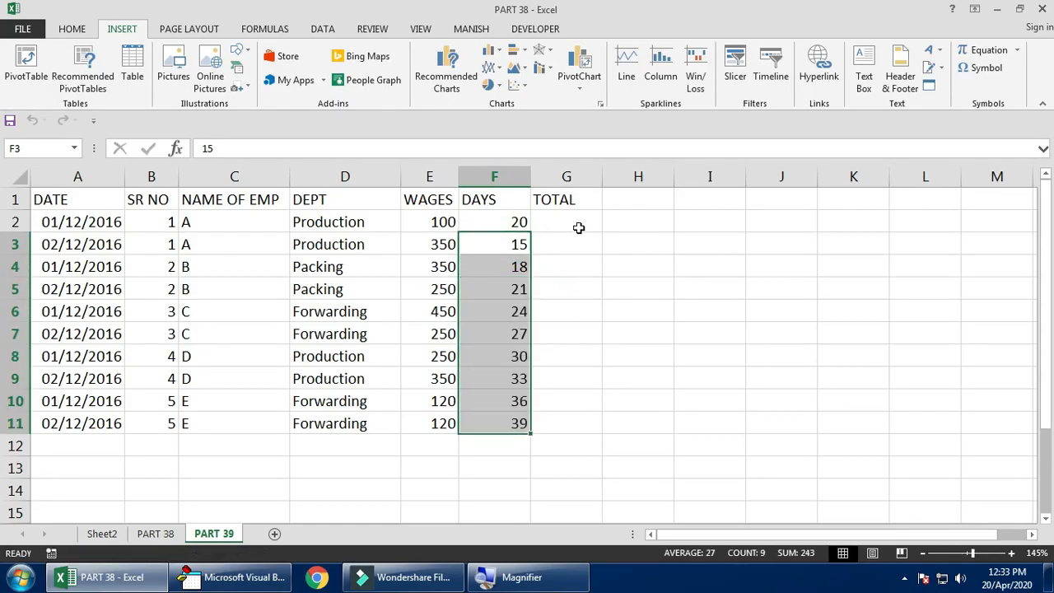
- Calculate the first total in G2 with =E2*F2 and fill the formula down to G11
left_click(578, 229)
type("=")
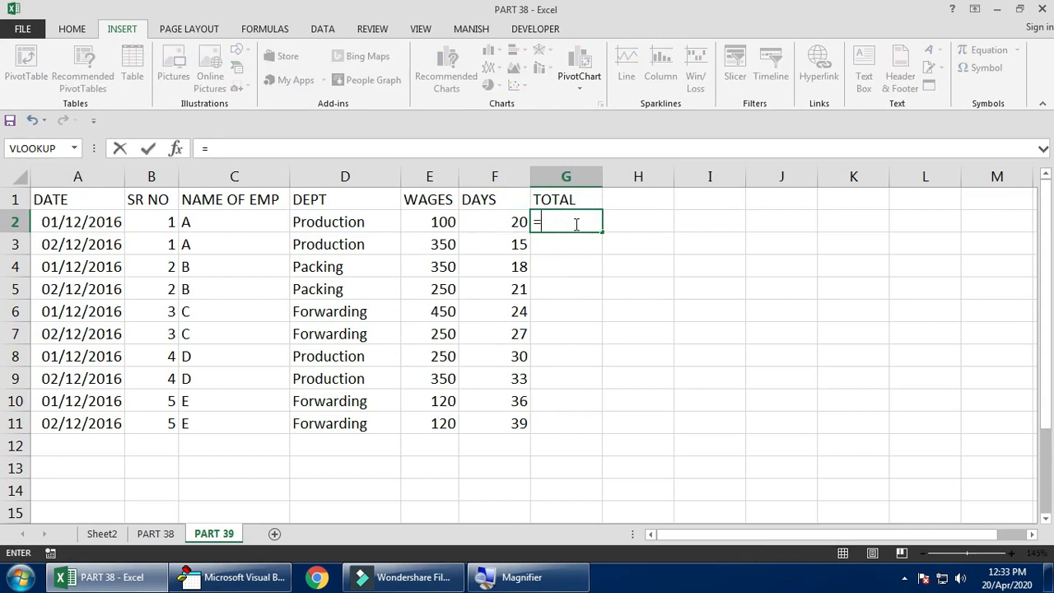
left_click(447, 223)
type("*")
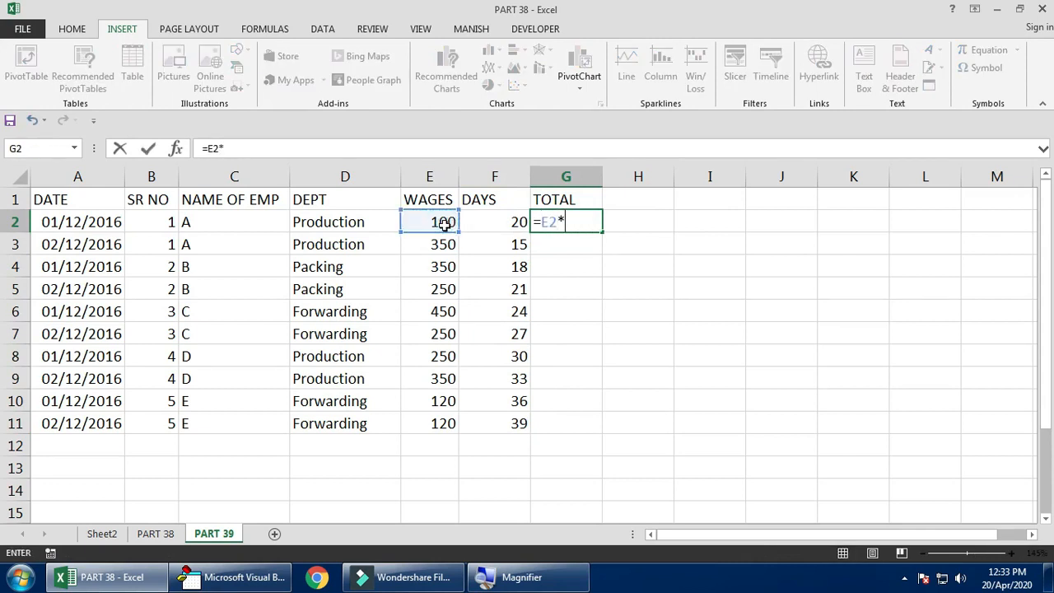
left_click(502, 223)
key("Return")
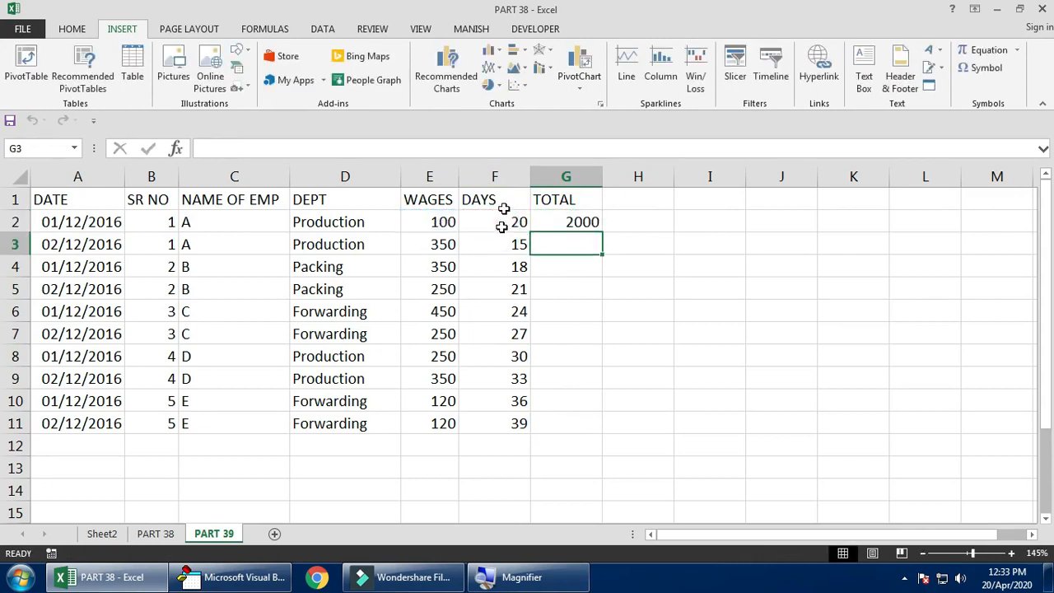
left_click(560, 227)
left_click_drag(602, 233, 635, 400)
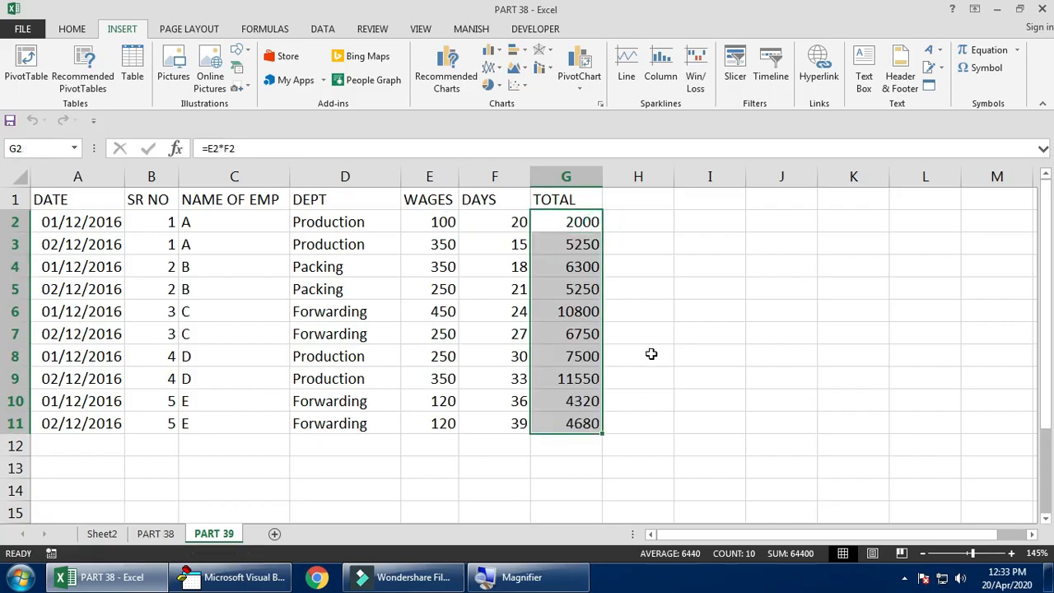
- Clear the TOTAL formulas from G2:G11
key("Delete")
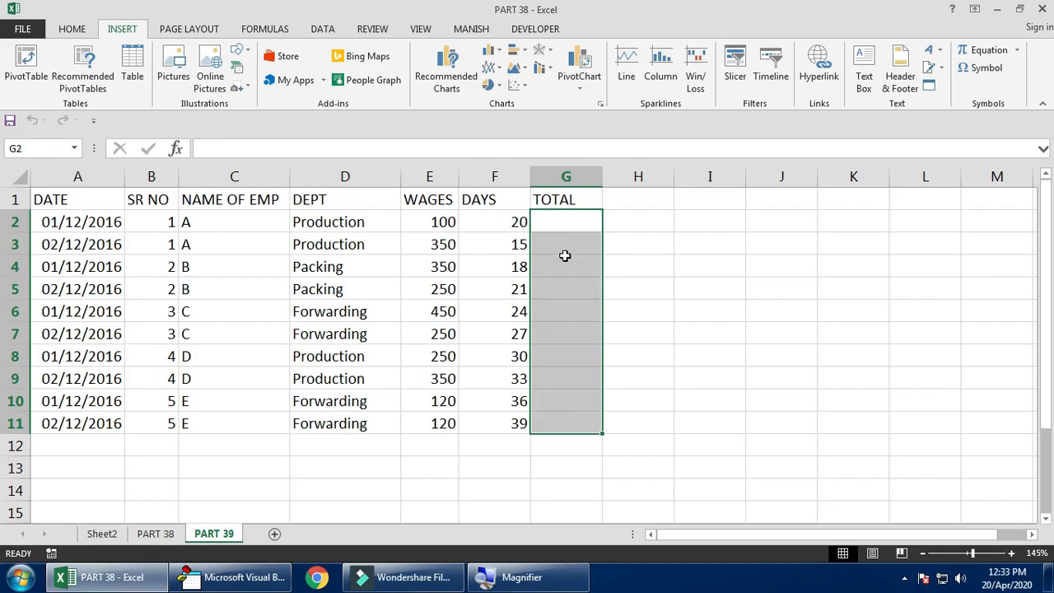
left_click(565, 220)
- Convert the range A1:G11 into a table that uses its first row as headers
left_click_drag(82, 206, 556, 422)
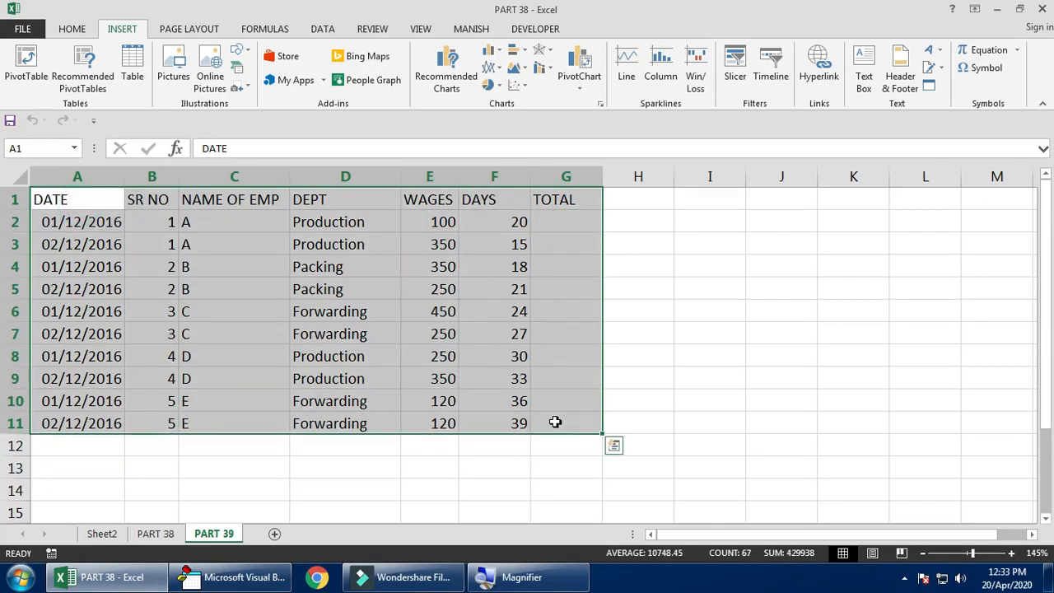
left_click(132, 76)
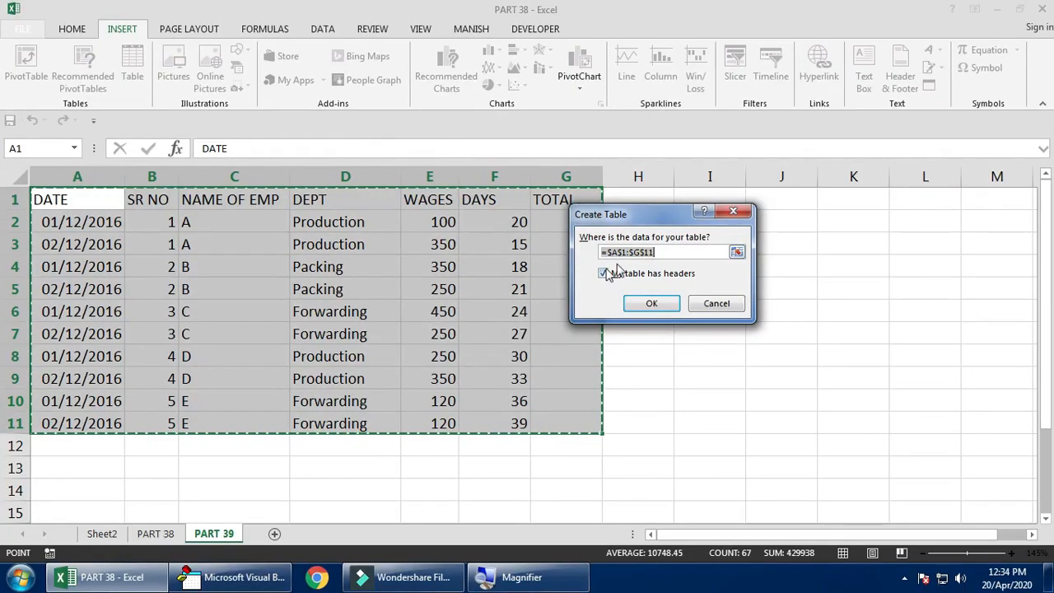
left_click(605, 273)
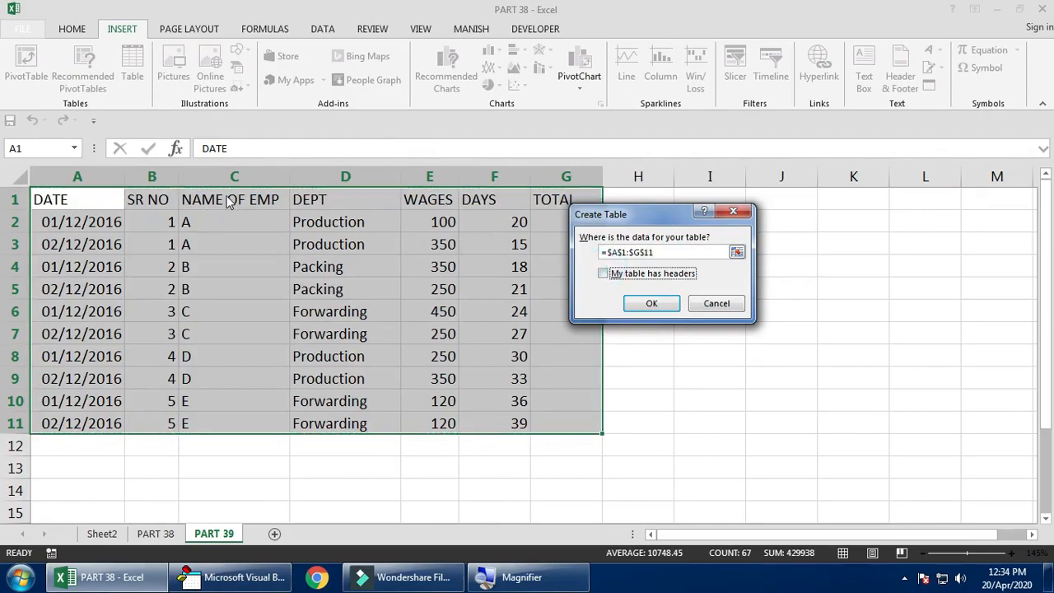
left_click(632, 278)
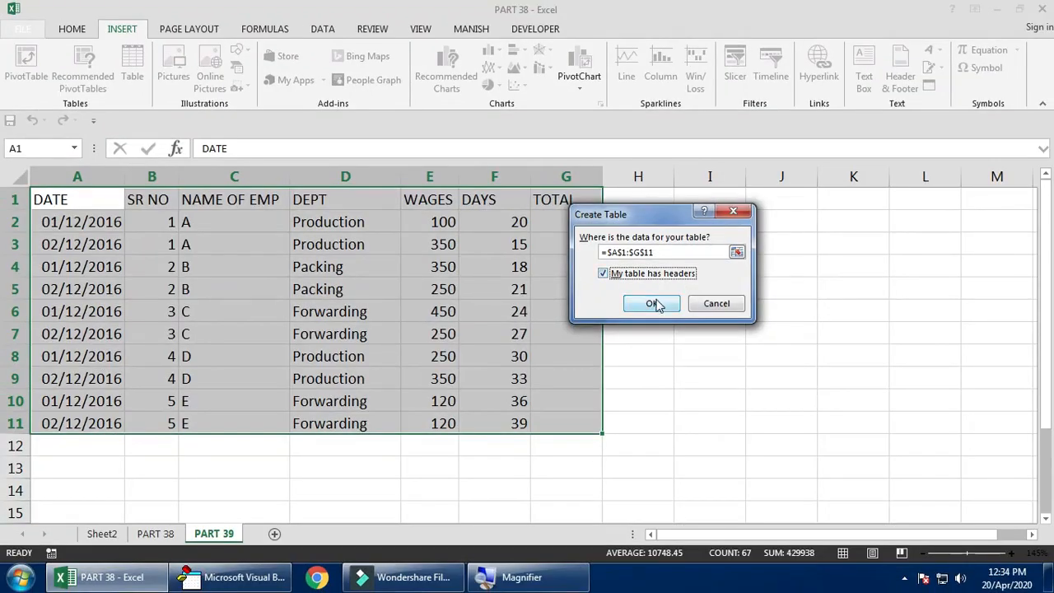
left_click(656, 305)
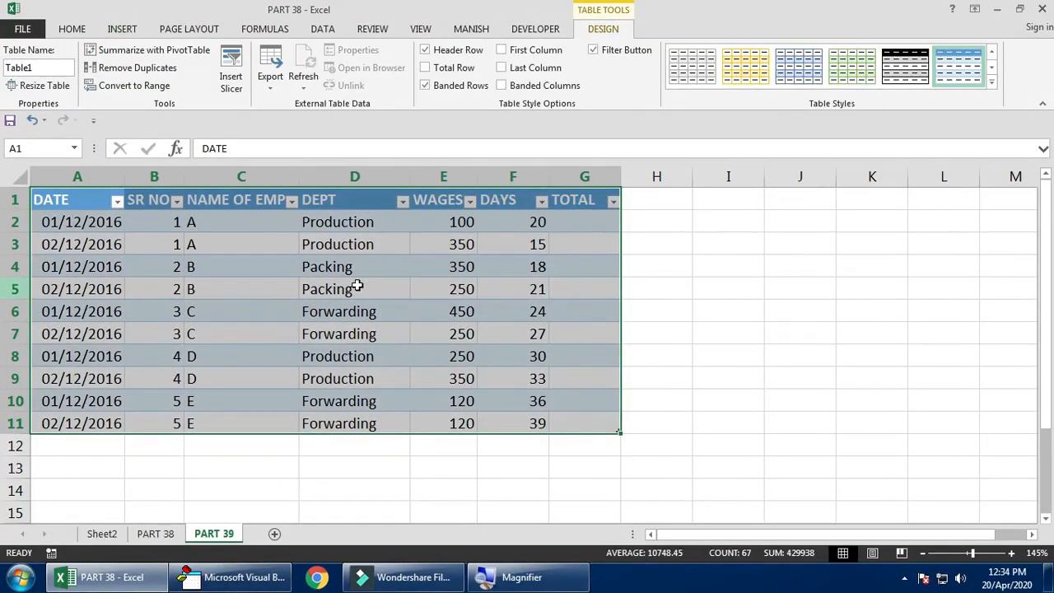
left_click(379, 317)
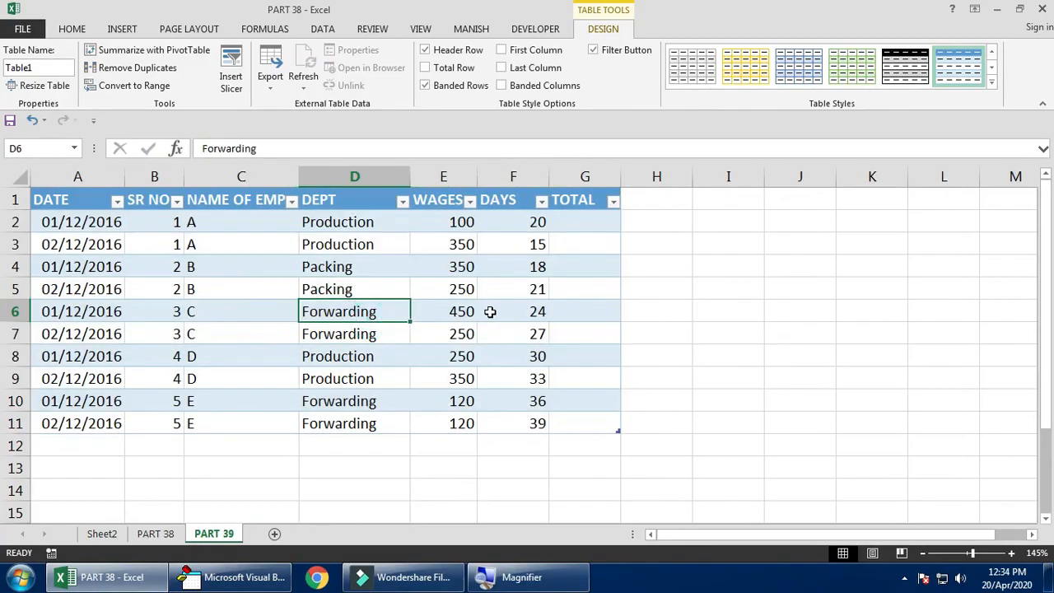
left_click(68, 206)
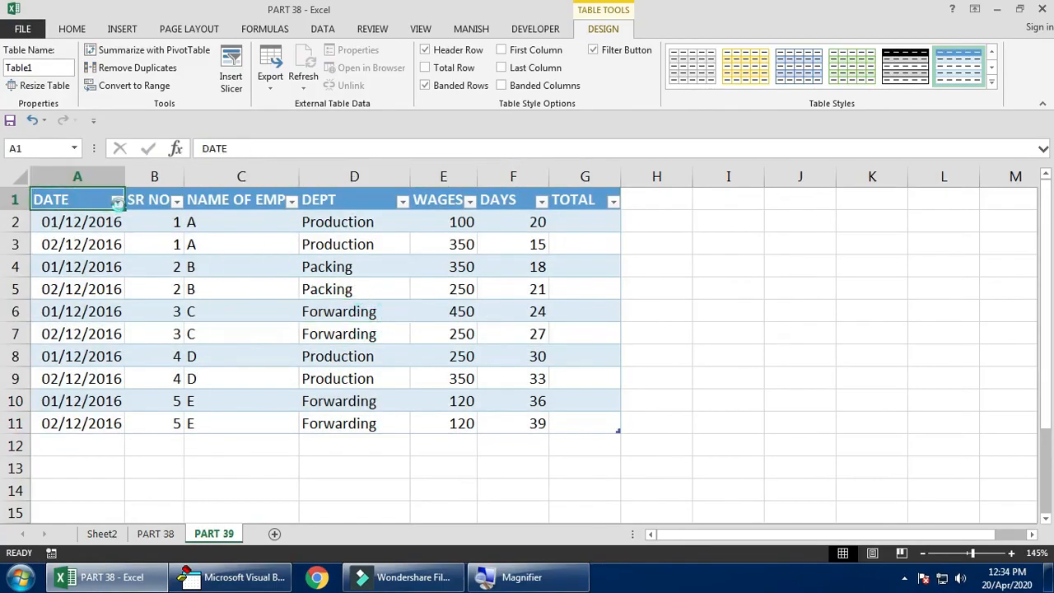
left_click(117, 201)
key("Escape")
left_click(586, 219)
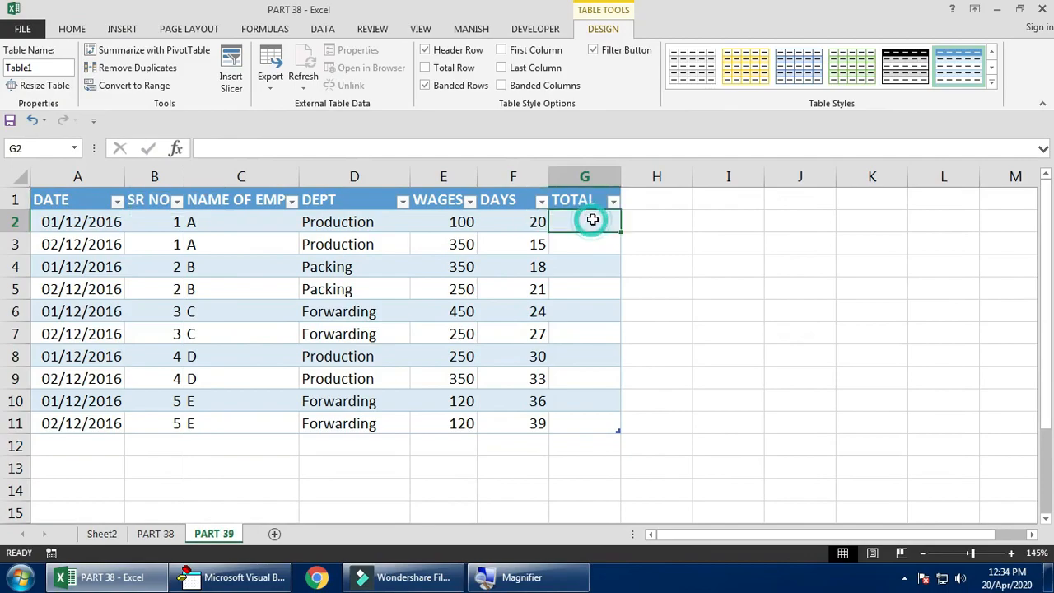
type("=")
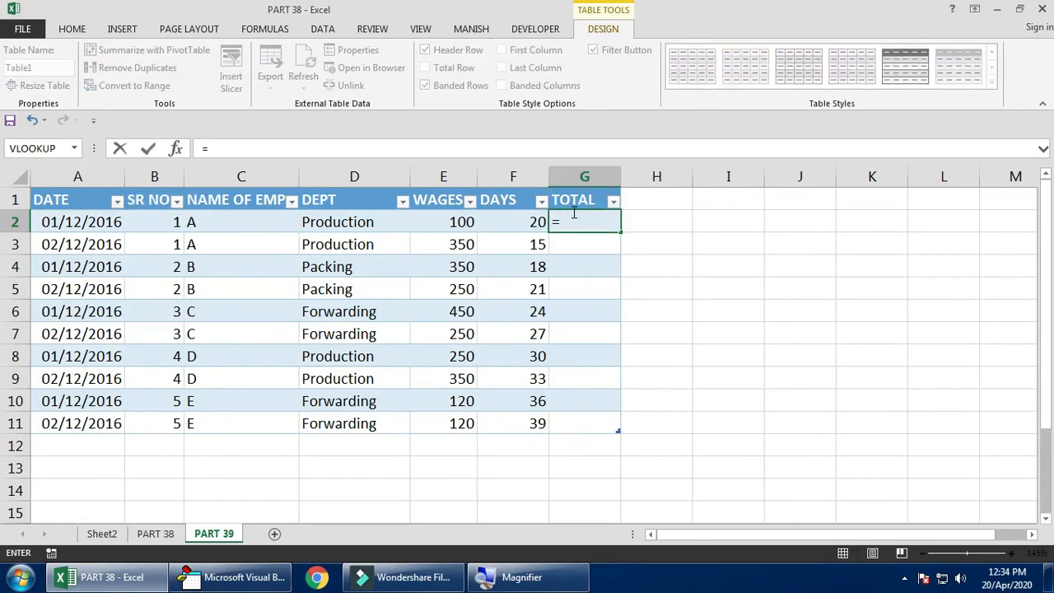
left_click(447, 221)
type("*")
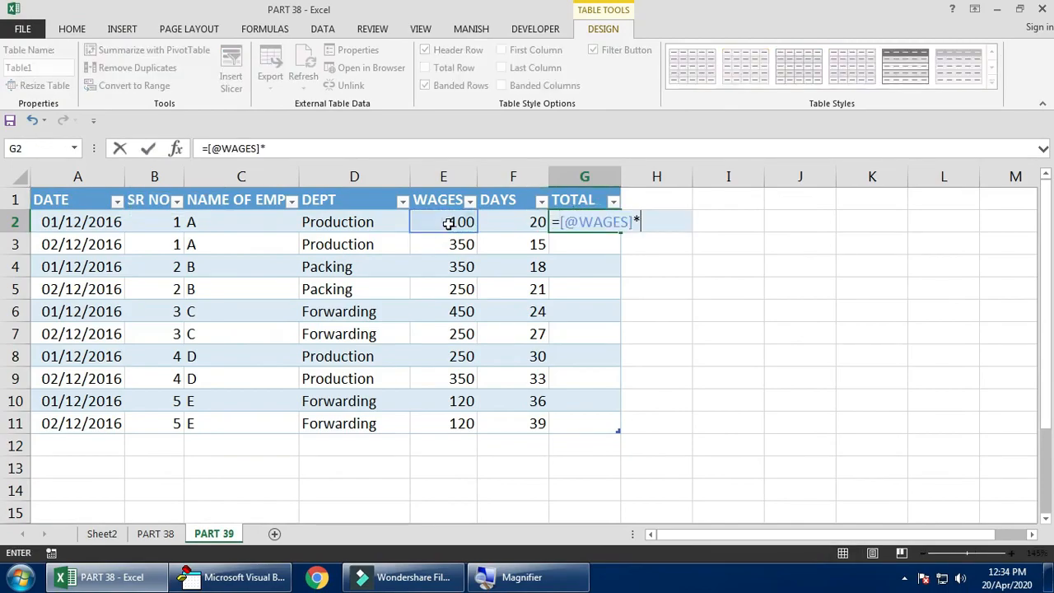
left_click(514, 226)
key("Return")
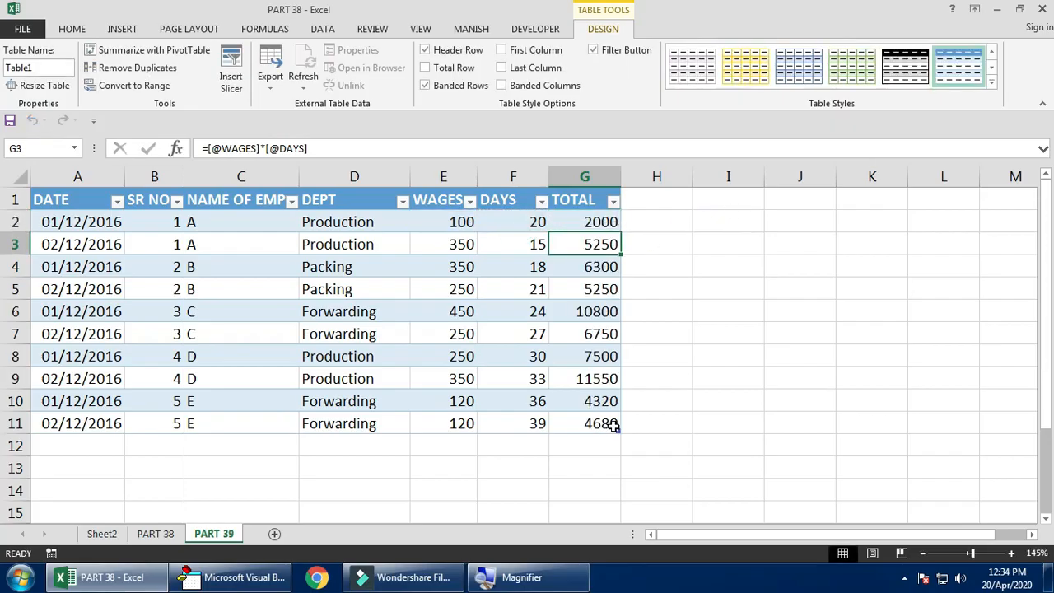
left_click_drag(597, 224, 603, 431)
- Start a new table row by extending the date from A11 to A12 and entering SR NO 6
left_click(100, 442)
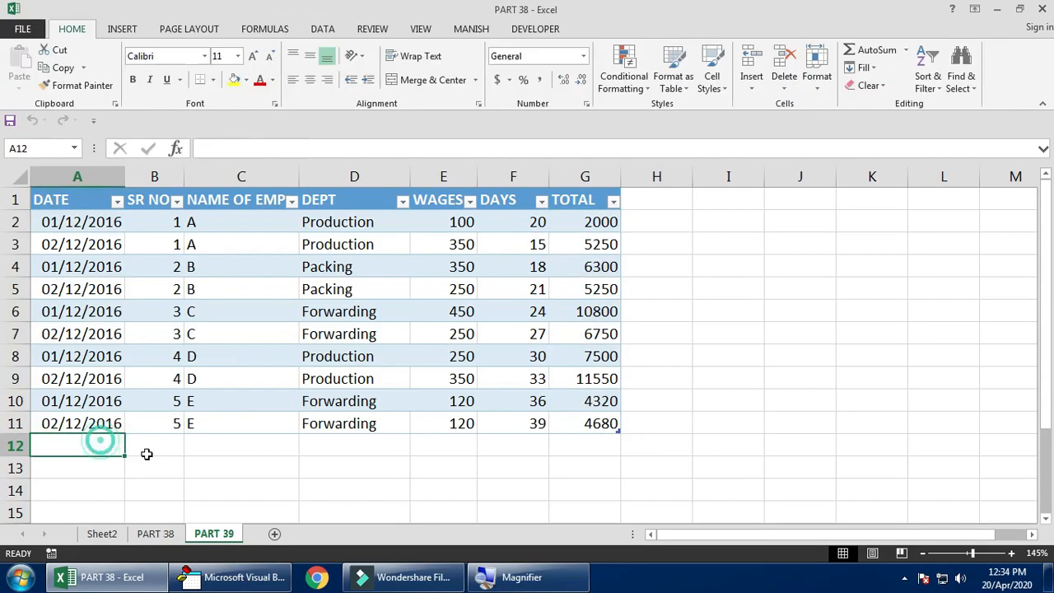
left_click(113, 424)
left_click_drag(124, 434, 125, 453)
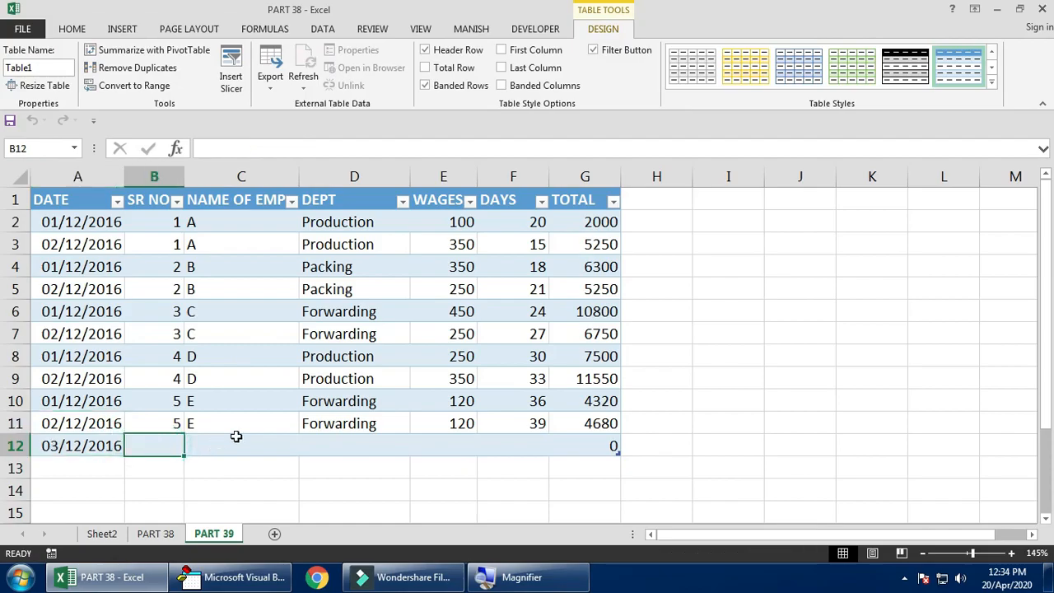
type("6")
key("Tab")
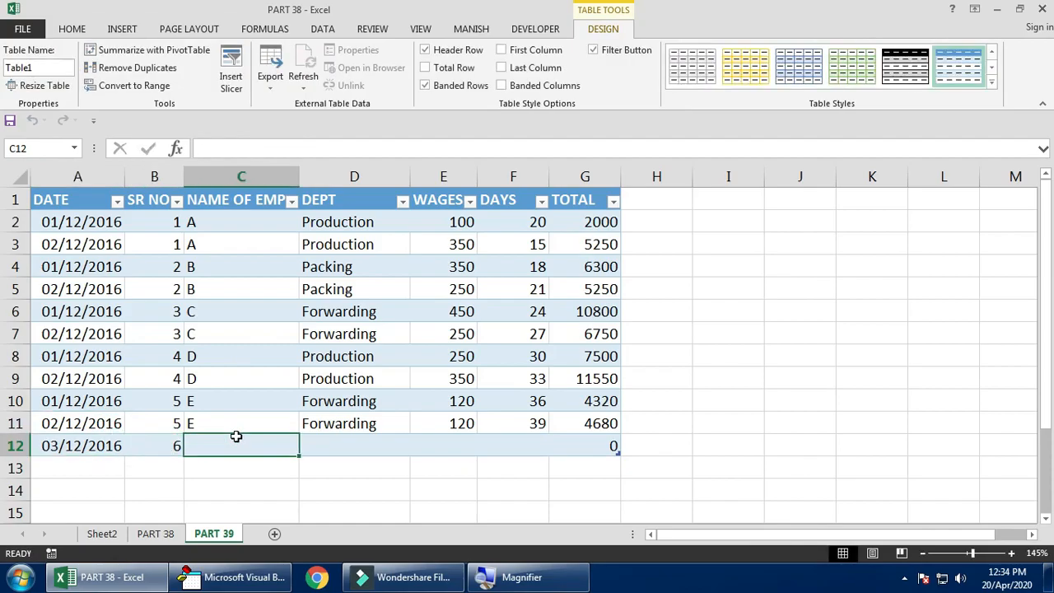
- Complete row 12 with employee D, department Forwarding, wages 1520 and days 250
type("D")
key("Tab")
type("F")
key("Tab")
type("15")
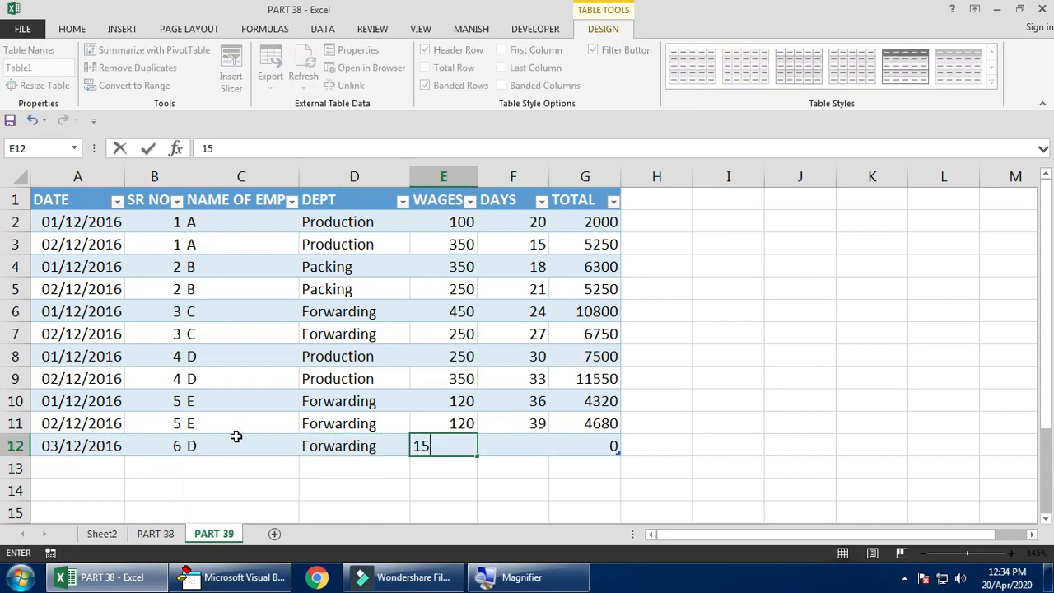
type("20")
key("Tab")
type("250")
key("Tab")
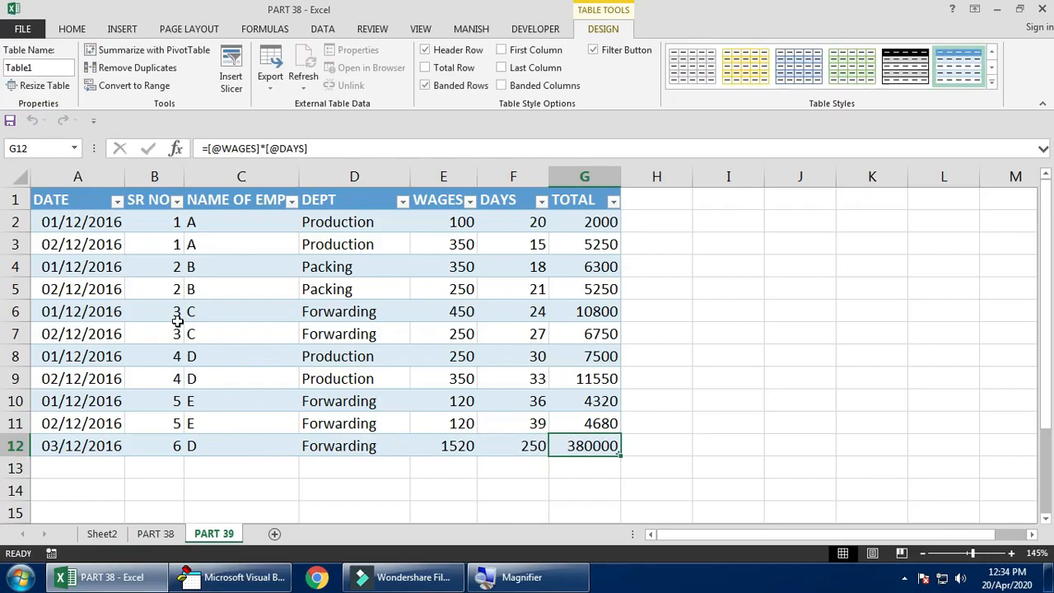
- Apply the gold banded style from the second row of Medium table styles to the wages table
left_click(78, 201)
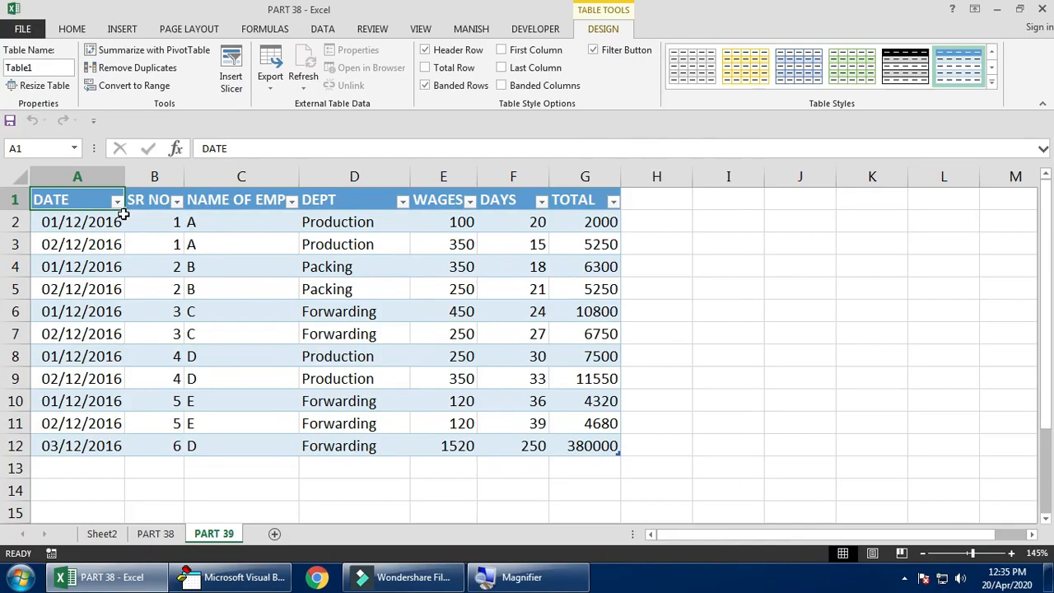
left_click(992, 82)
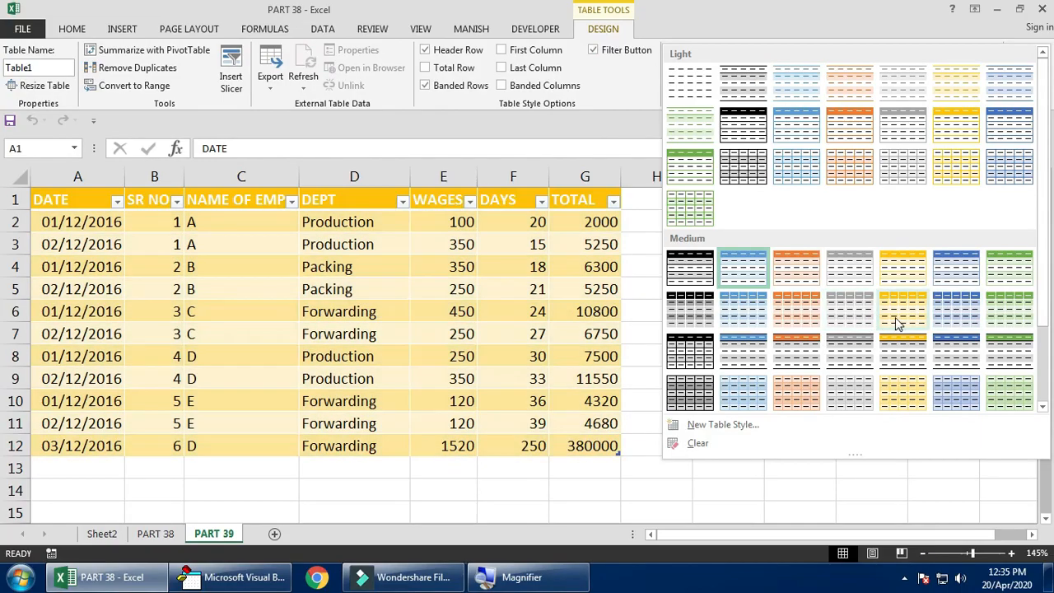
left_click(884, 312)
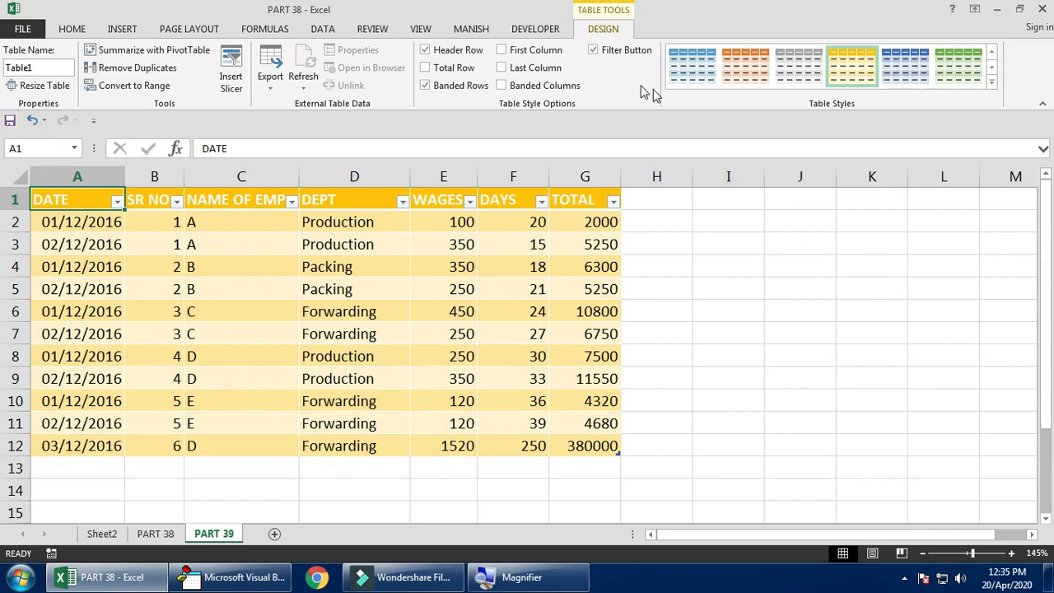
- Toggle the table's header row off and back on, and the first column formatting on and back off
left_click(458, 55)
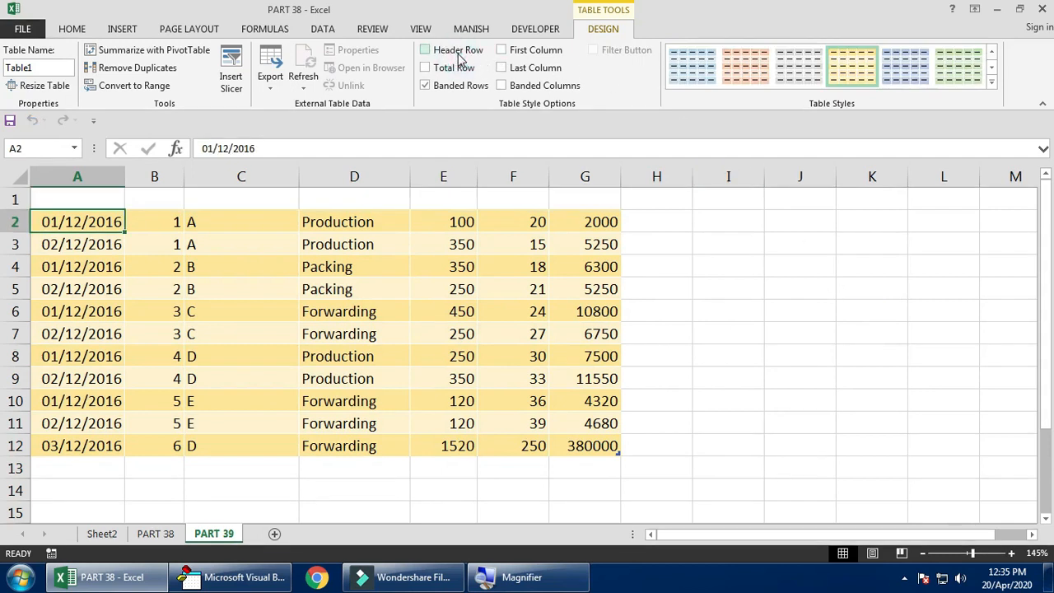
left_click(458, 54)
left_click(532, 54)
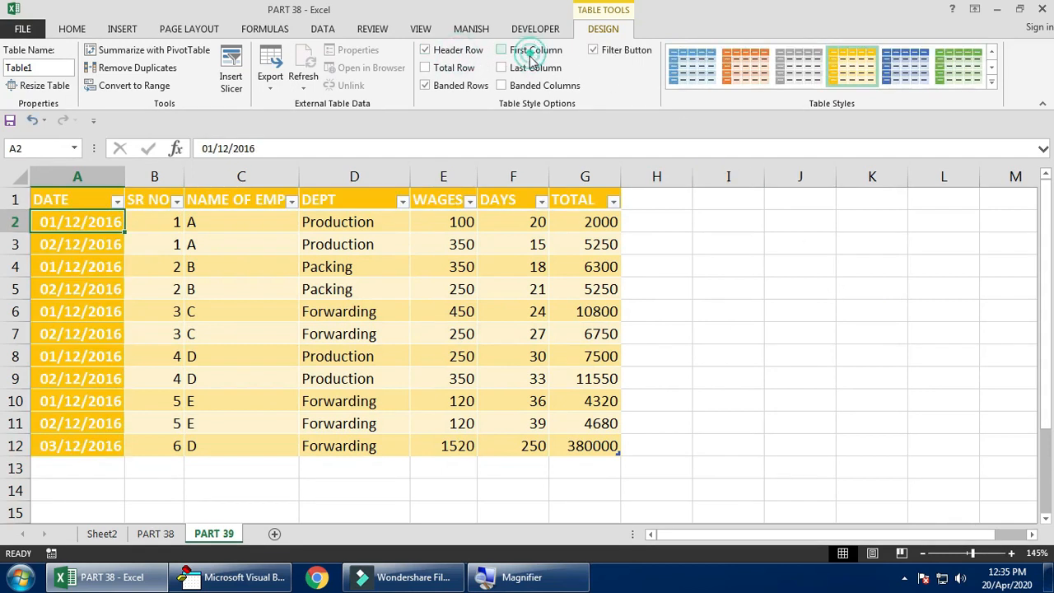
left_click(531, 52)
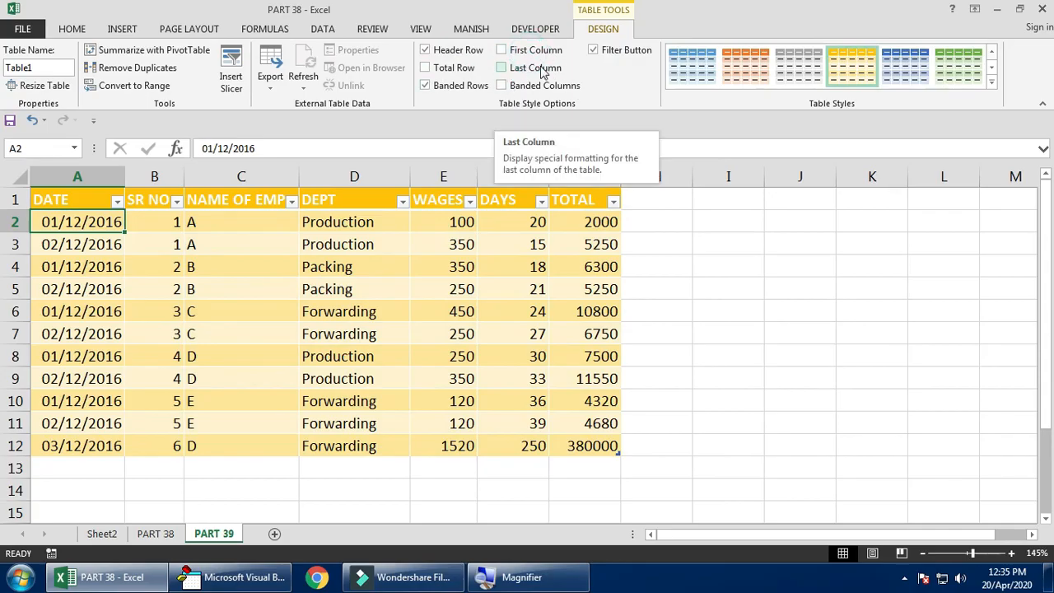
- Refresh all data sources in the workbook
left_click(307, 83)
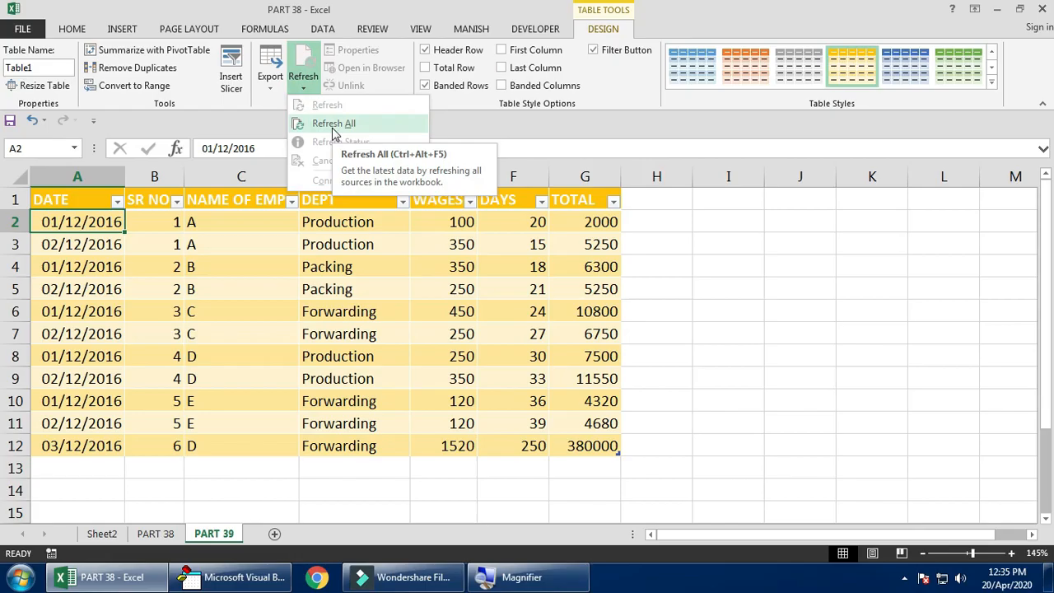
left_click(334, 125)
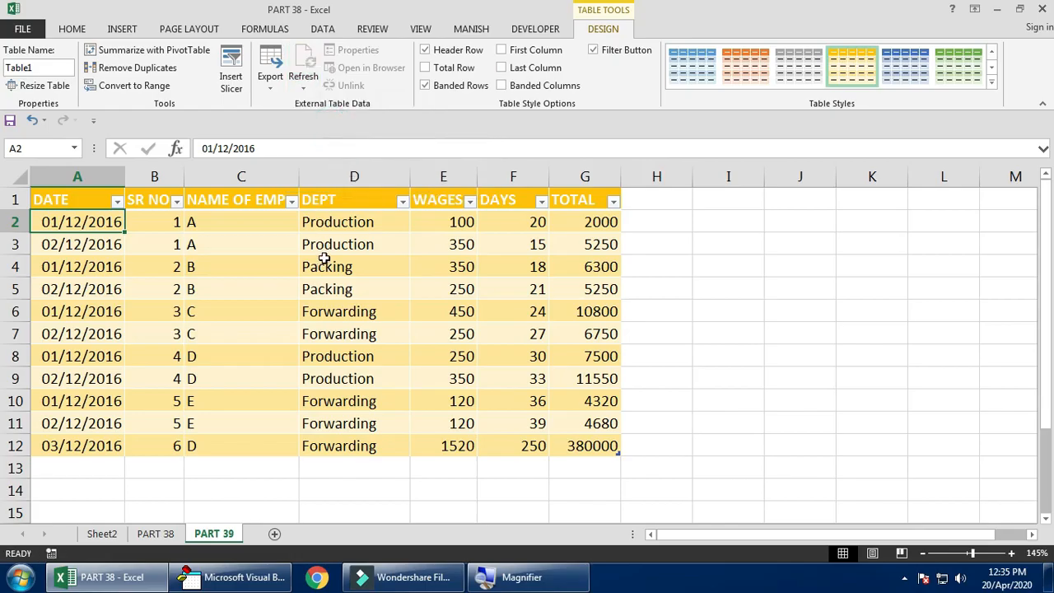
- Examine the address, name and description settings for exporting the table to a SharePoint list, and cancel the export
left_click(270, 79)
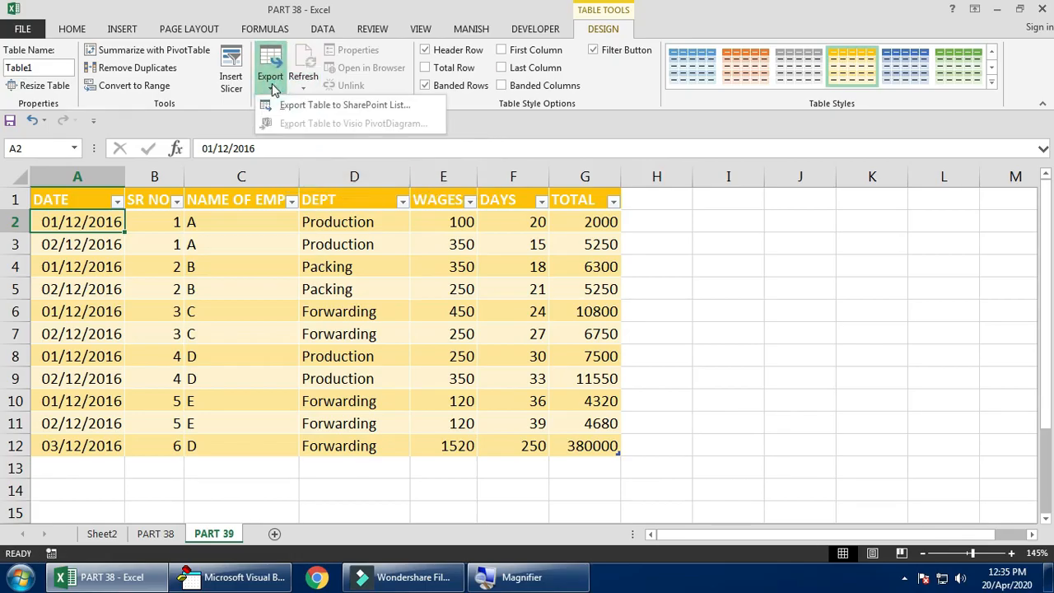
left_click(310, 105)
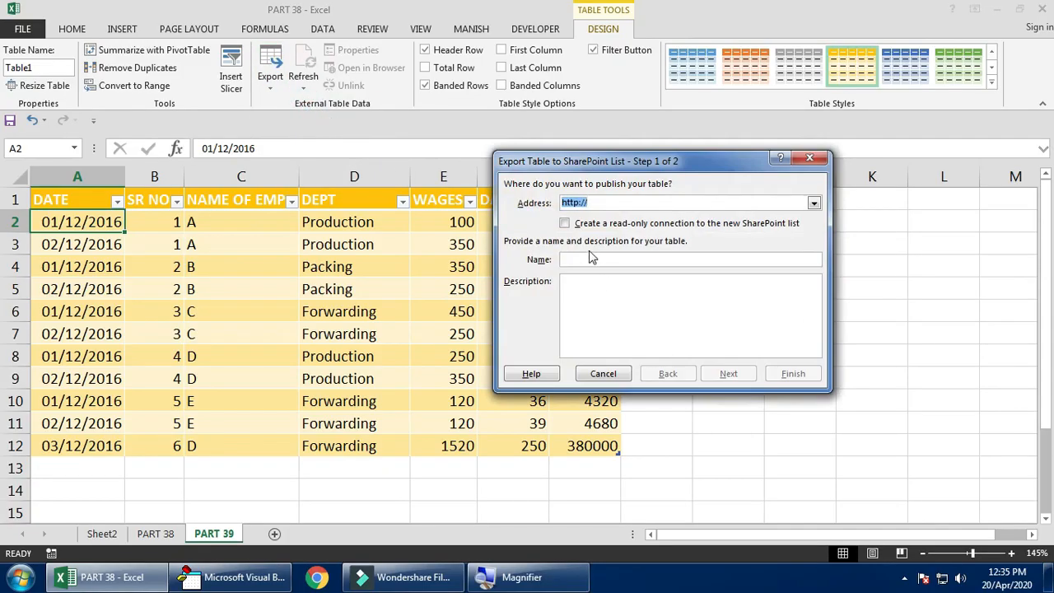
left_click(586, 260)
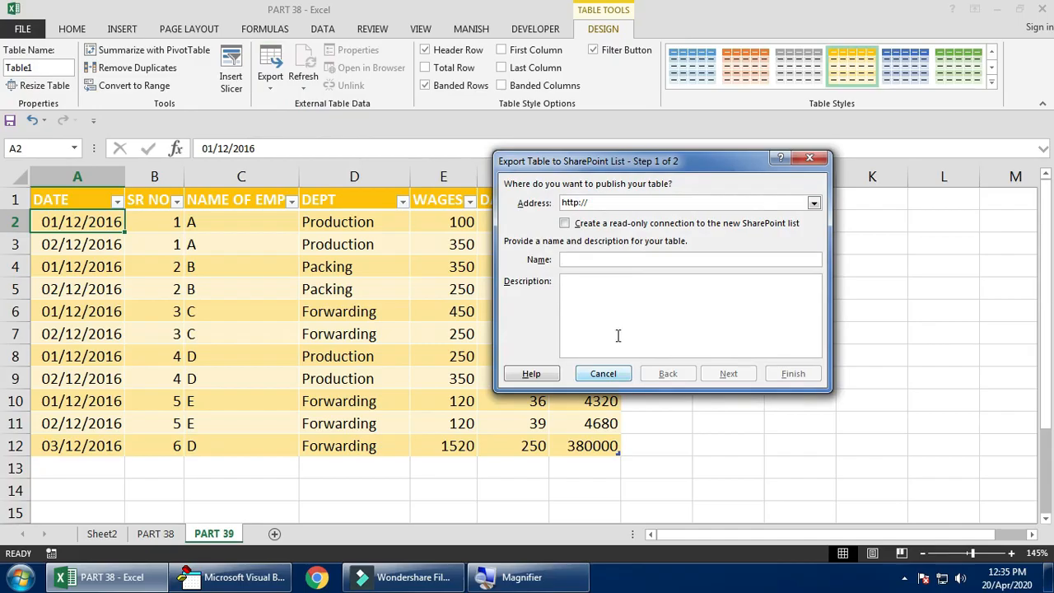
left_click(807, 202)
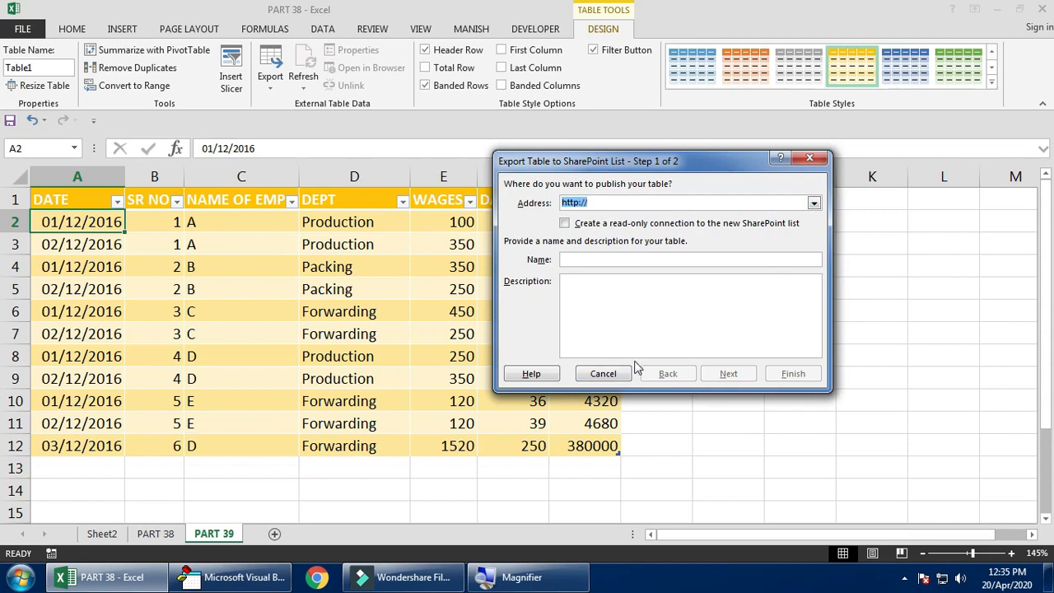
left_click(606, 373)
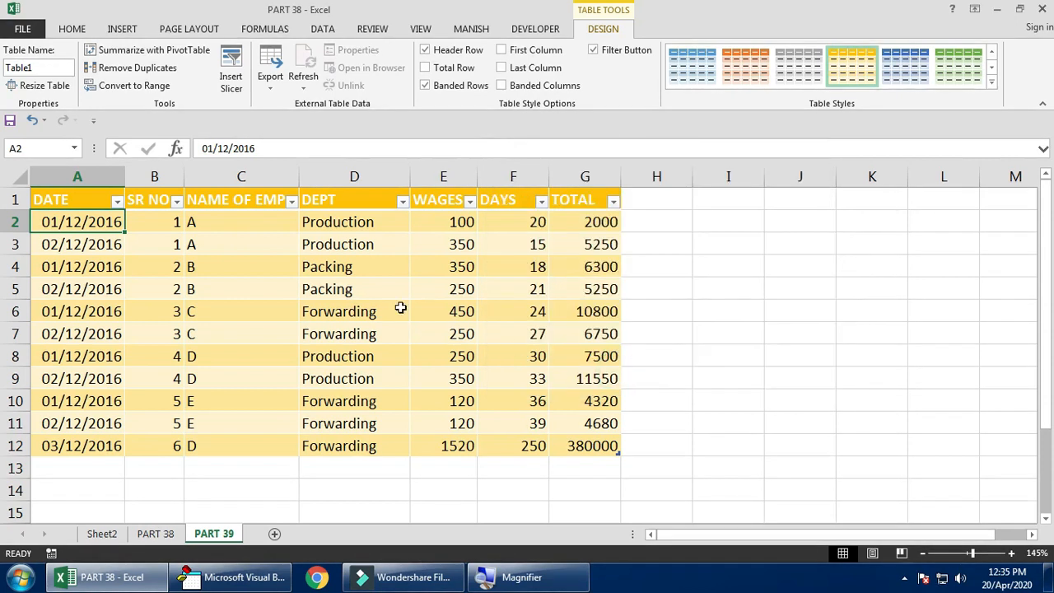
- Insert a slicer for the DEPT field and place it in the empty area beside the wages table
left_click(231, 70)
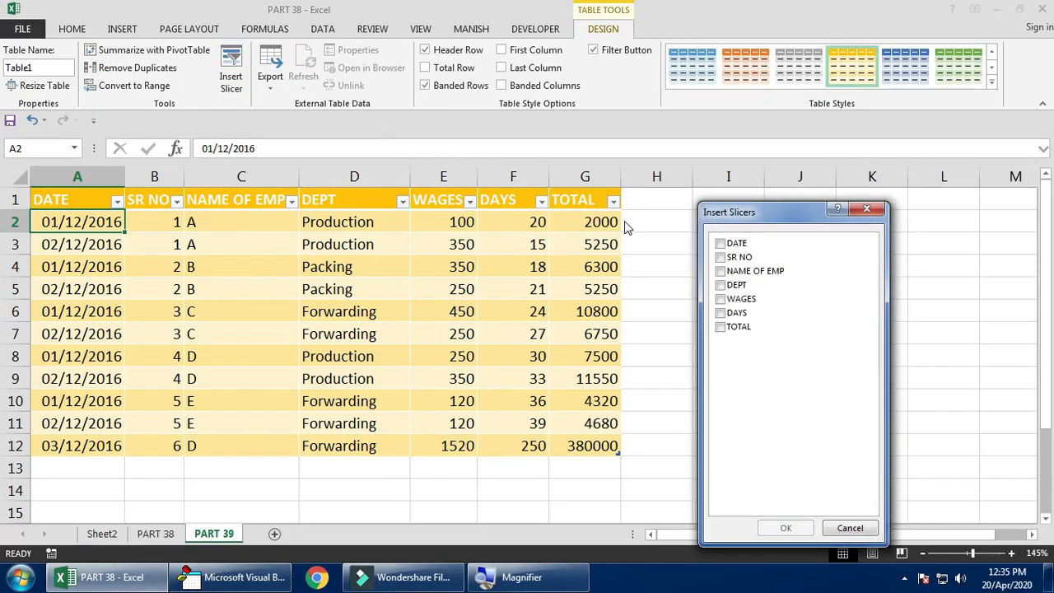
left_click(722, 289)
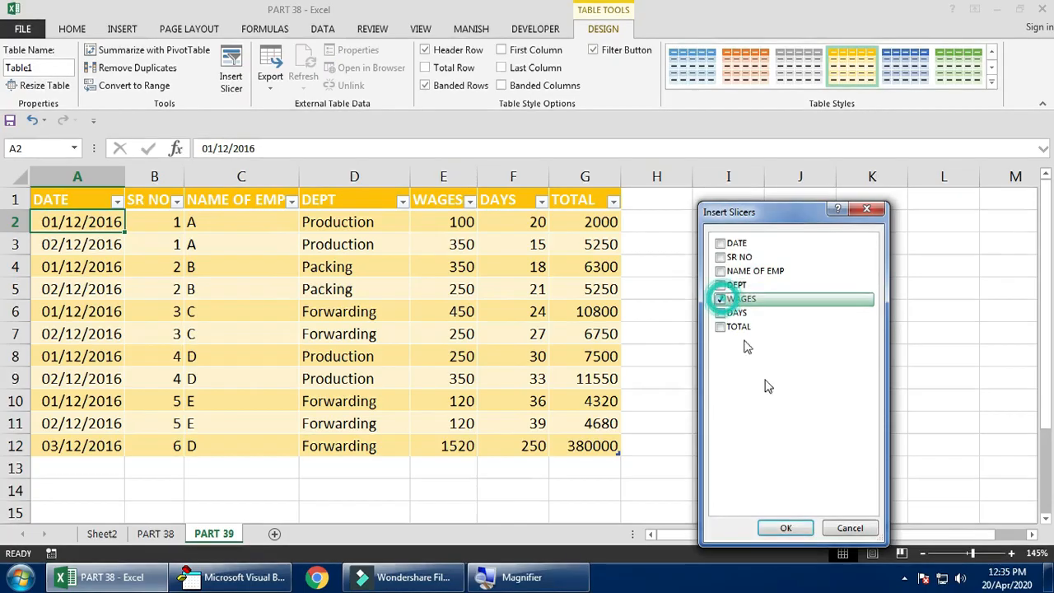
left_click(721, 285)
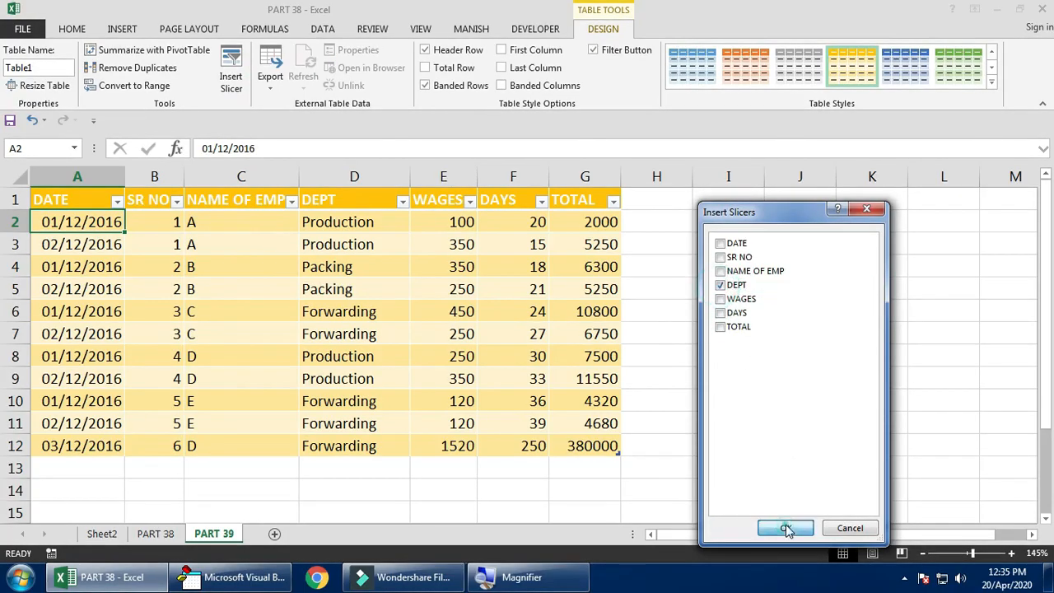
left_click(786, 528)
left_click_drag(548, 228, 743, 211)
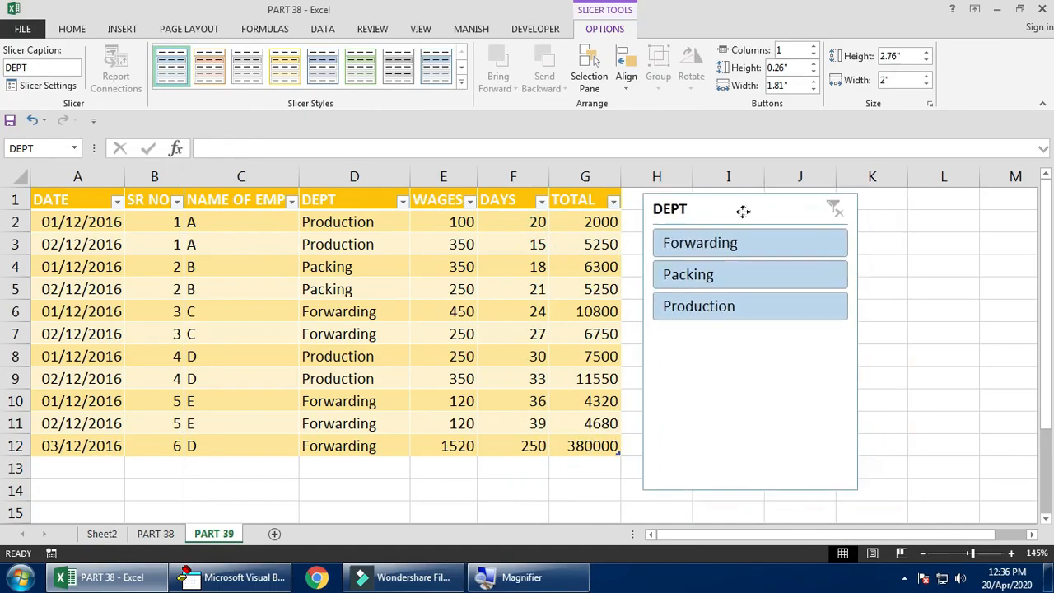
- Filter the table by Forwarding, Packing and Production in turn with the DEPT slicer, and clear the filter
left_click(736, 249)
left_click(749, 273)
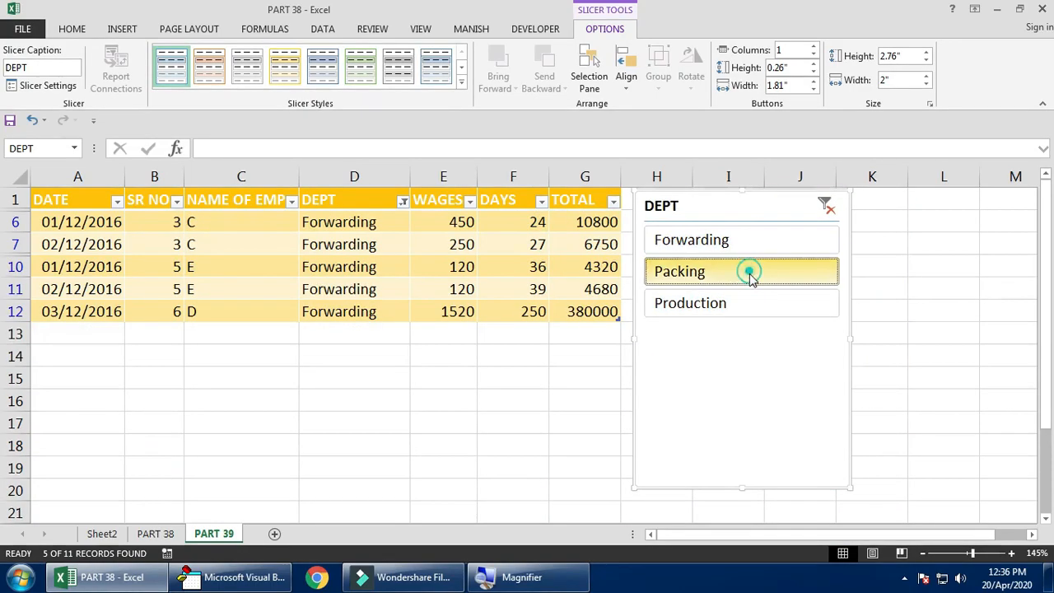
left_click(746, 308)
left_click(751, 247)
left_click(746, 268)
left_click(740, 306)
left_click(826, 206)
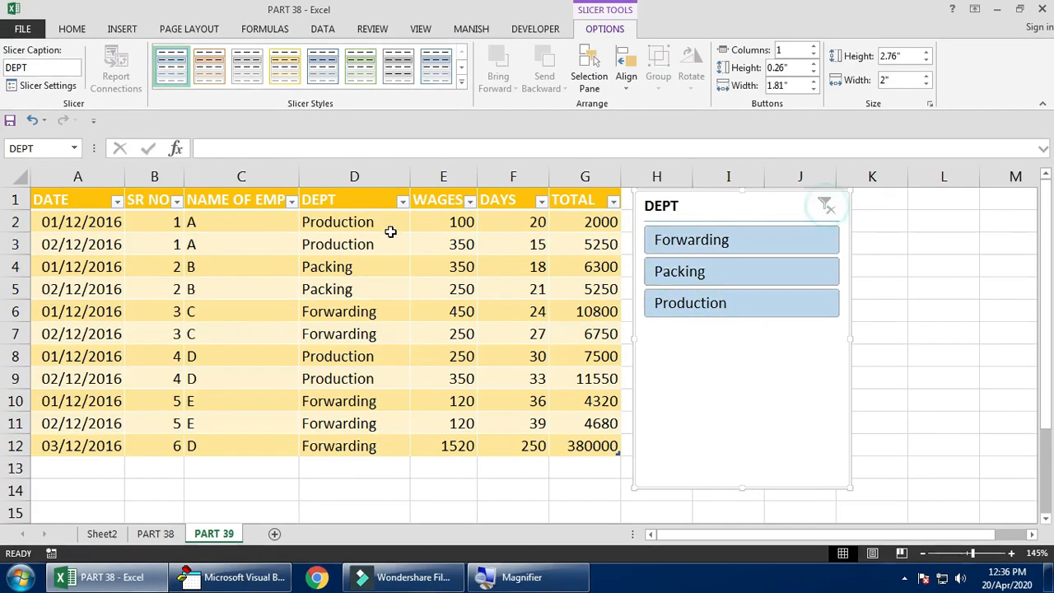
- View the filter options in the DEPT column header, and delete the DEPT slicer
left_click(402, 202)
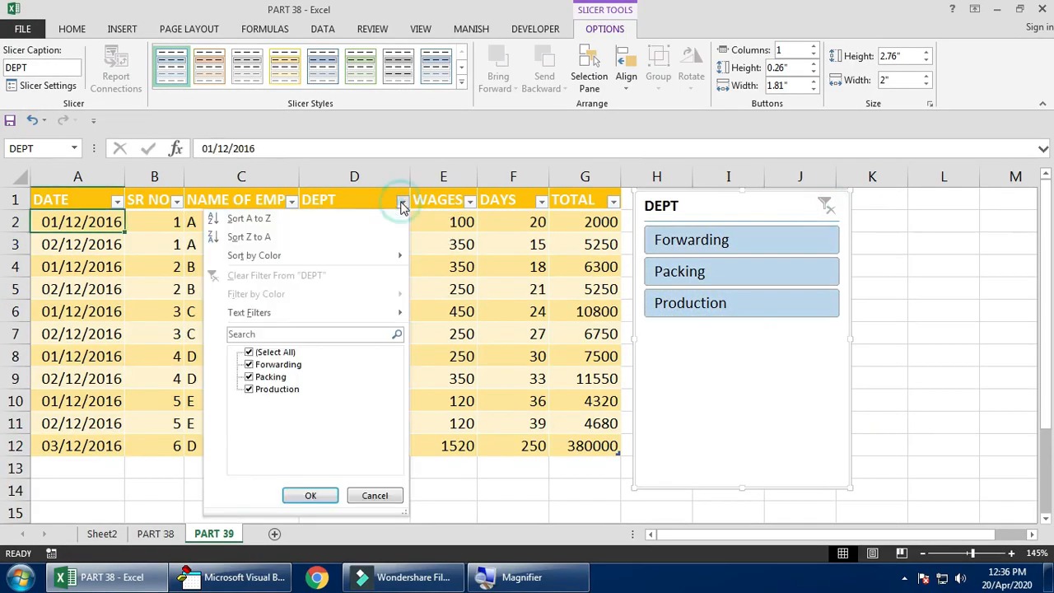
left_click(369, 315)
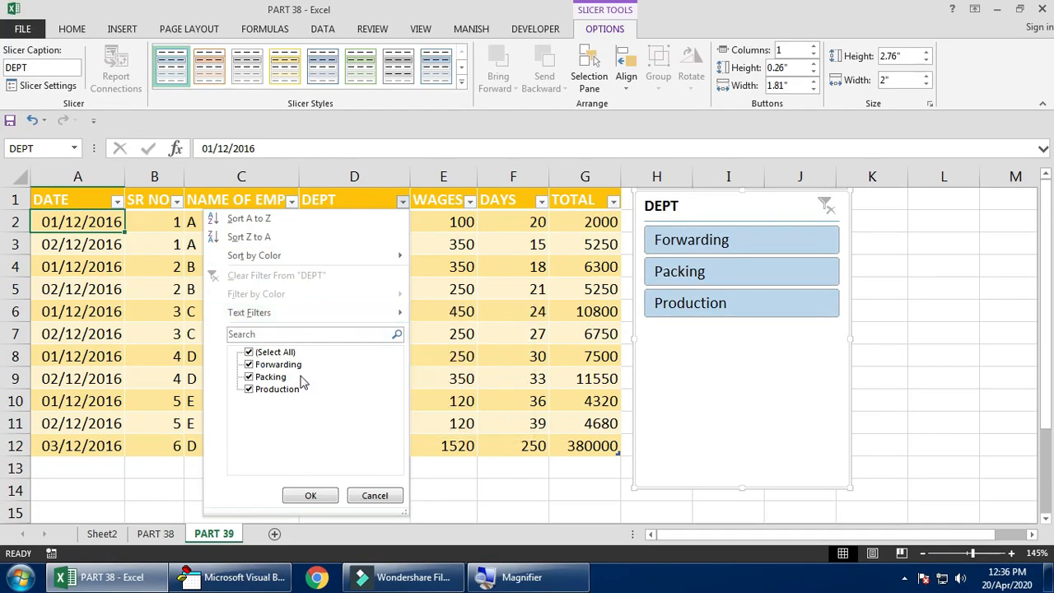
key("Escape")
left_click(724, 212)
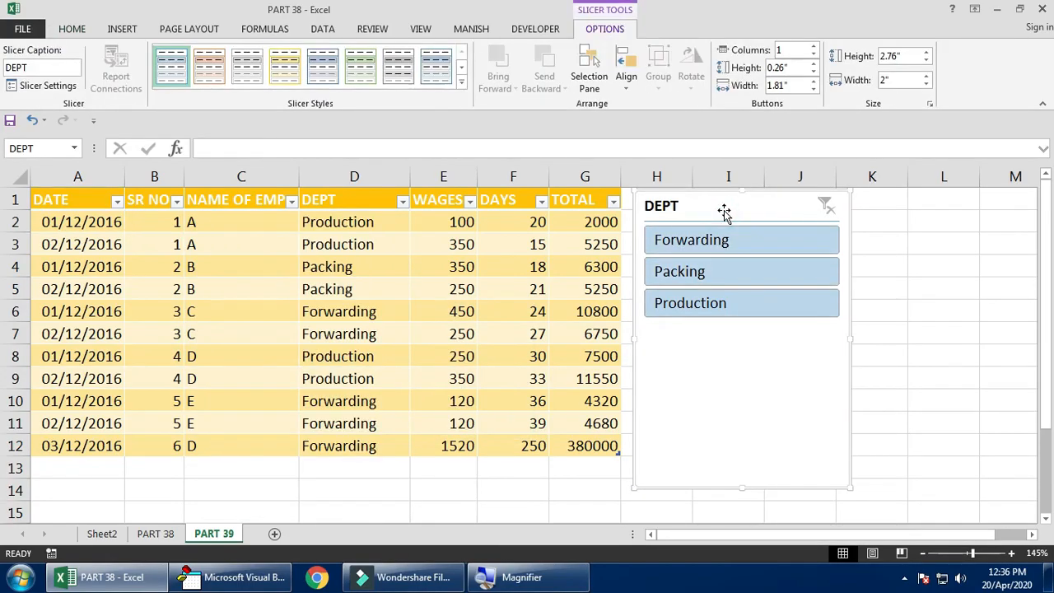
key("Delete")
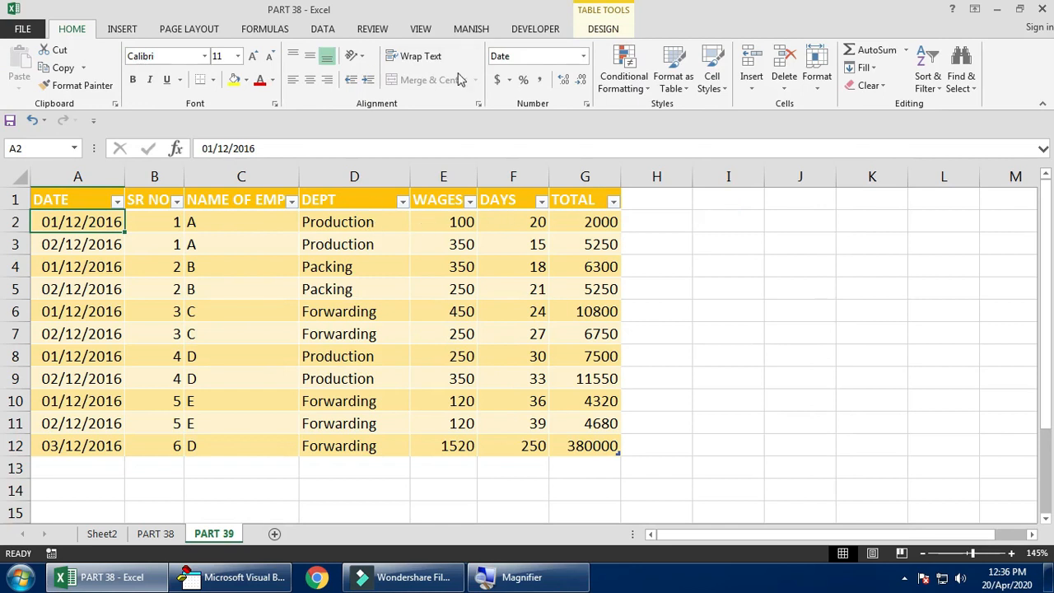
- Insert a slicer for the DATE field only and place it in the empty area beside the wages table
left_click(603, 29)
left_click(232, 78)
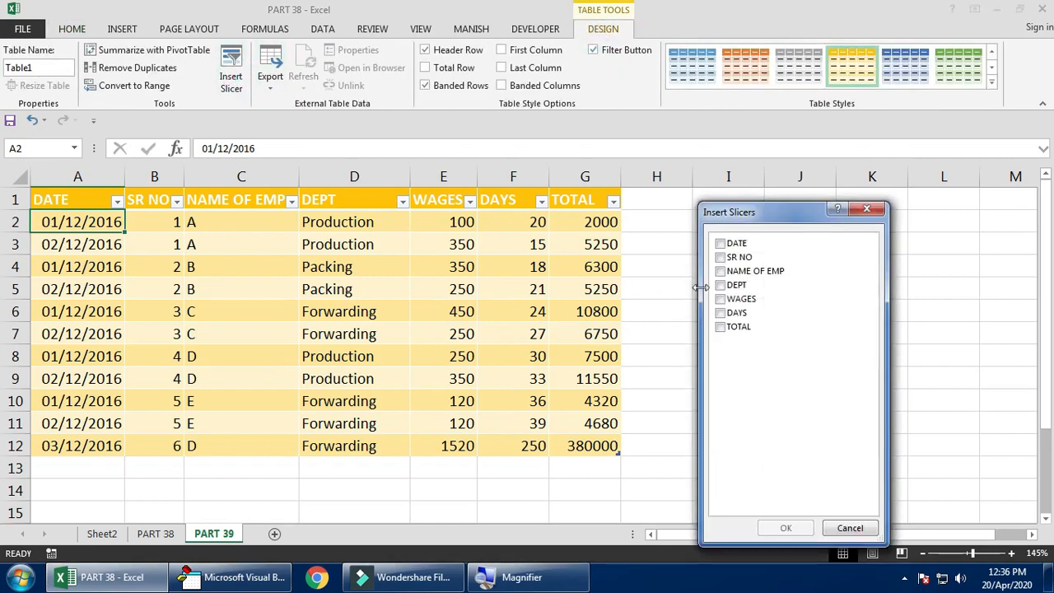
left_click(722, 273)
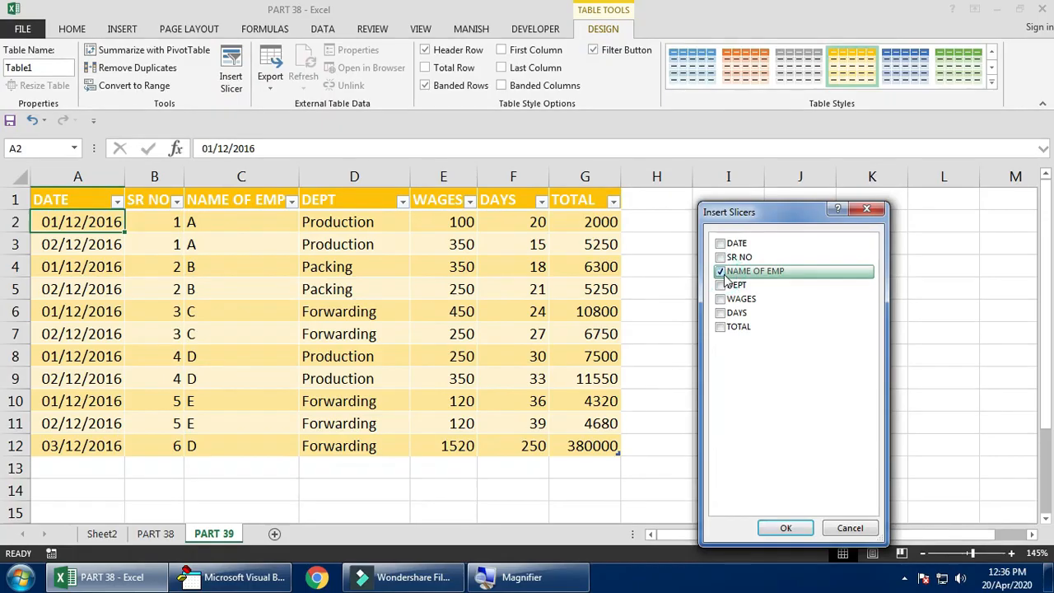
left_click(725, 272)
left_click(727, 285)
left_click(722, 286)
left_click(720, 273)
left_click(720, 272)
left_click(720, 259)
left_click(720, 258)
left_click(721, 244)
left_click(786, 527)
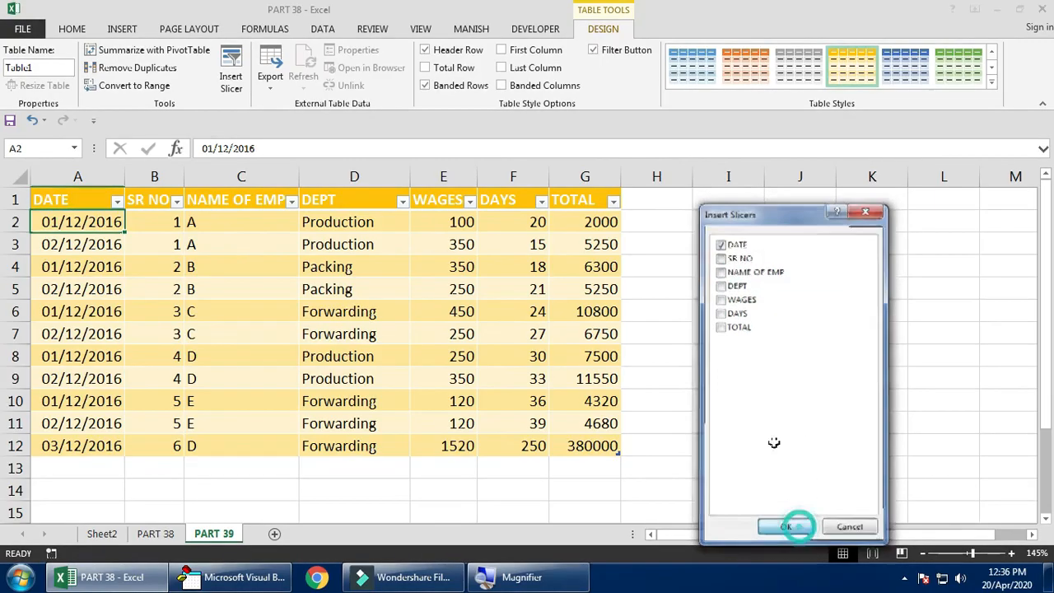
left_click_drag(551, 238, 742, 221)
- Filter the table by 01/12/2016, 02/12/2016 and 03/12/2016 in turn with the DATE slicer, then clear the filter and delete the slicer
left_click(746, 251)
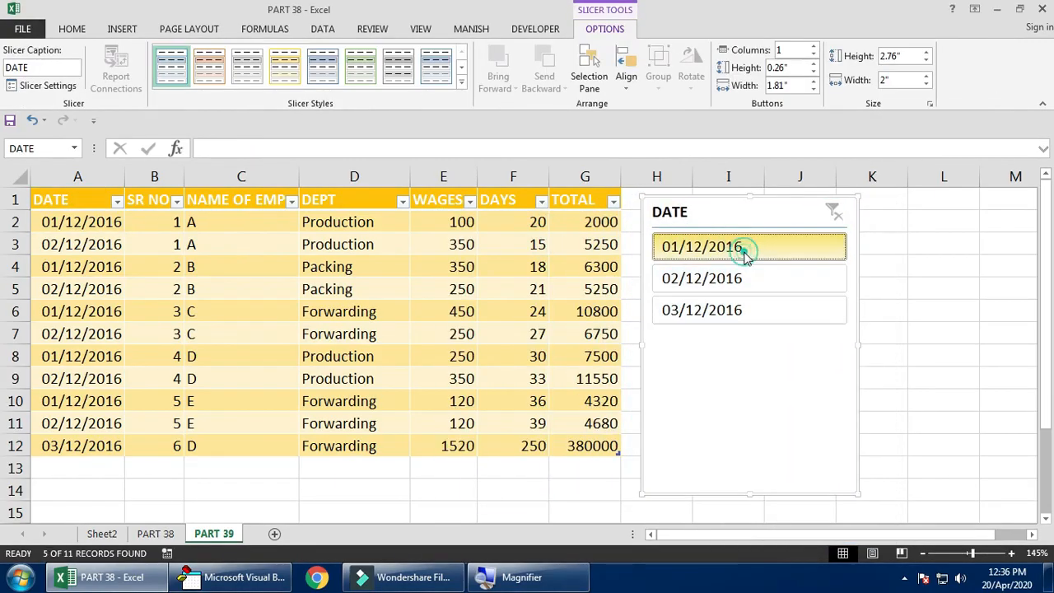
left_click(741, 278)
left_click(736, 311)
left_click(832, 214)
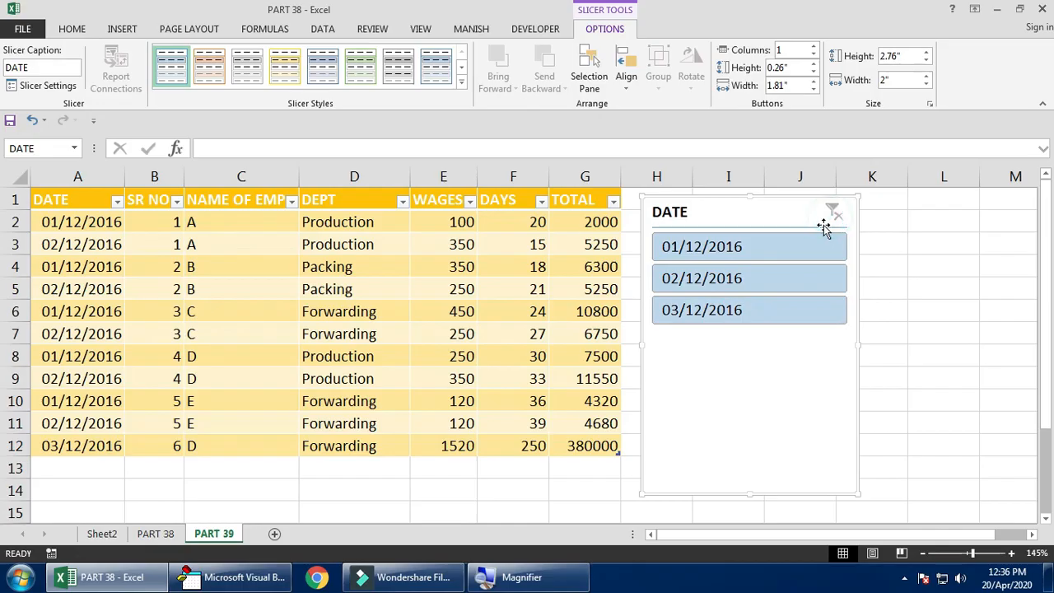
left_click(803, 243)
left_click(783, 281)
left_click(774, 311)
left_click(833, 213)
key("Delete")
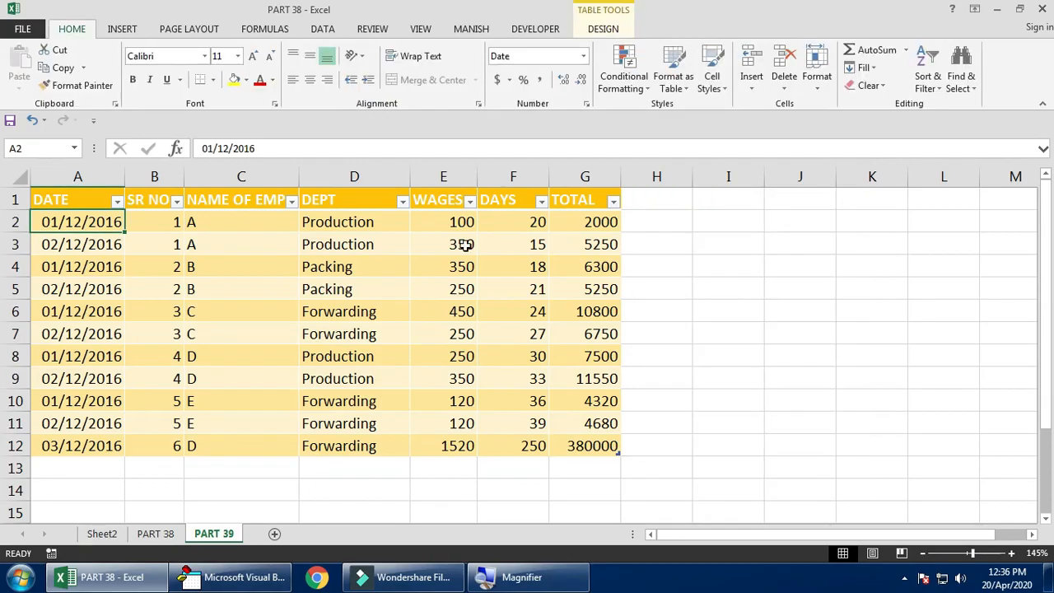
- Insert a new DEPT slicer and place it beside the wages table over columns H to K
left_click(604, 29)
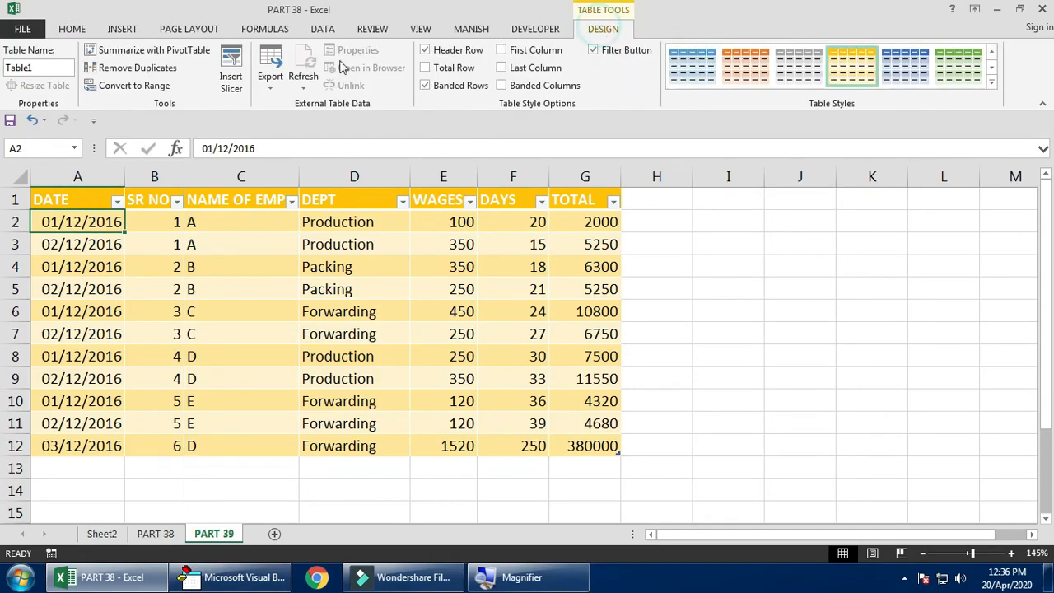
left_click(231, 73)
left_click(728, 284)
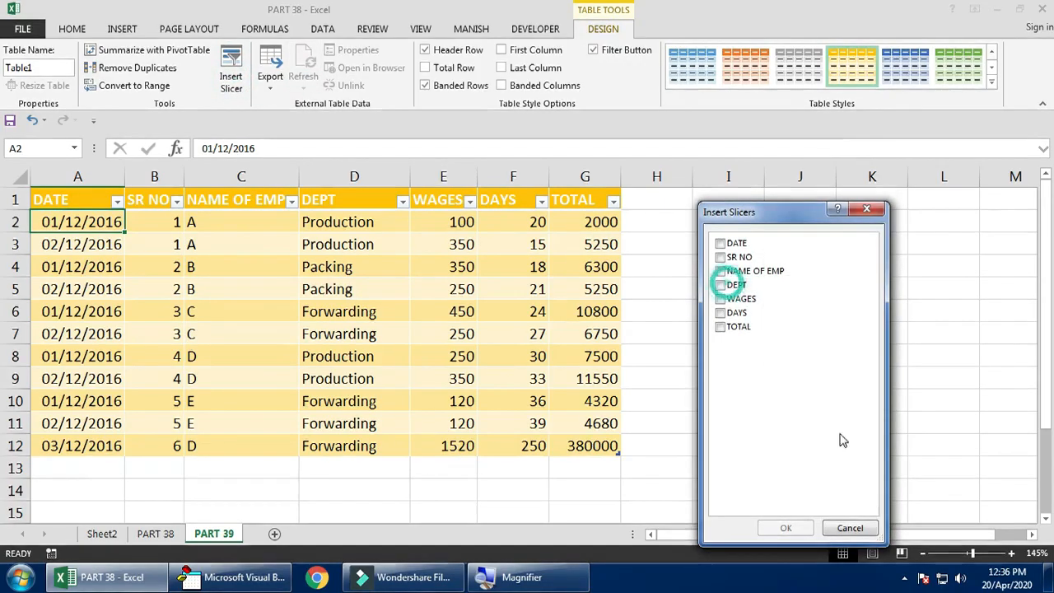
left_click(719, 285)
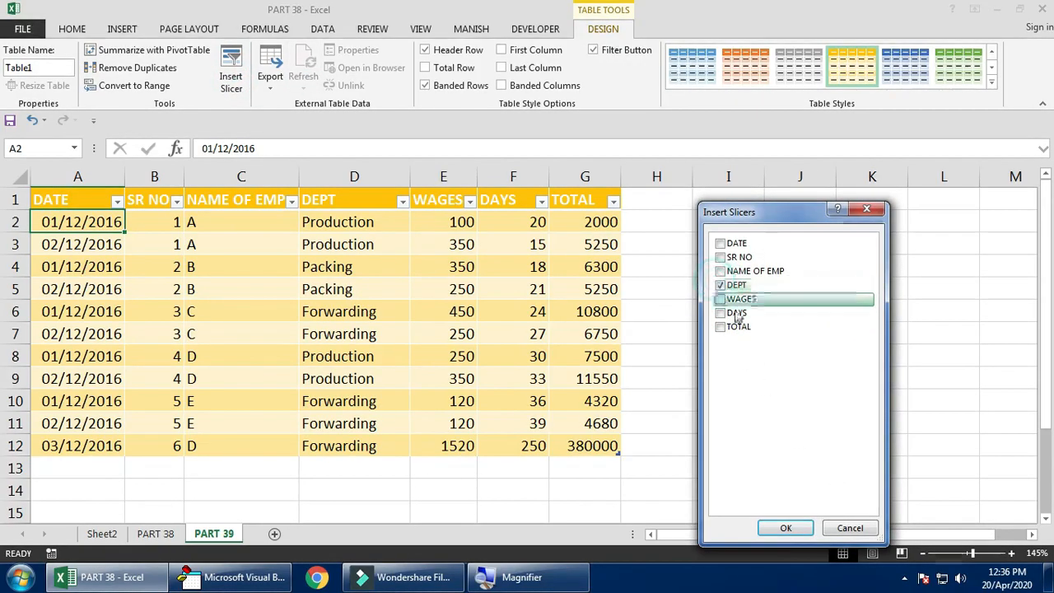
left_click(787, 529)
left_click_drag(489, 229, 741, 206)
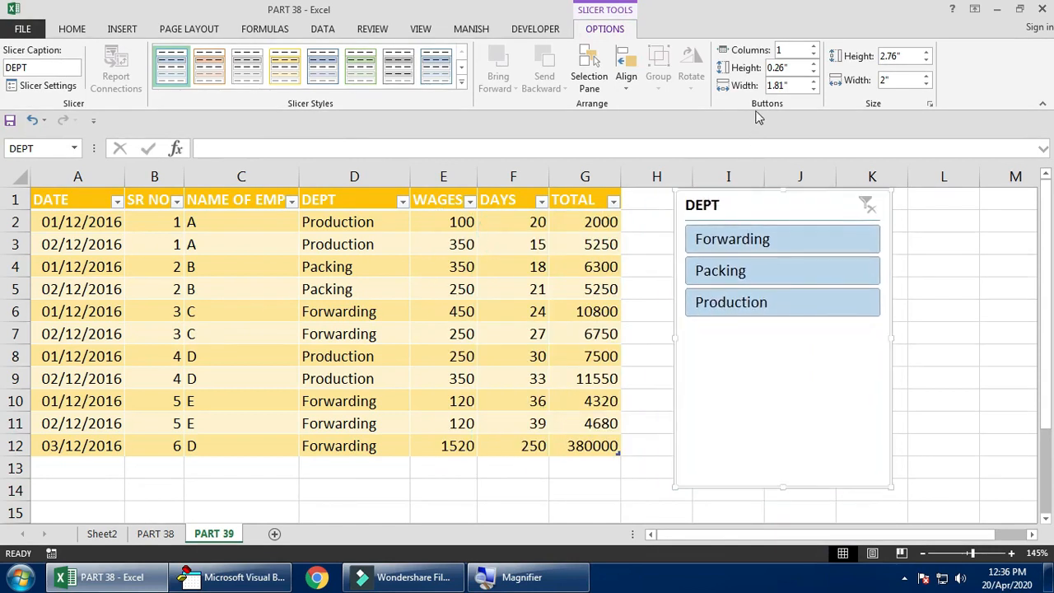
- Arrange the DEPT slicer's buttons in 3 columns, resize it to about 2.92" wide and 0.69" high, and move it closer to the table
left_click(814, 46)
left_click(814, 46)
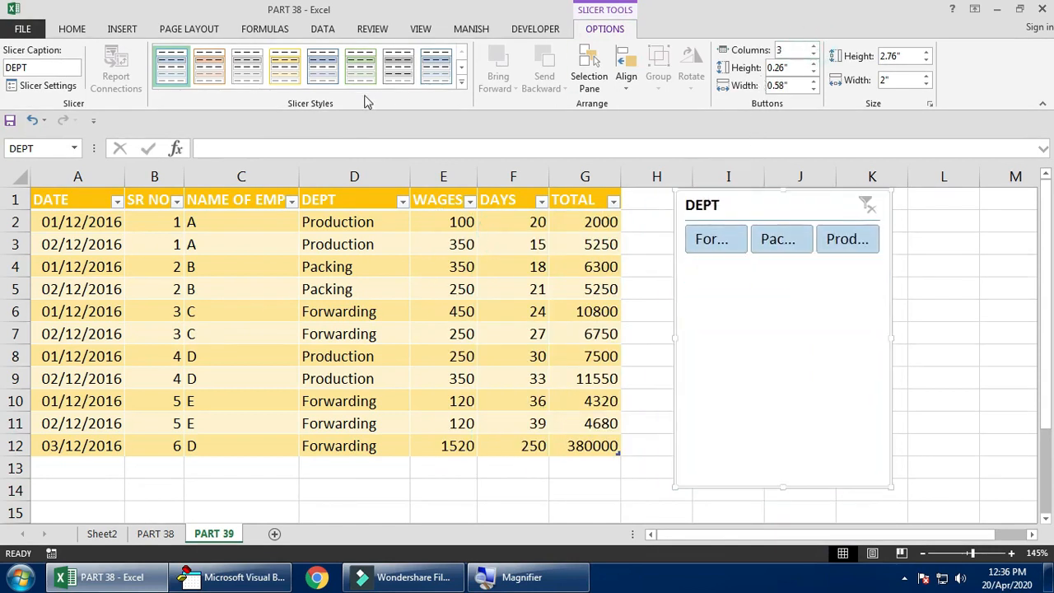
left_click_drag(895, 339, 988, 338)
left_click_drag(831, 486, 835, 262)
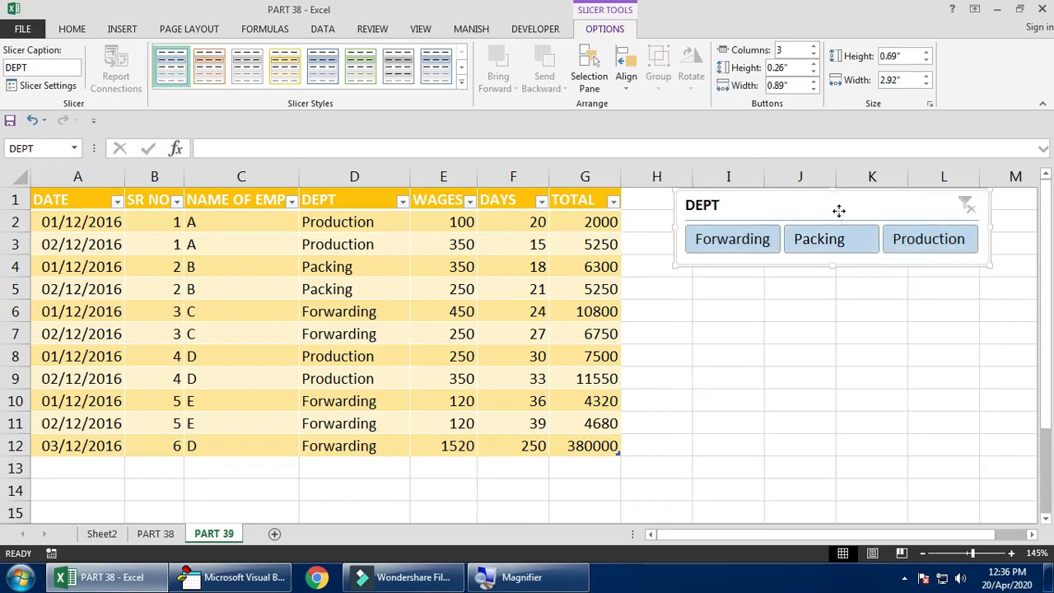
left_click_drag(838, 211, 802, 235)
- Filter the table by each department in turn with the three-column slicer, then clear the filter and delete the slicer
left_click(724, 264)
left_click(779, 263)
left_click(865, 263)
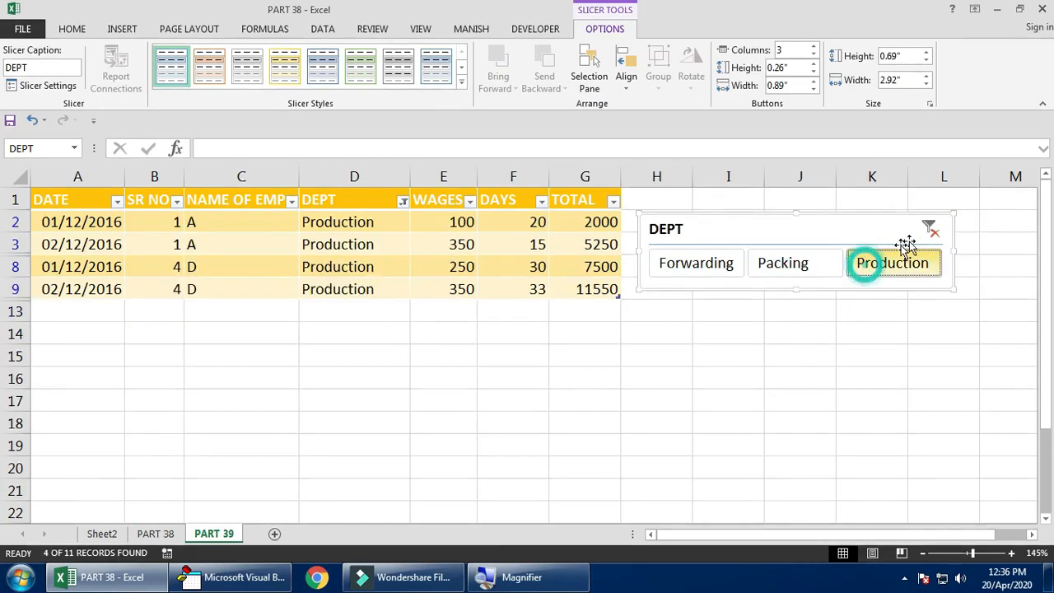
left_click(928, 228)
key("Delete")
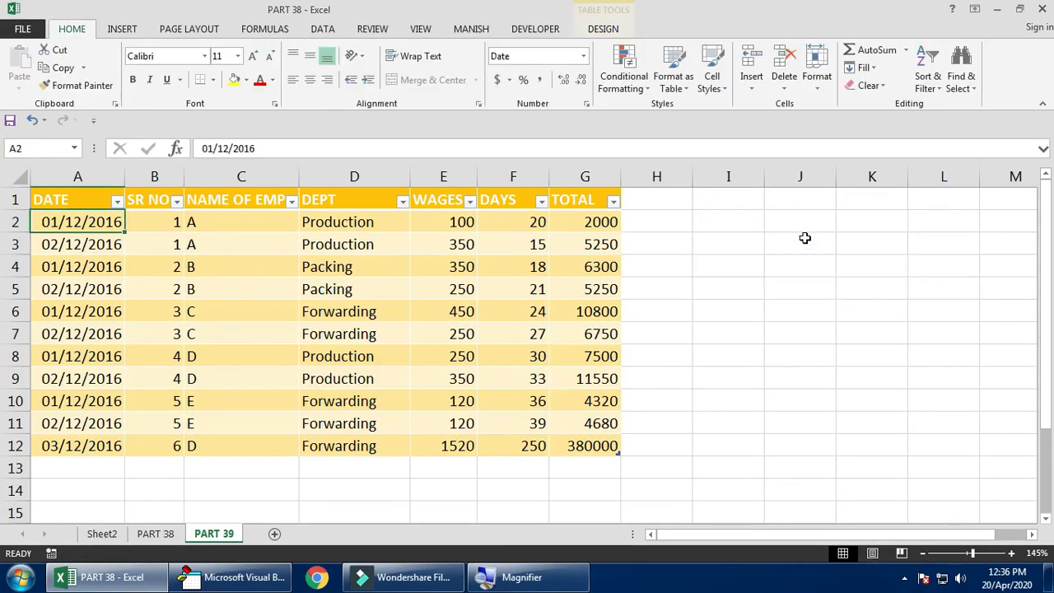
- Remove duplicate rows from the wages table, comparing only the NAME OF EMP column
left_click(284, 261)
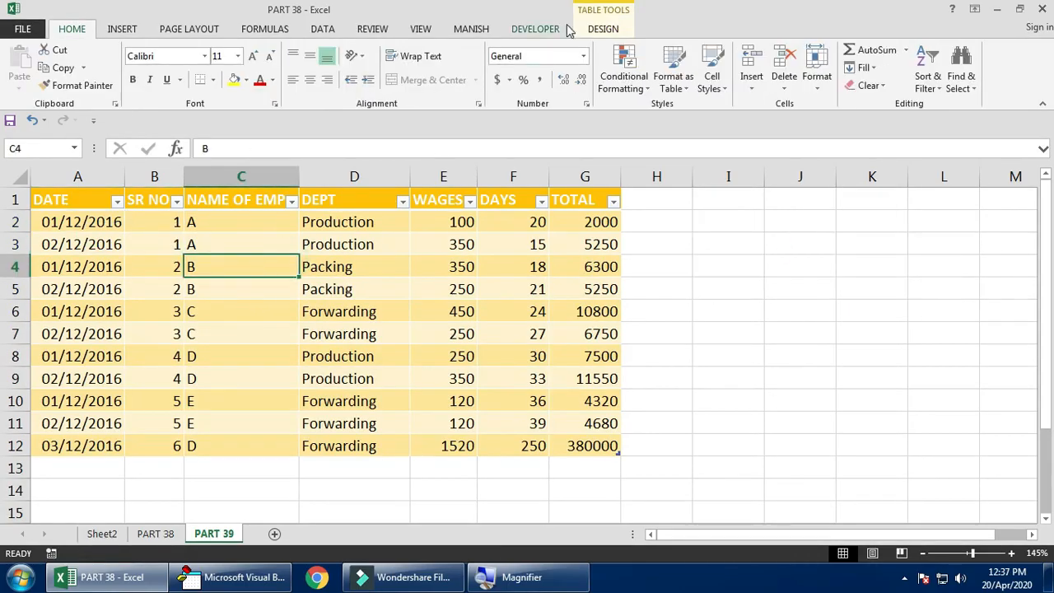
left_click(602, 29)
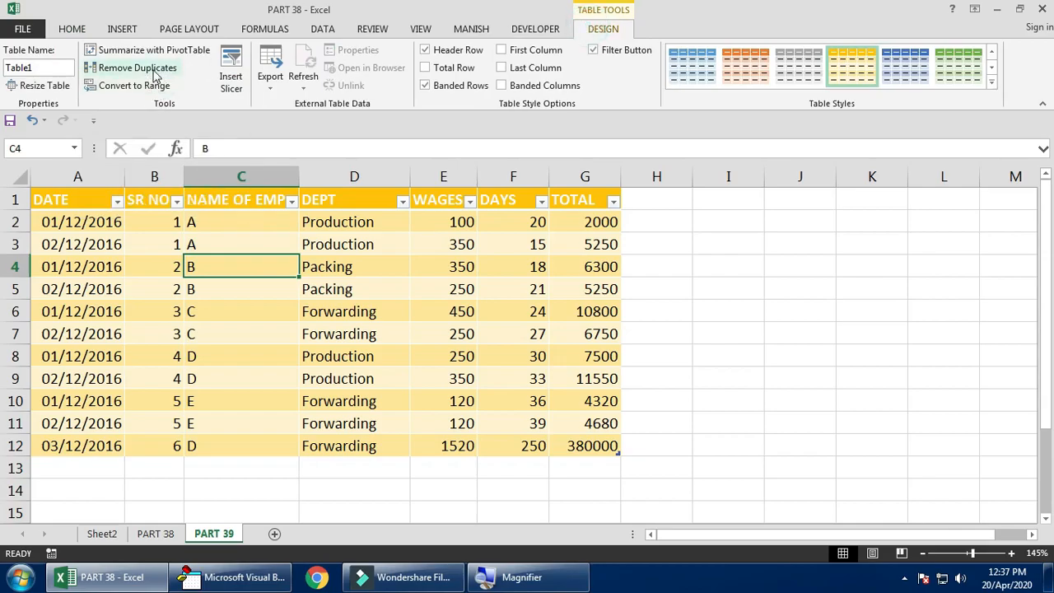
left_click(156, 72)
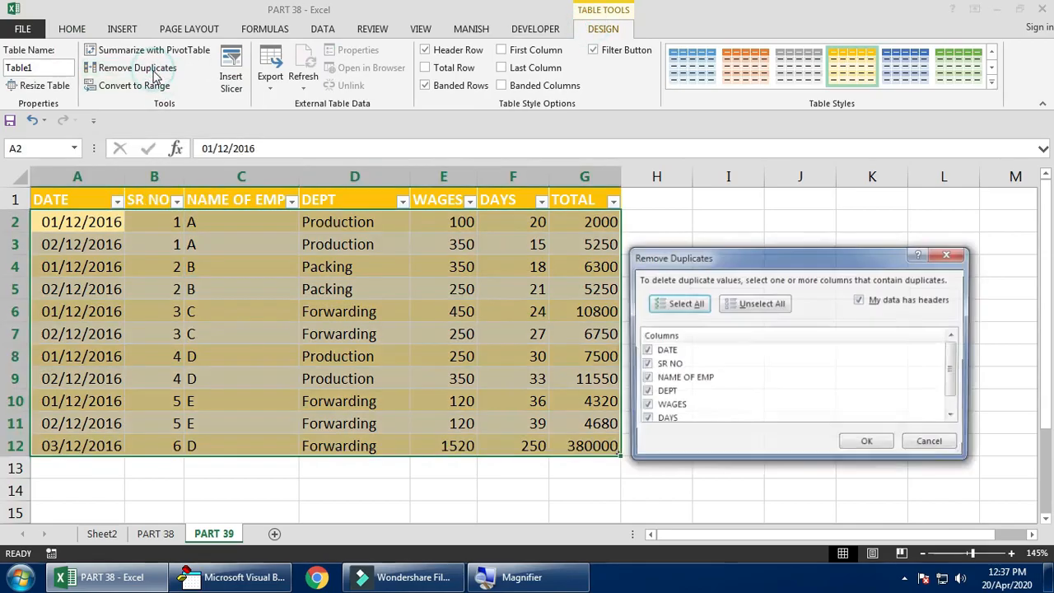
left_click(755, 306)
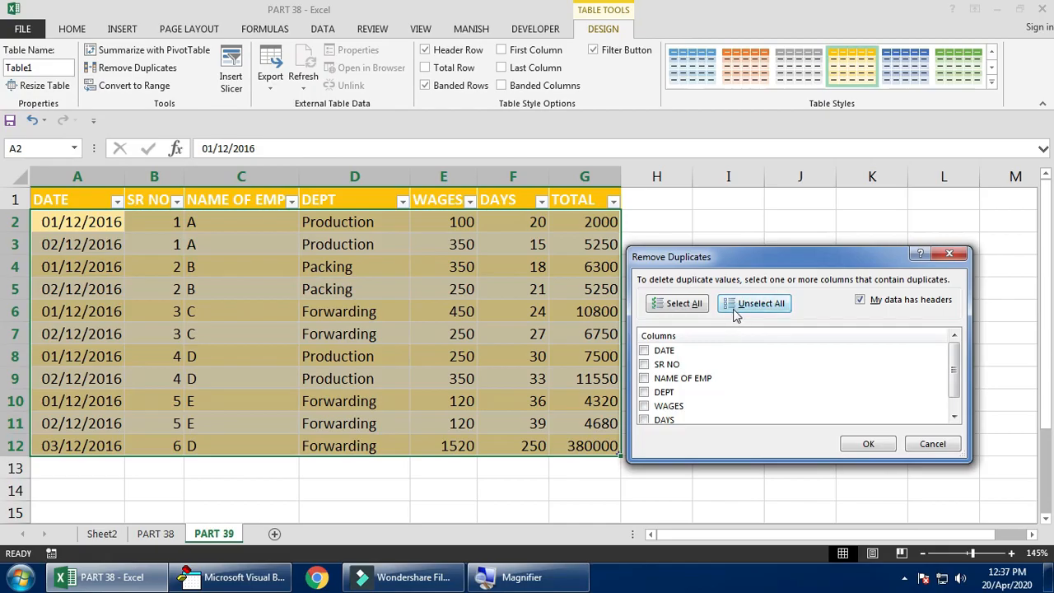
left_click(644, 379)
left_click(865, 445)
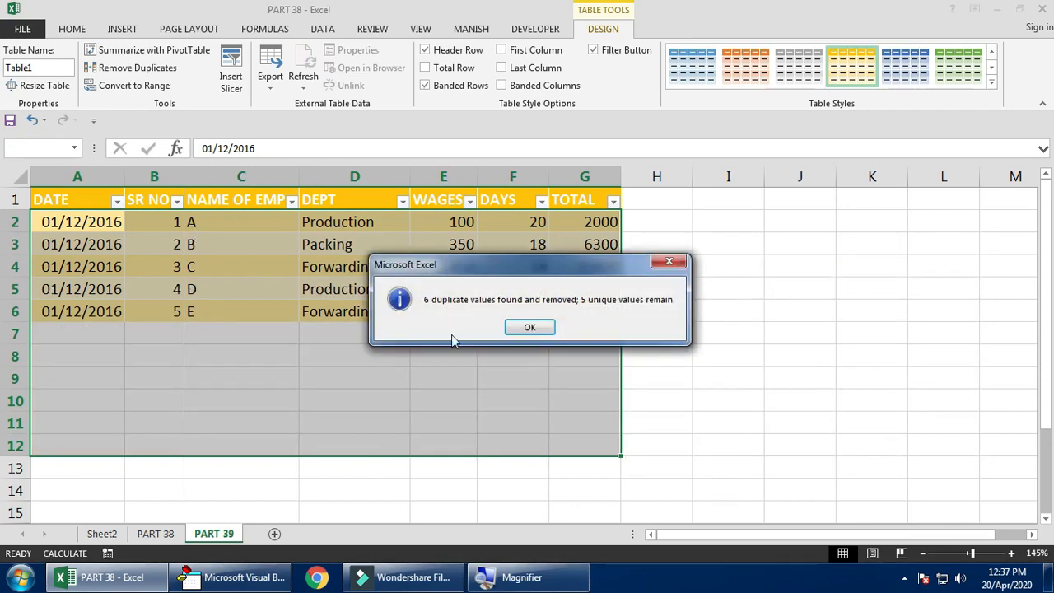
left_click(531, 327)
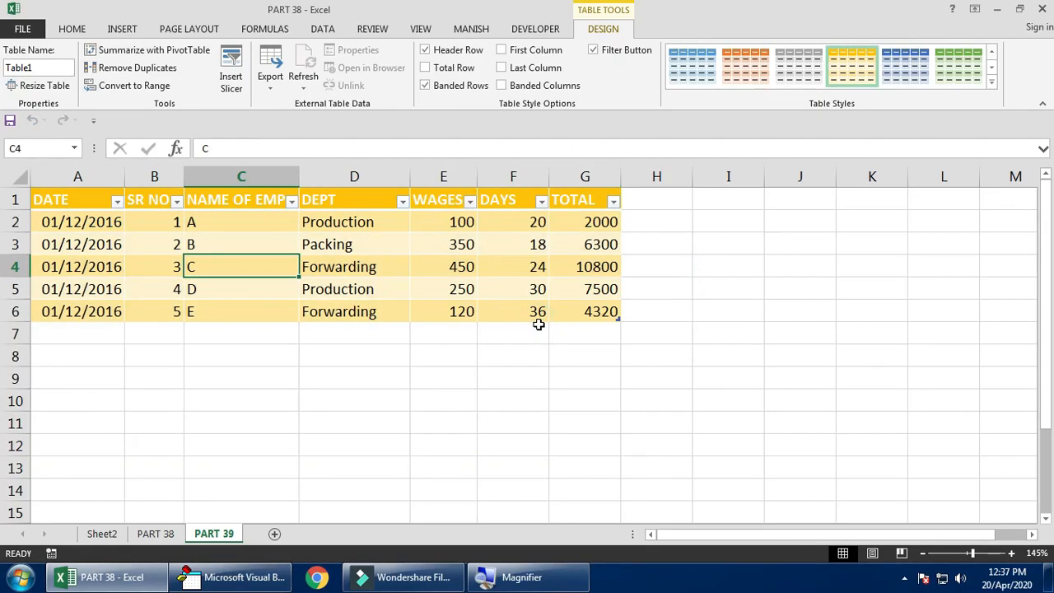
left_click(519, 314)
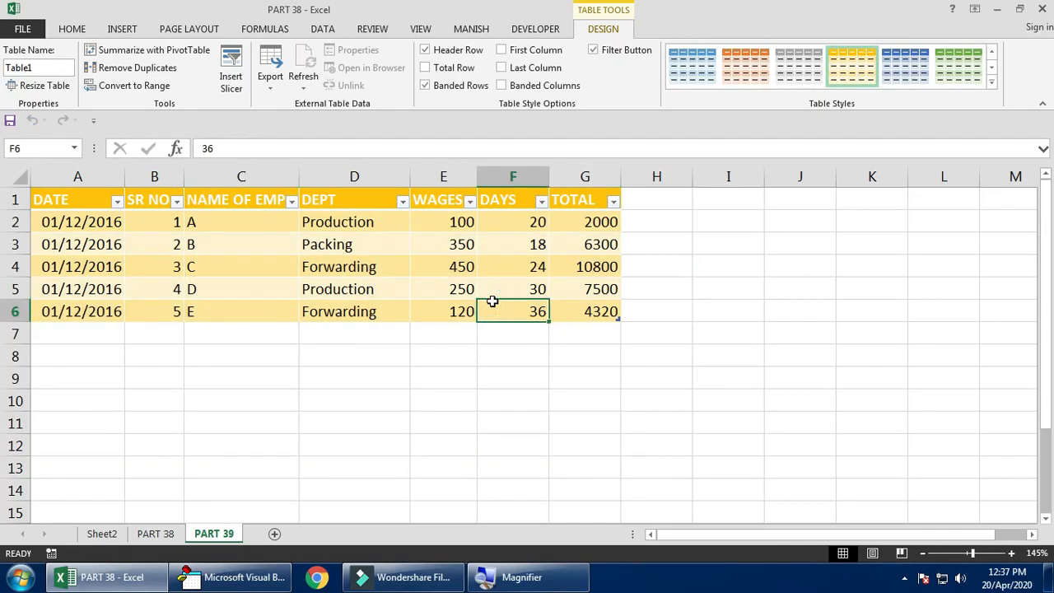
left_click(423, 288)
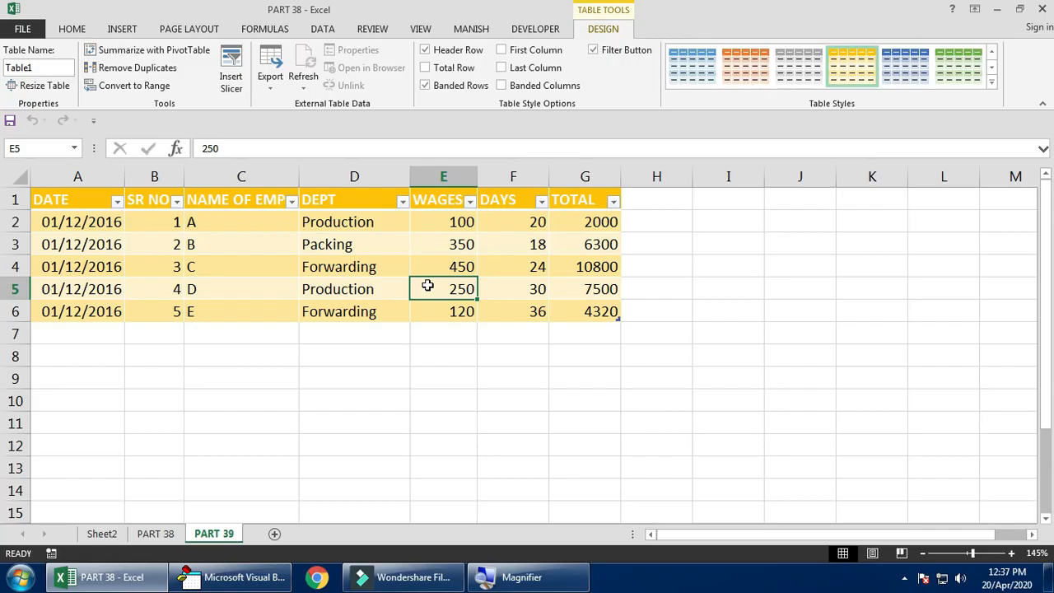
left_click_drag(164, 238, 592, 311)
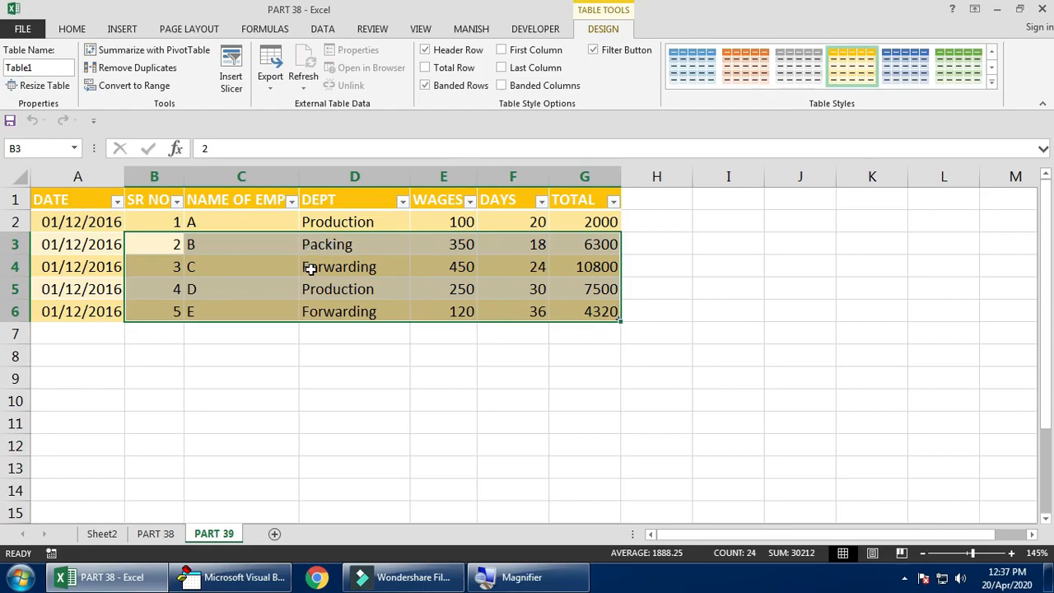
left_click(310, 268)
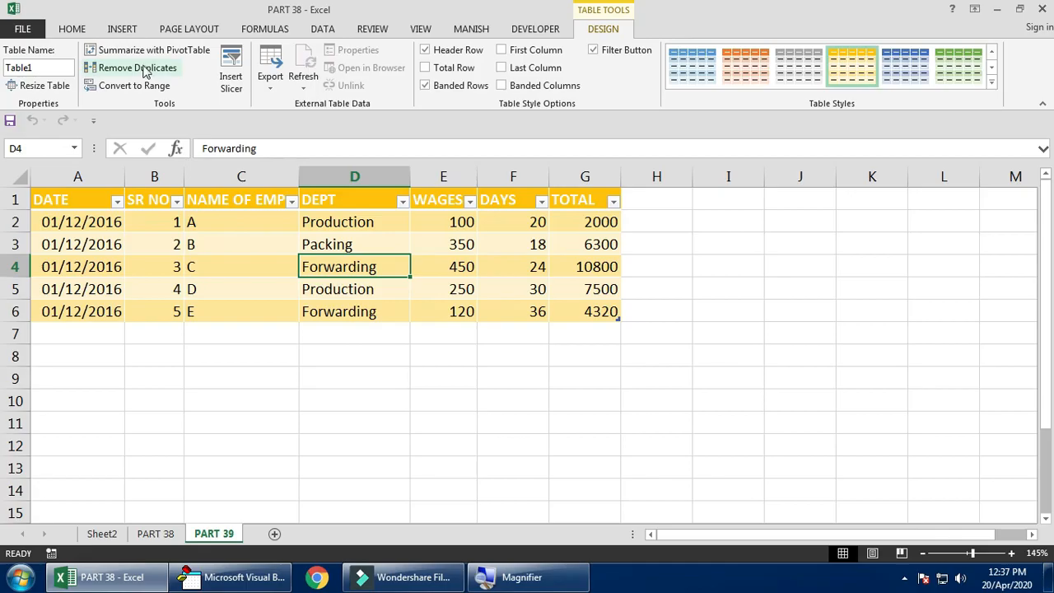
- Open the PivotTable creation settings for the wages table in A1:G6 and cancel them
left_click_drag(91, 201, 605, 312)
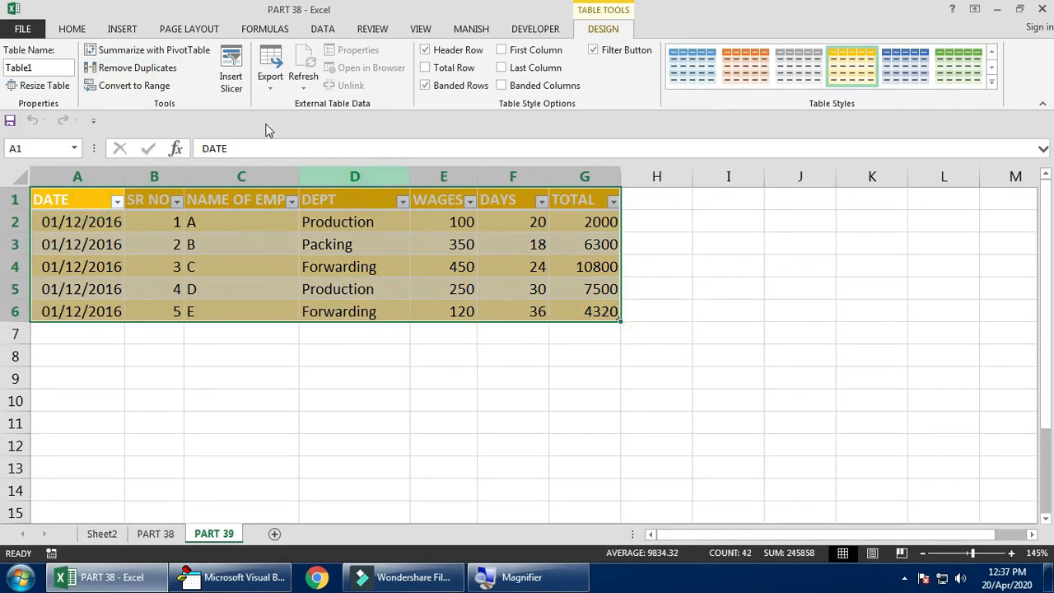
left_click(153, 51)
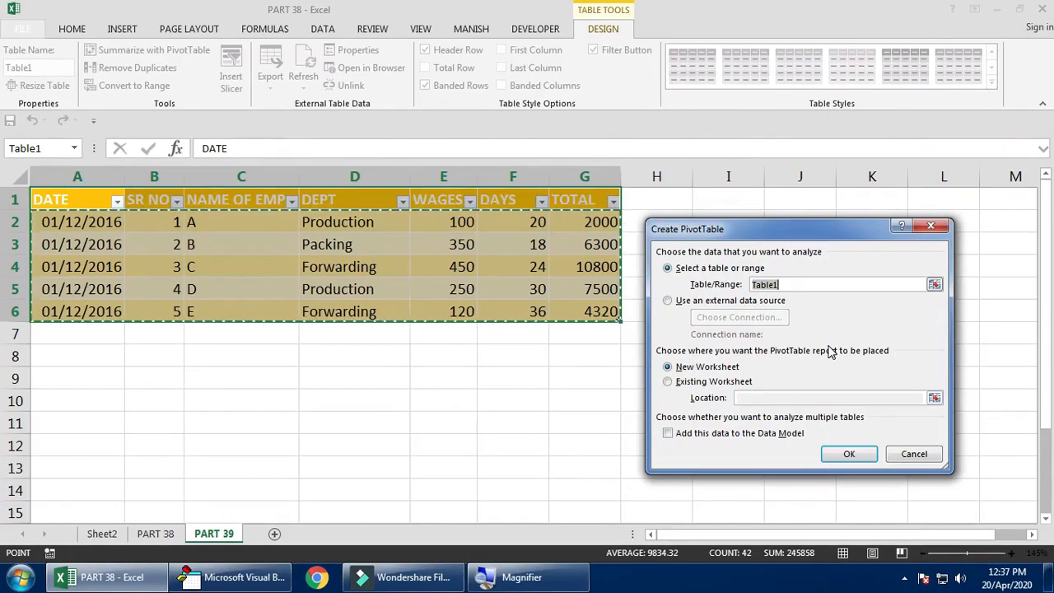
left_click(914, 454)
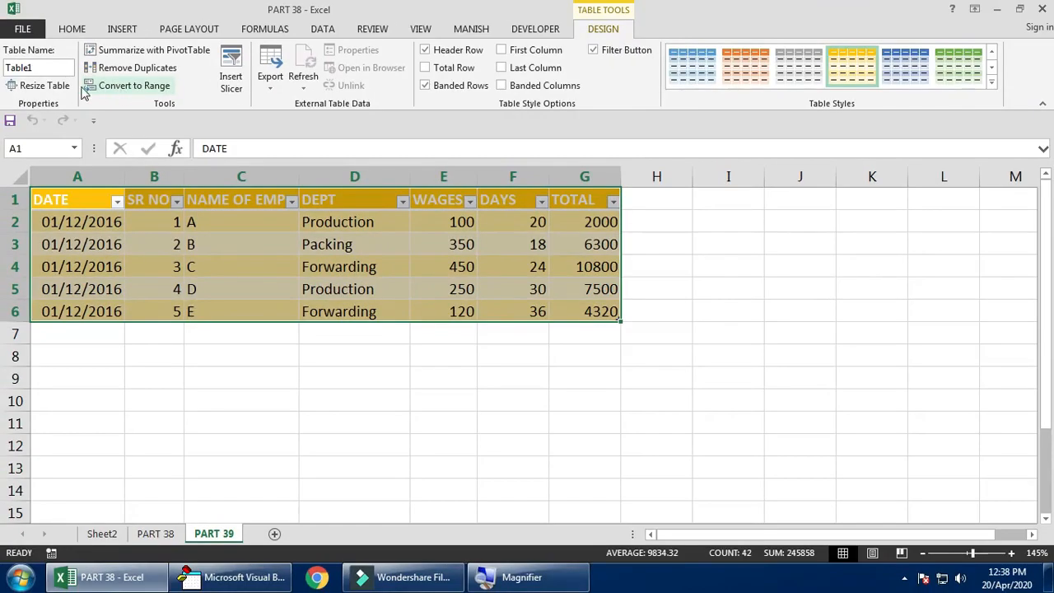
- Try to resize the wages table to the range A1:J9
left_click(41, 70)
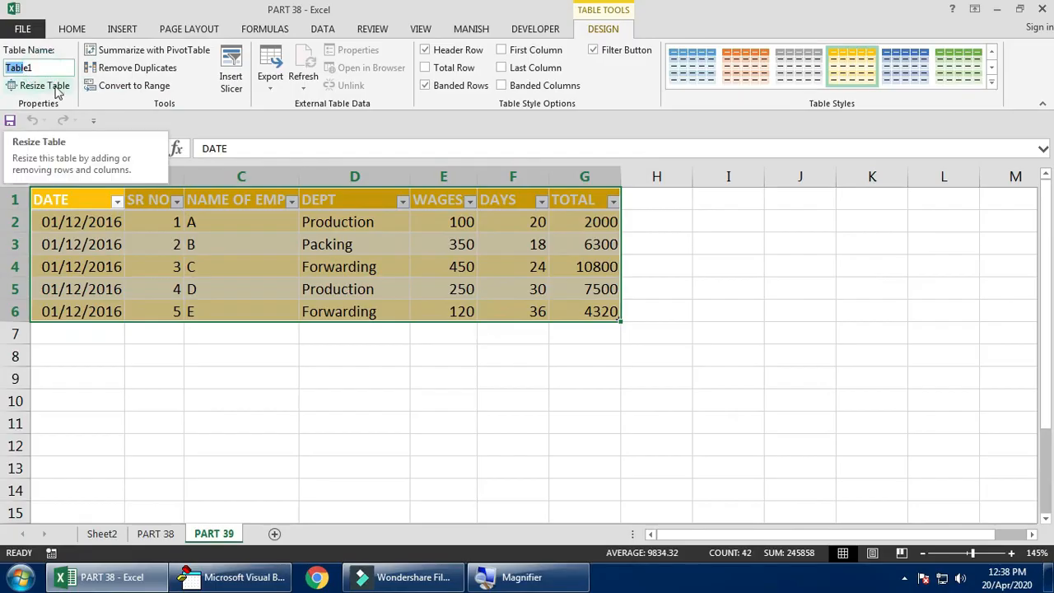
left_click(56, 88)
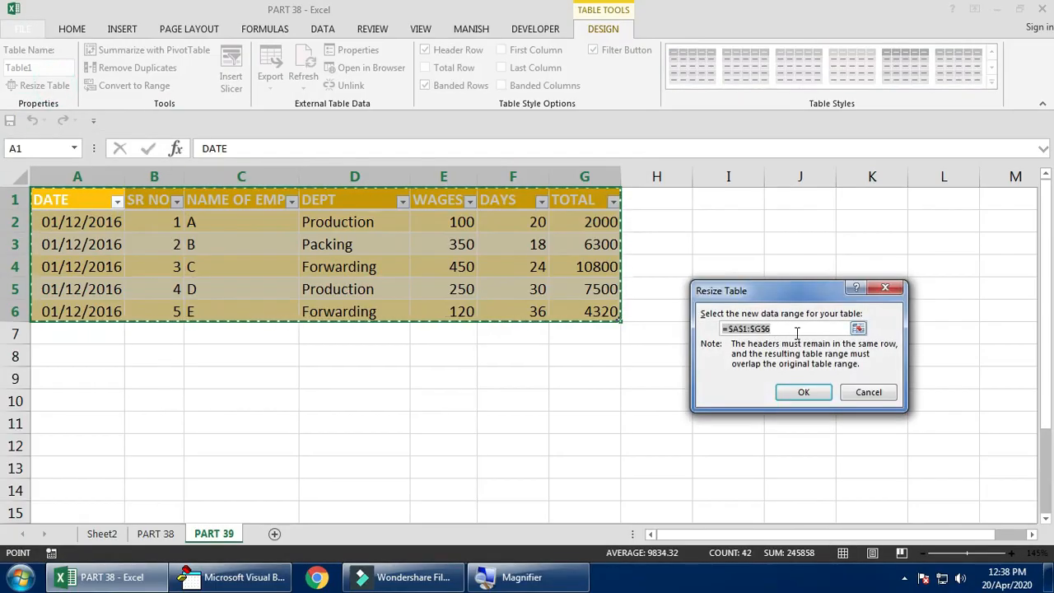
left_click_drag(795, 329, 700, 331)
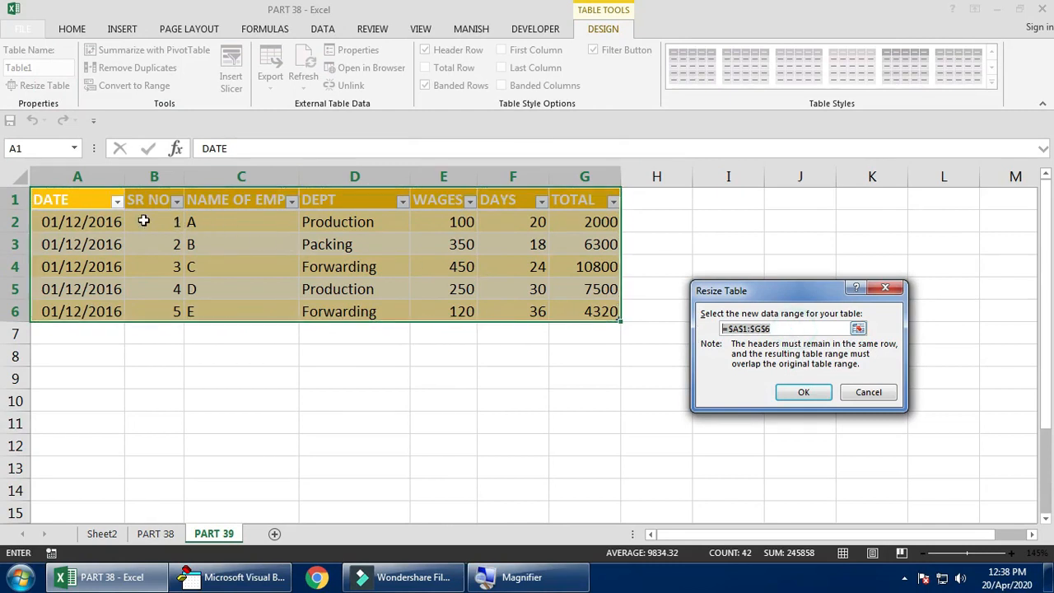
left_click_drag(86, 201, 813, 385)
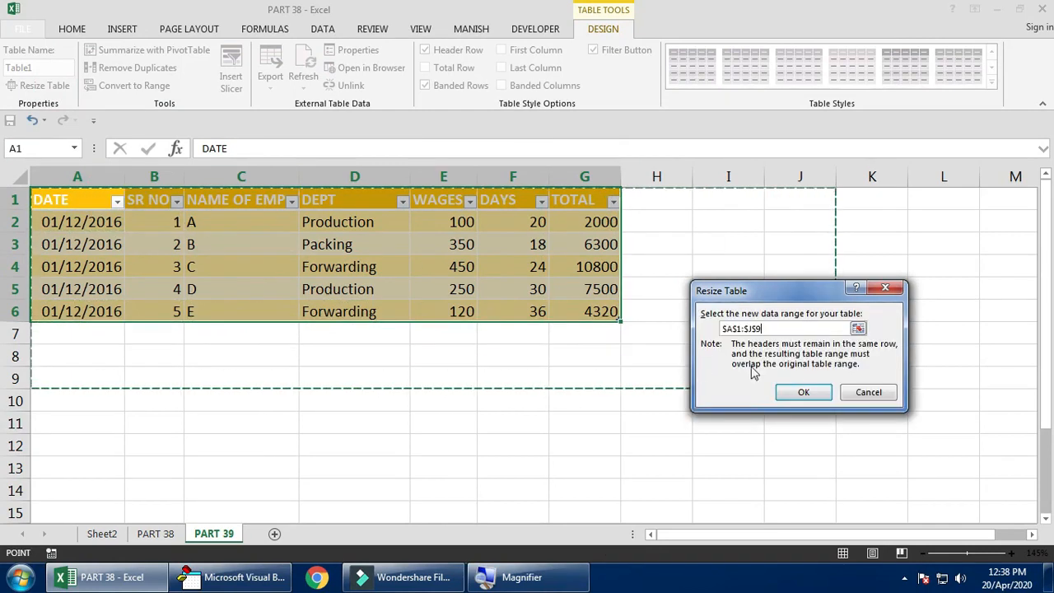
left_click(868, 393)
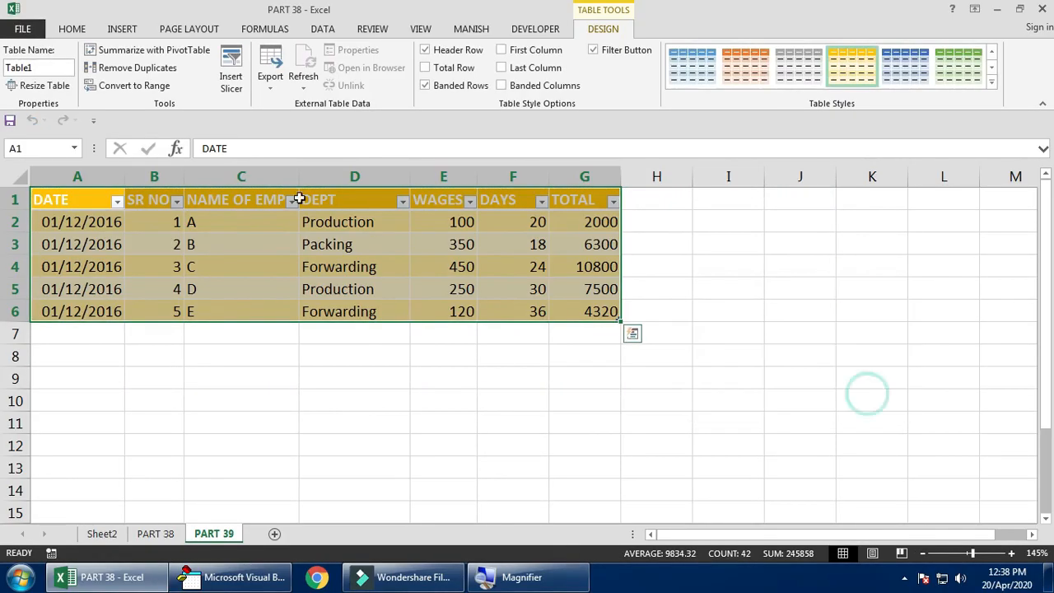
- Convert the wages table to a normal range and clear all formats from A1:G6
left_click(116, 87)
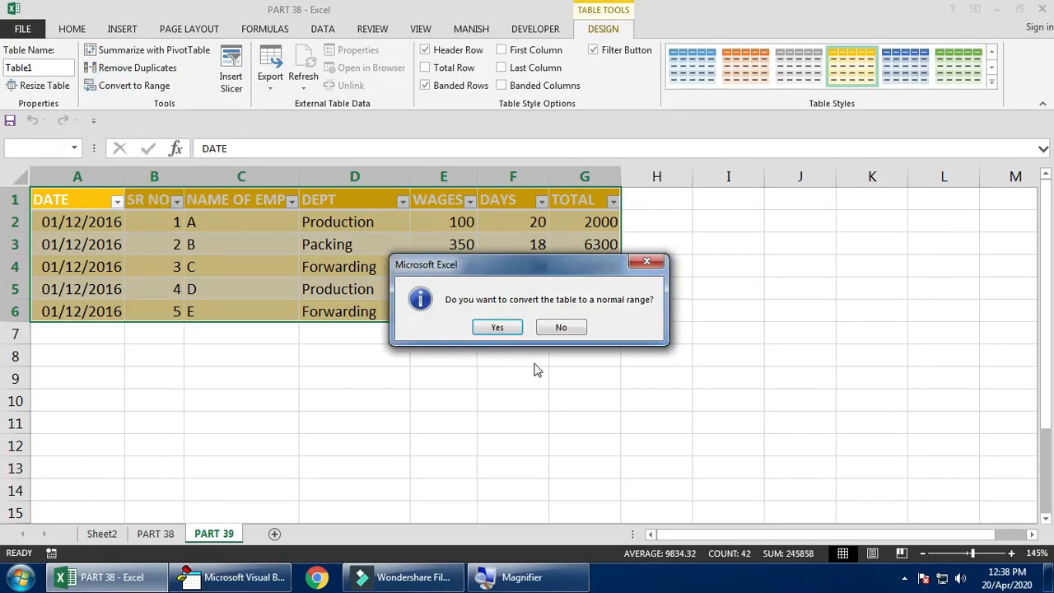
left_click(498, 328)
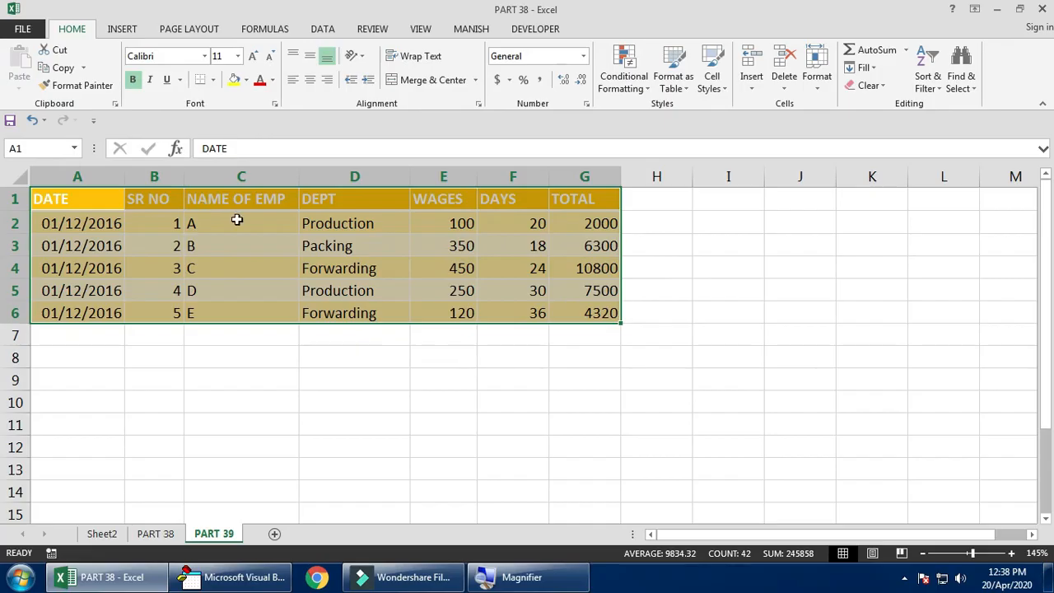
left_click(881, 86)
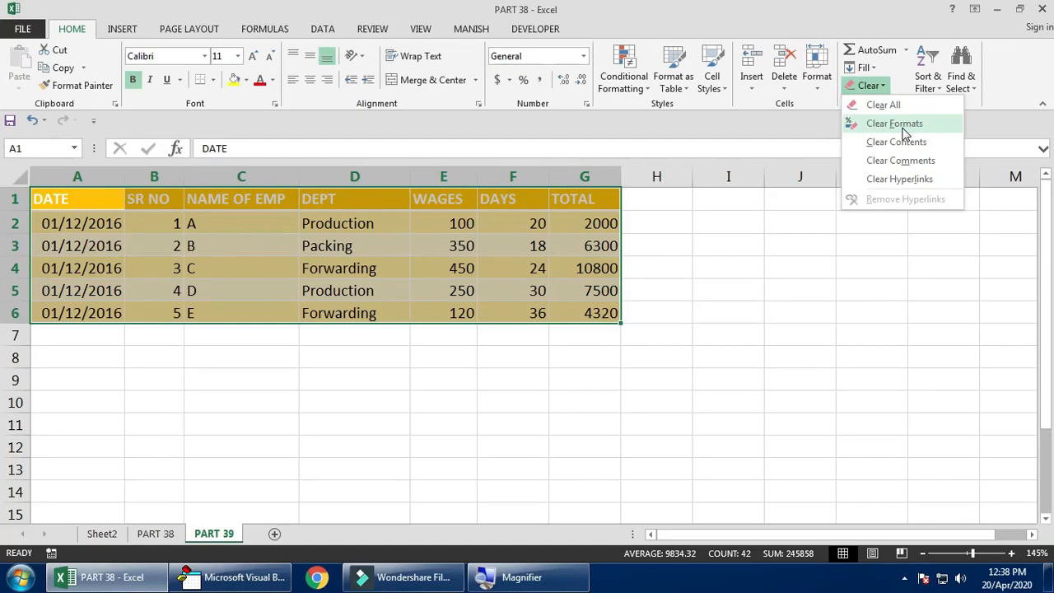
left_click(897, 125)
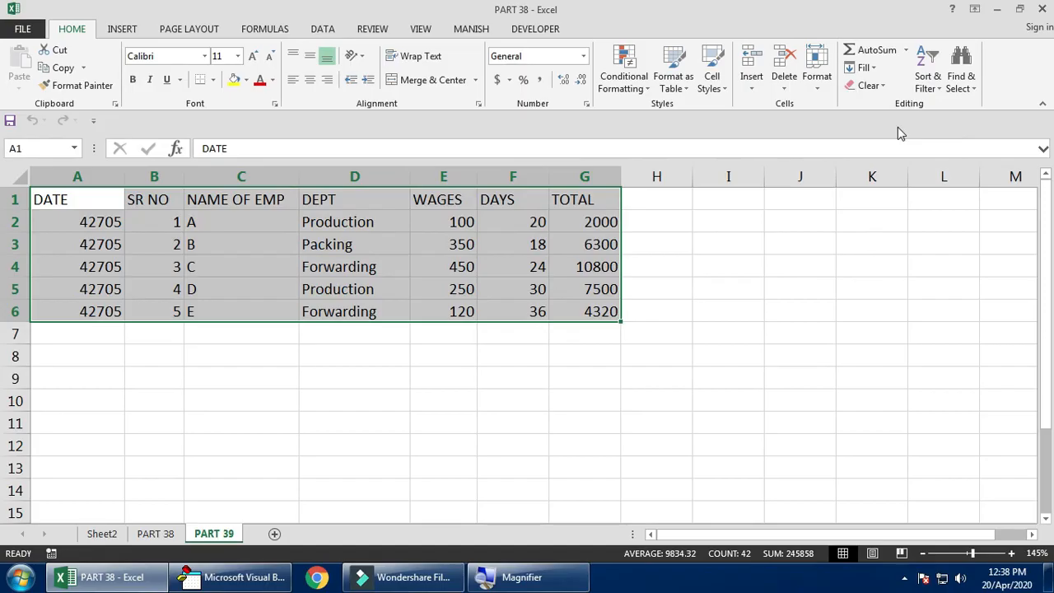
left_click(869, 85)
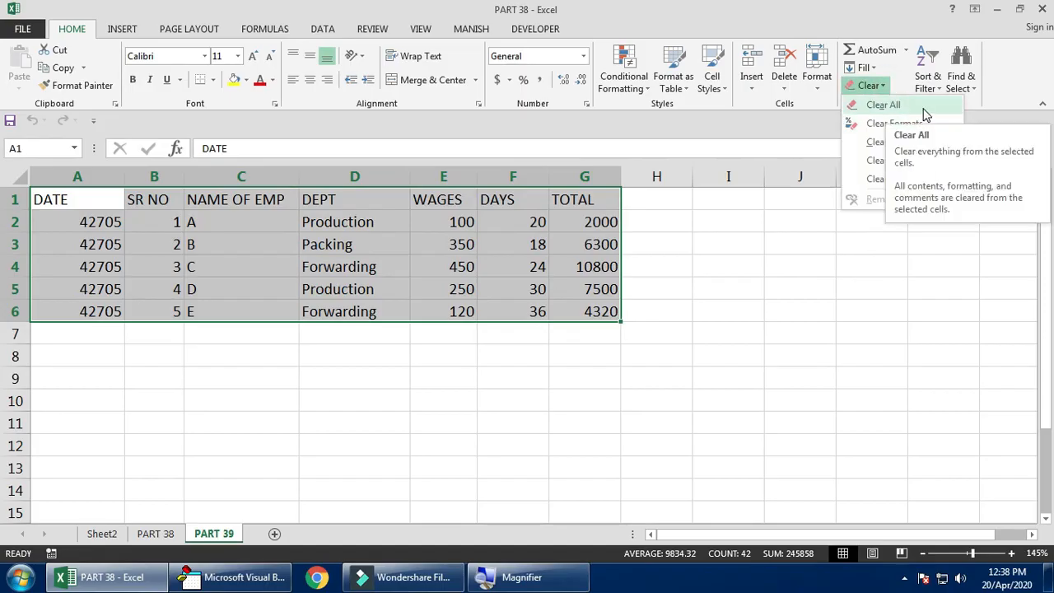
left_click(906, 51)
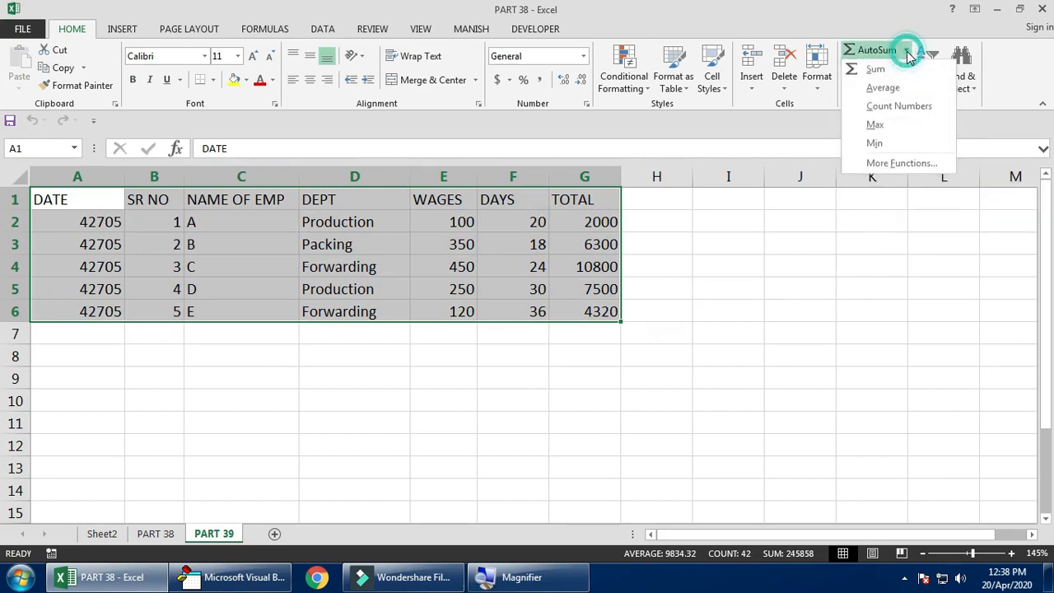
left_click(896, 107)
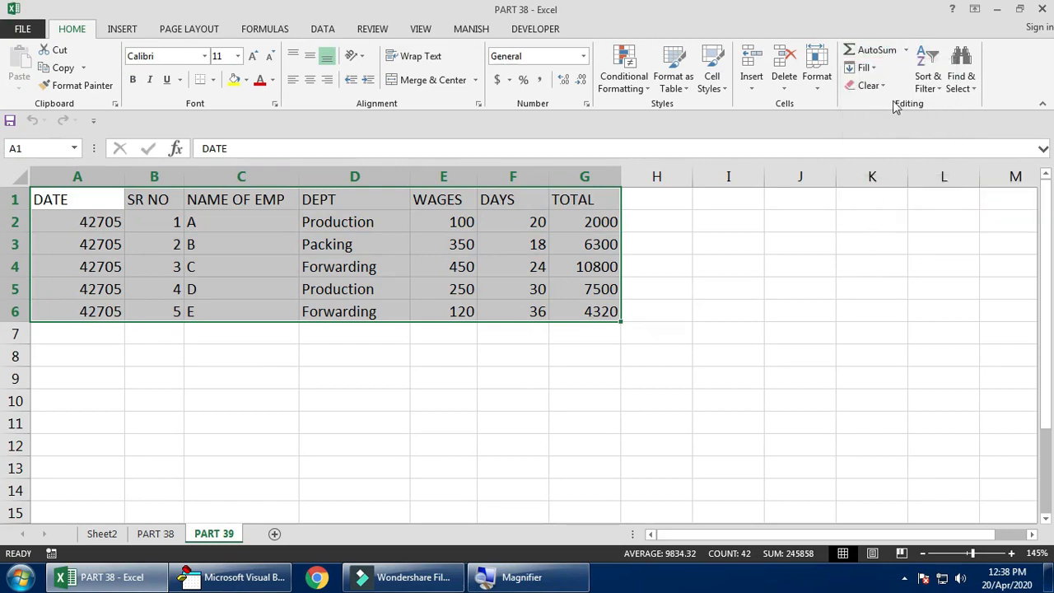
left_click(875, 70)
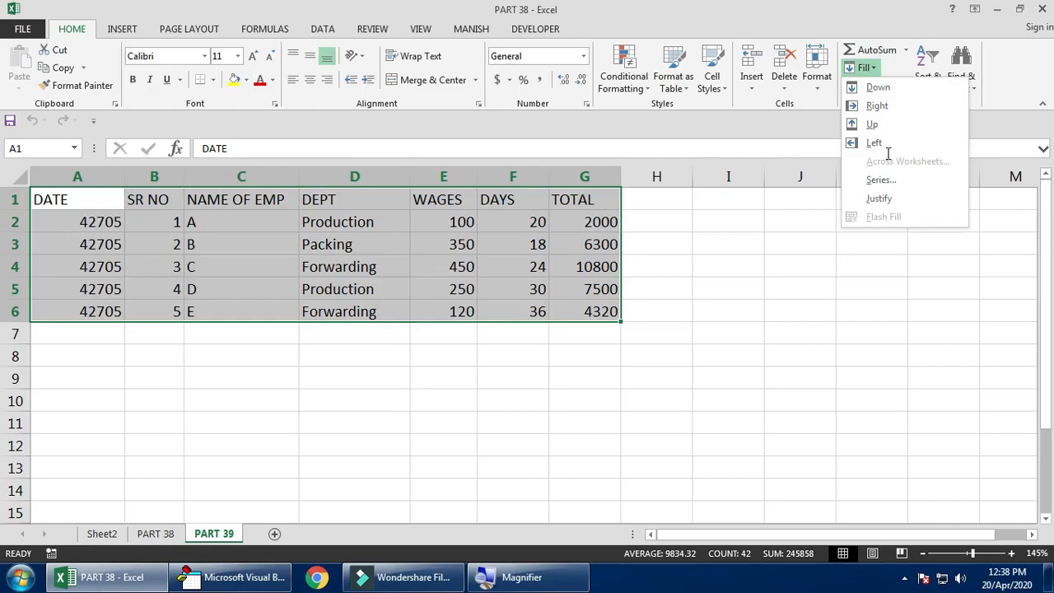
key("Escape")
left_click(870, 86)
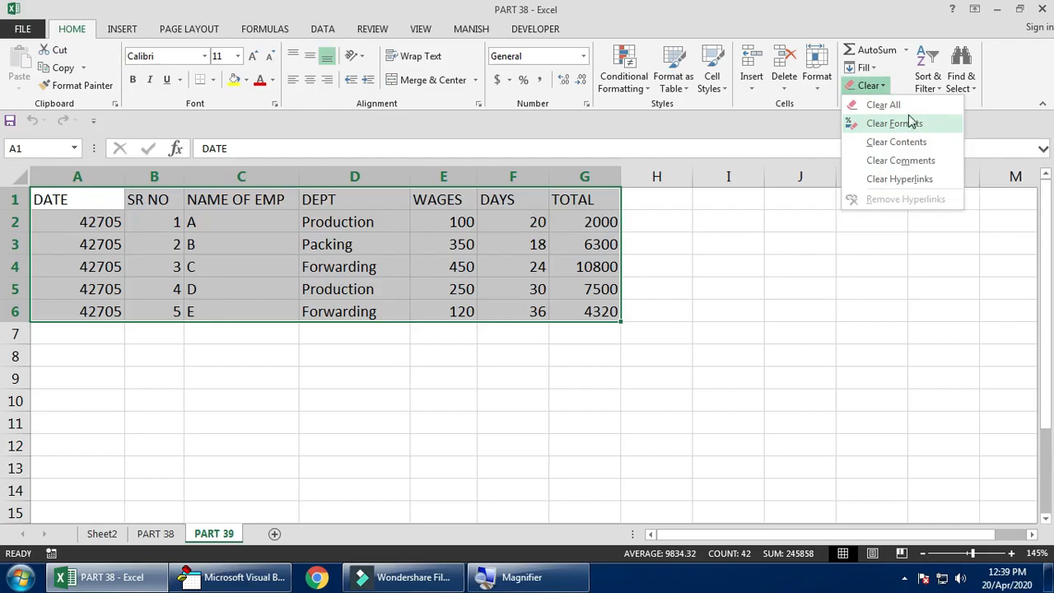
left_click(533, 243)
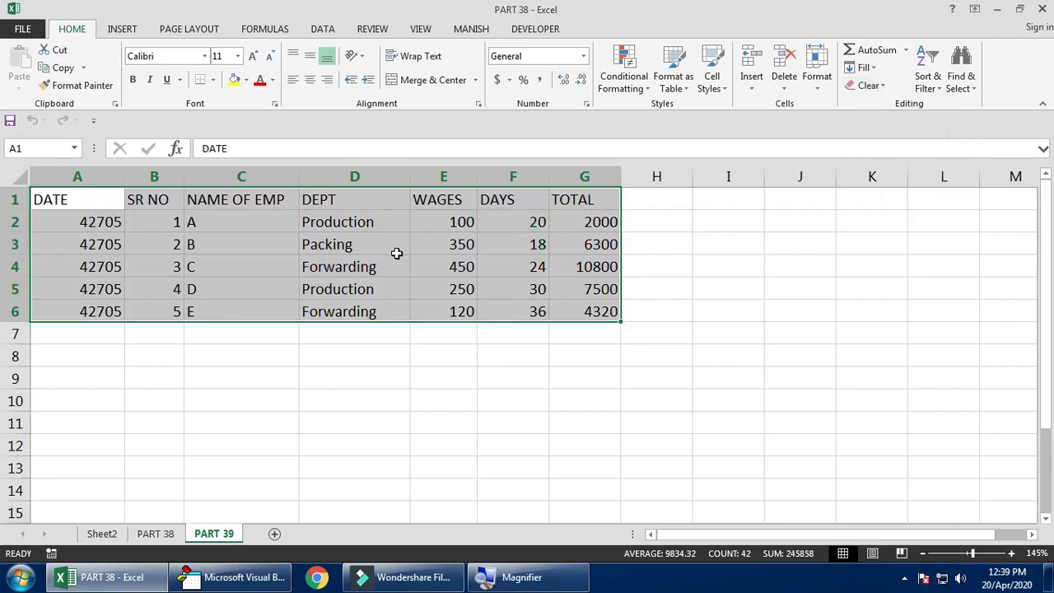
- Fill the wages data in A1:G6 with yellow
left_click(263, 280)
left_click_drag(82, 202, 577, 311)
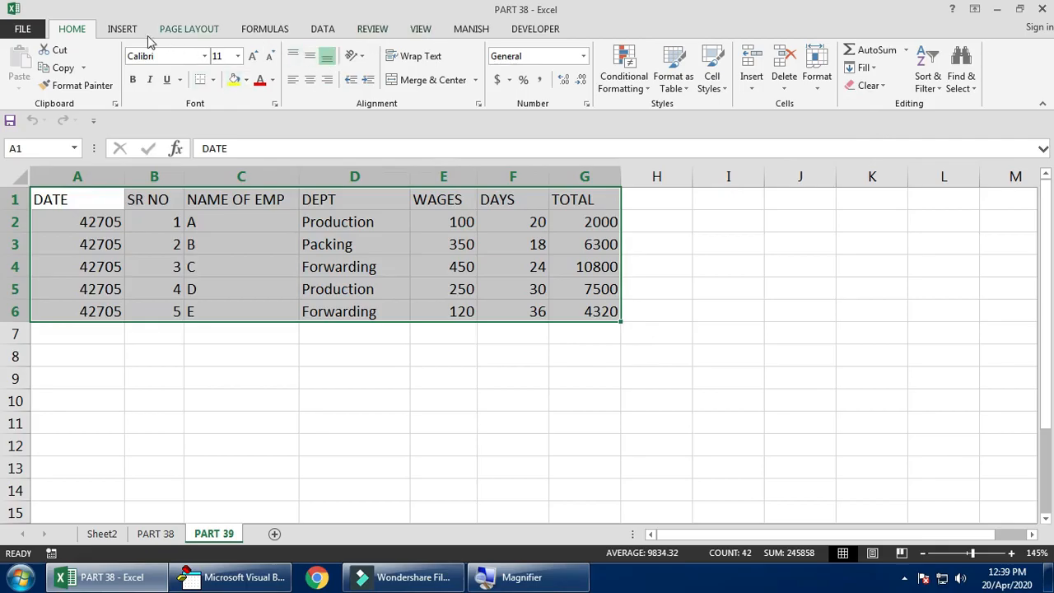
left_click(235, 79)
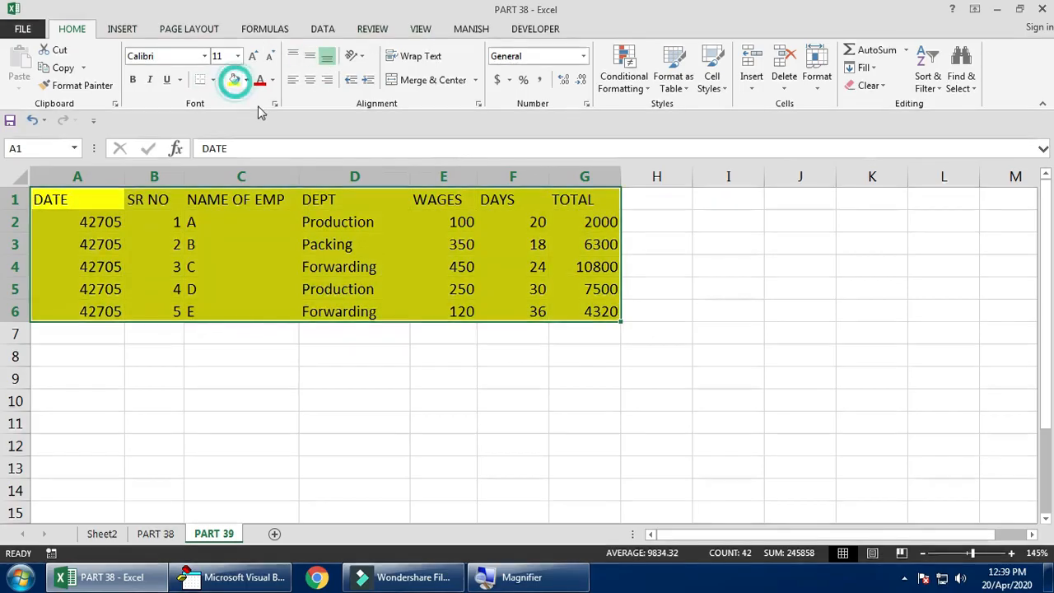
- Try Clear All and Clear Formats on the yellow wages range A1:G6
left_click(870, 84)
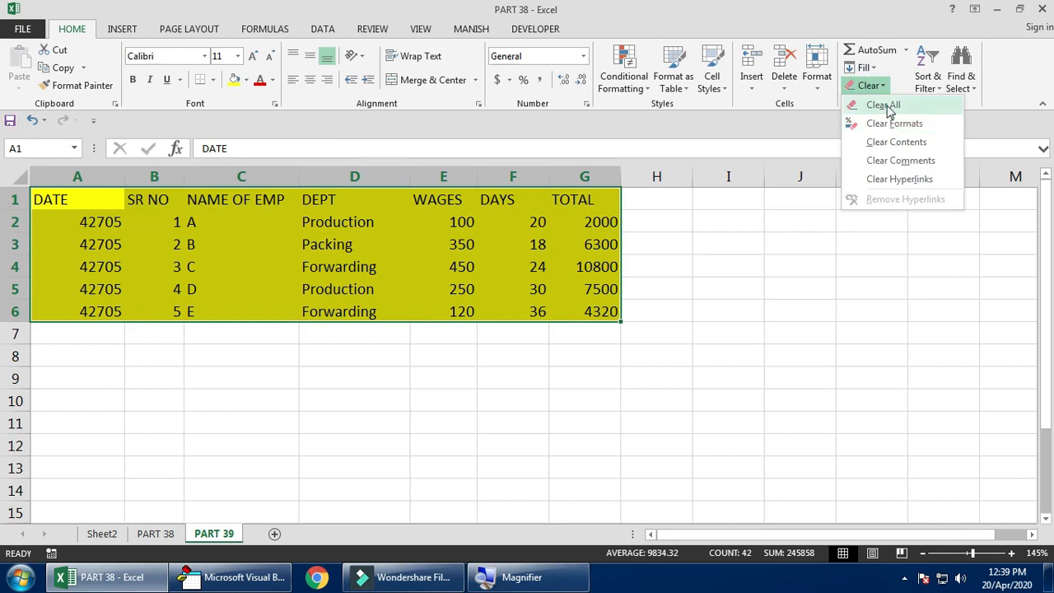
left_click(885, 105)
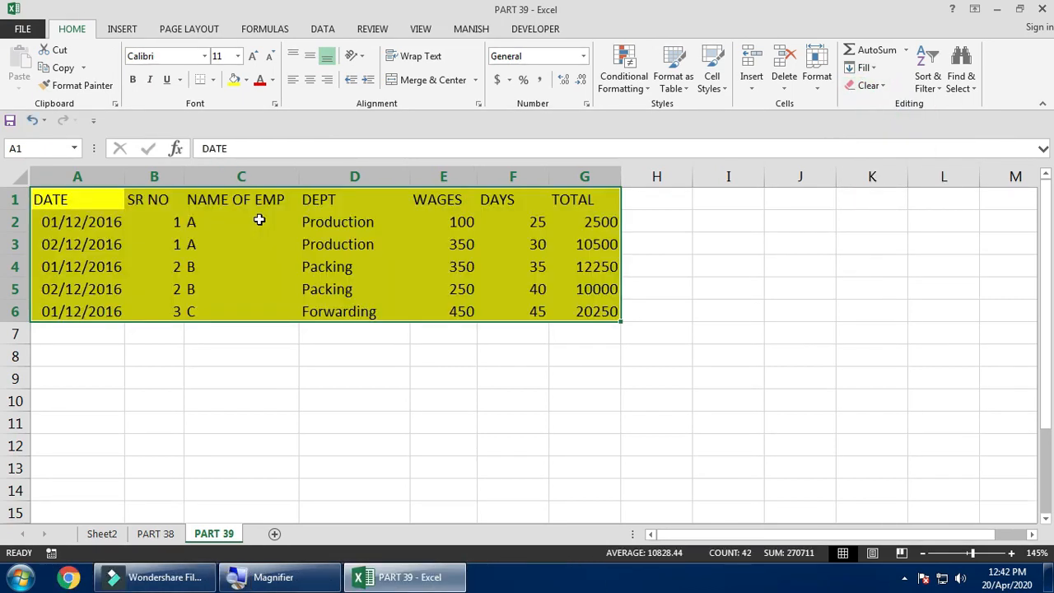
left_click(871, 86)
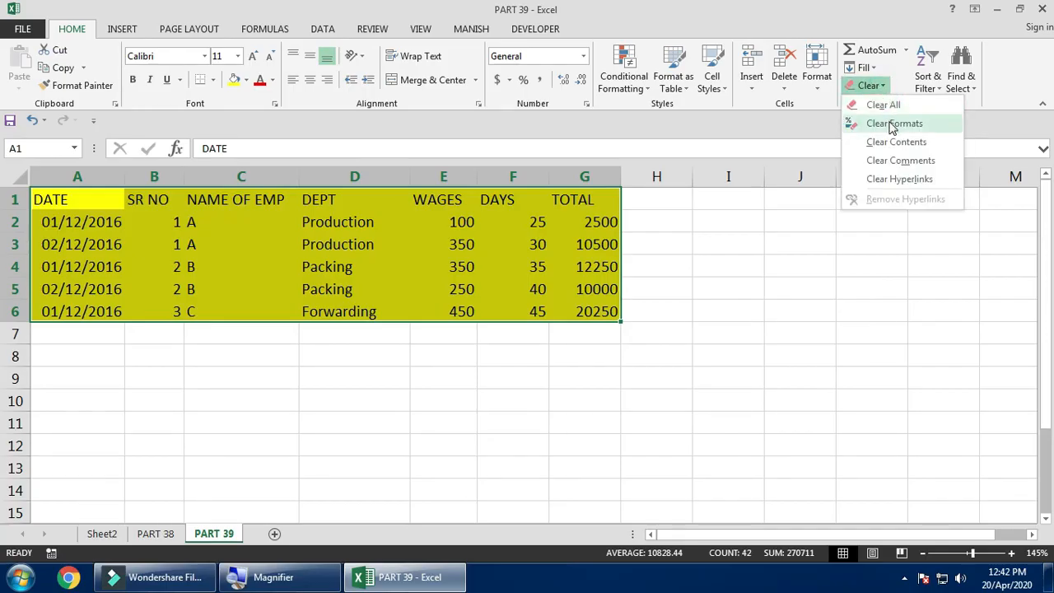
left_click(894, 123)
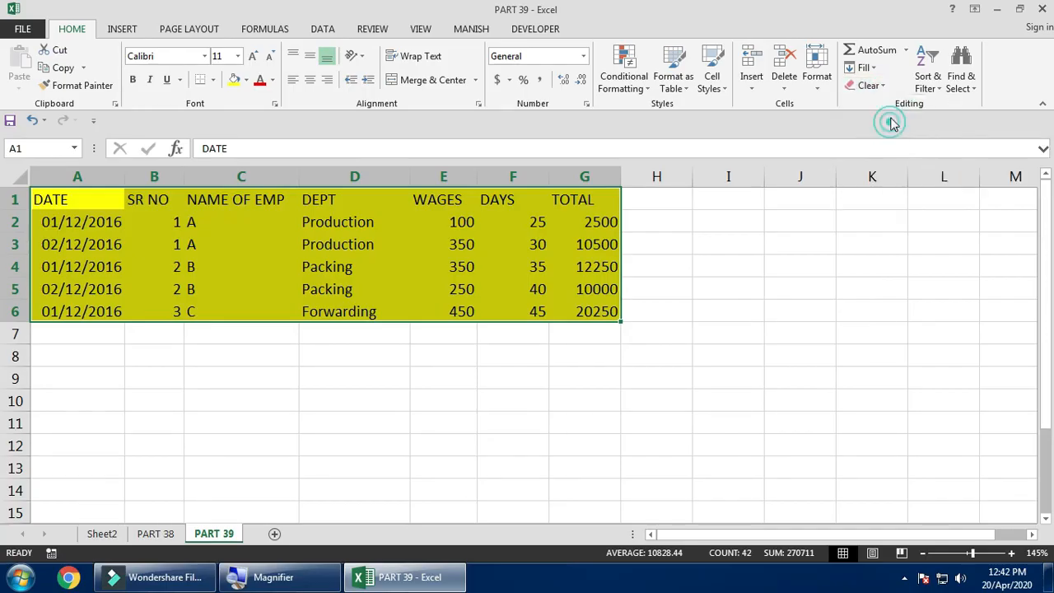
- Clear everything, both contents and formatting, from A1:G6 and undo the clearing
left_click(870, 86)
left_click(883, 105)
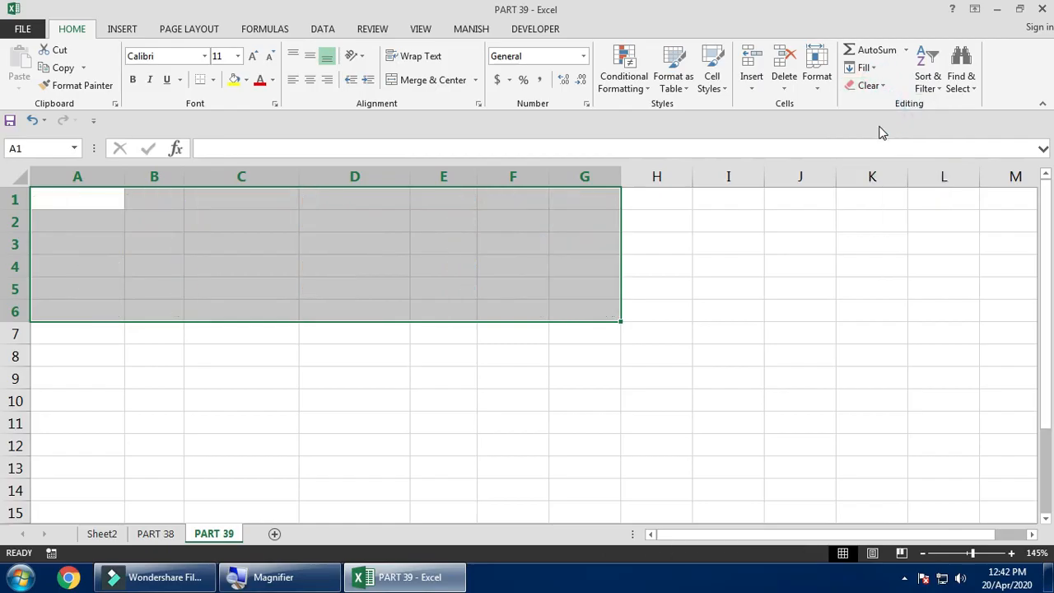
key("ctrl+z")
key("ctrl+z")
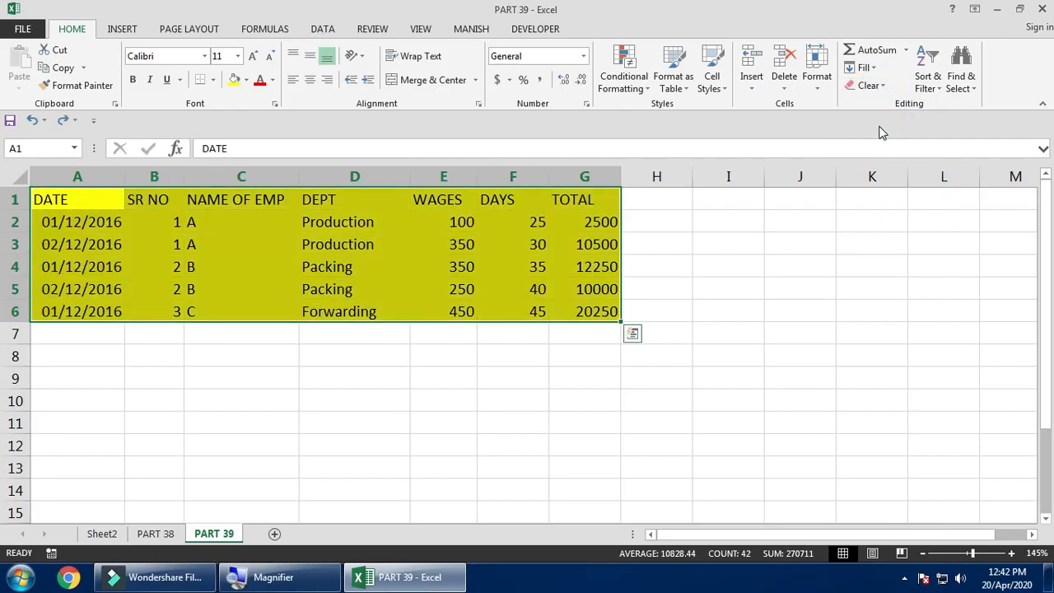
- Clear only the contents of A1:G6 and undo it
left_click(869, 85)
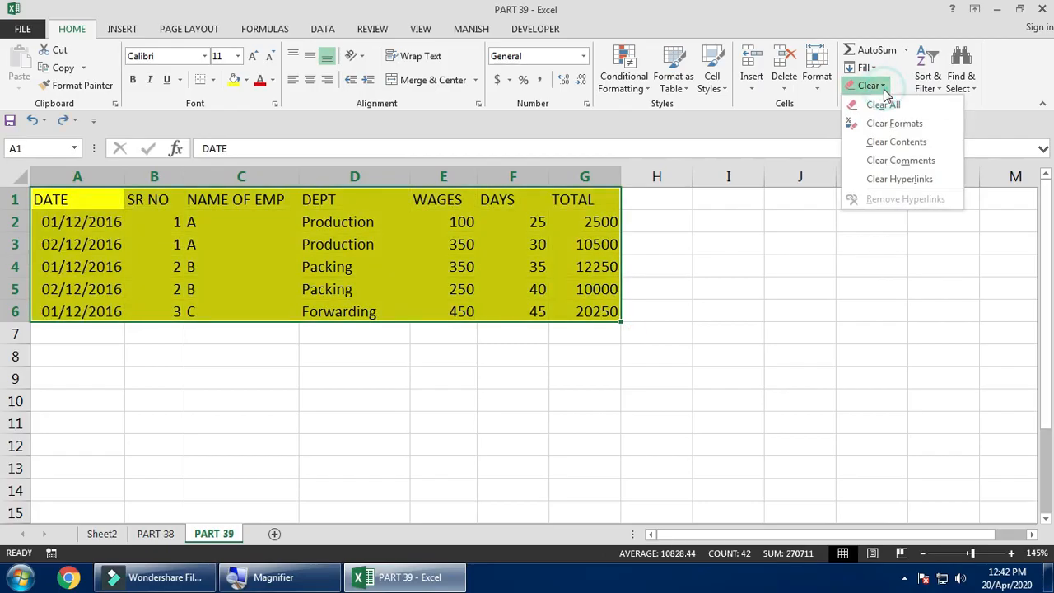
left_click(894, 143)
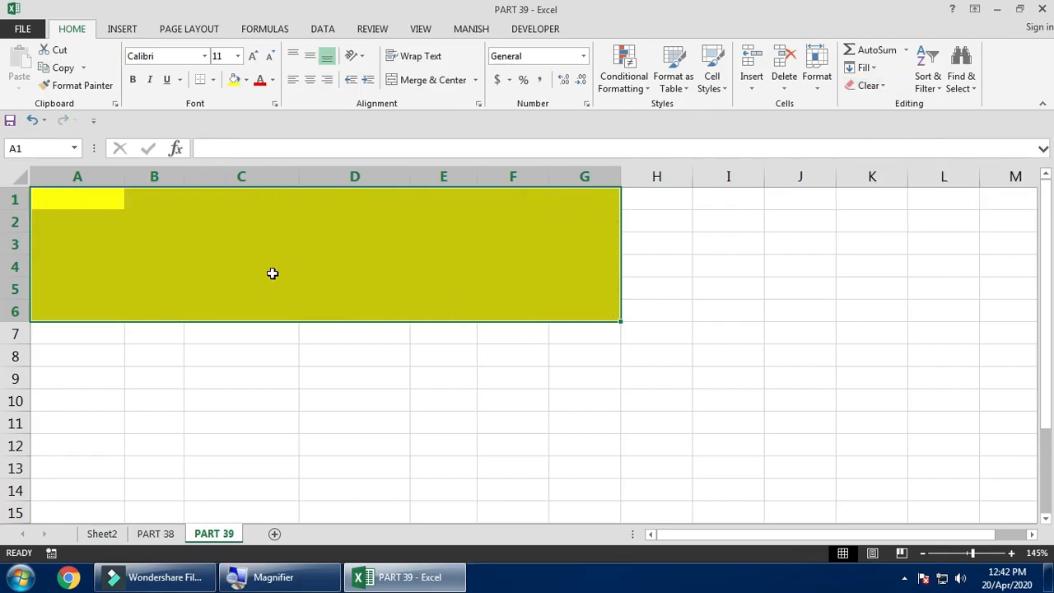
key("ctrl+z")
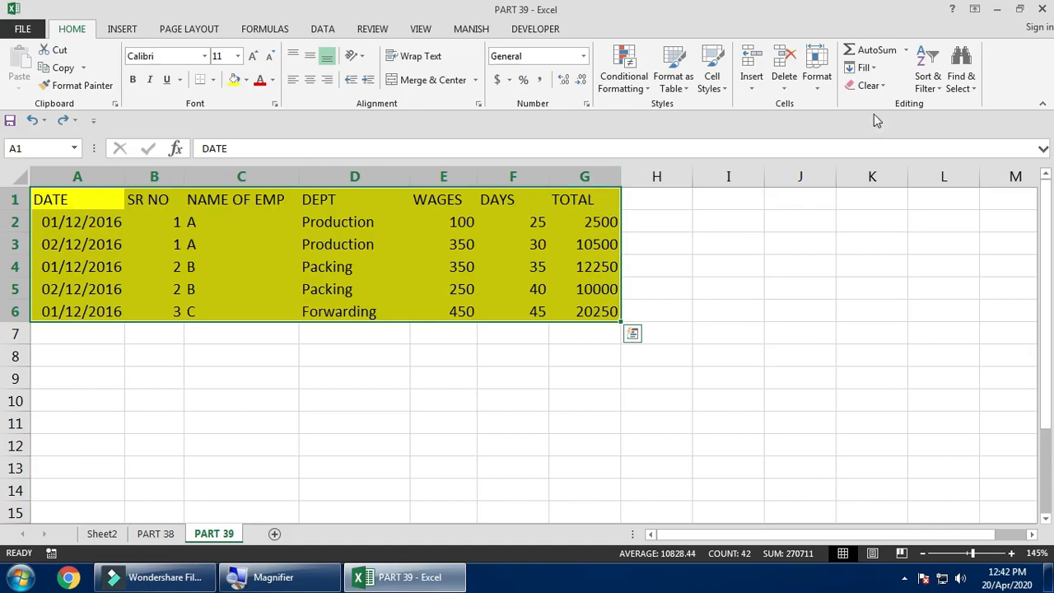
- Add a new comment to cell D2, the first Production entry under DEPT, and leave its text unedited
left_click(868, 85)
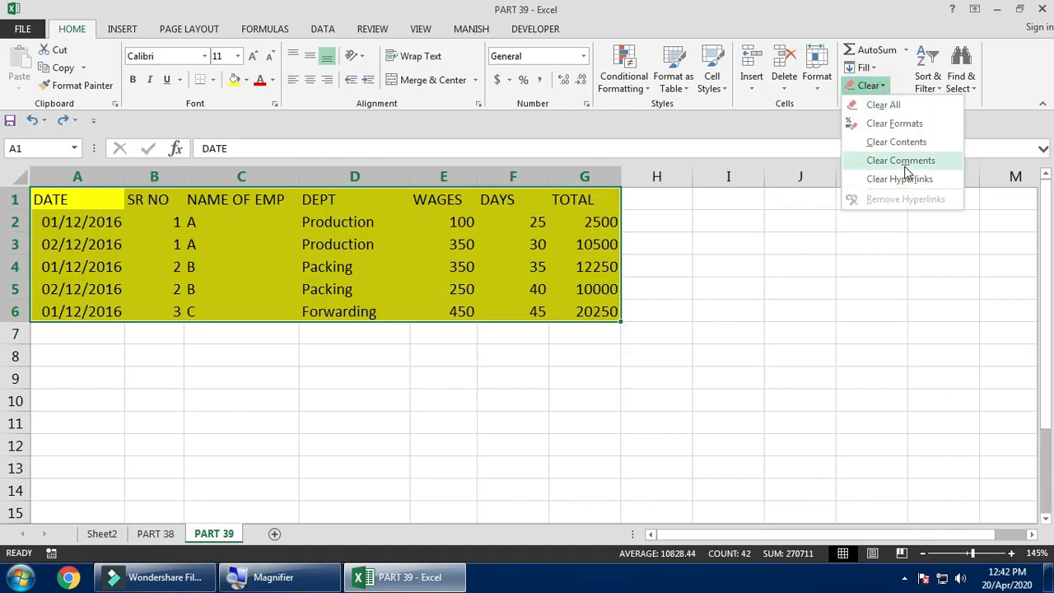
left_click(357, 238)
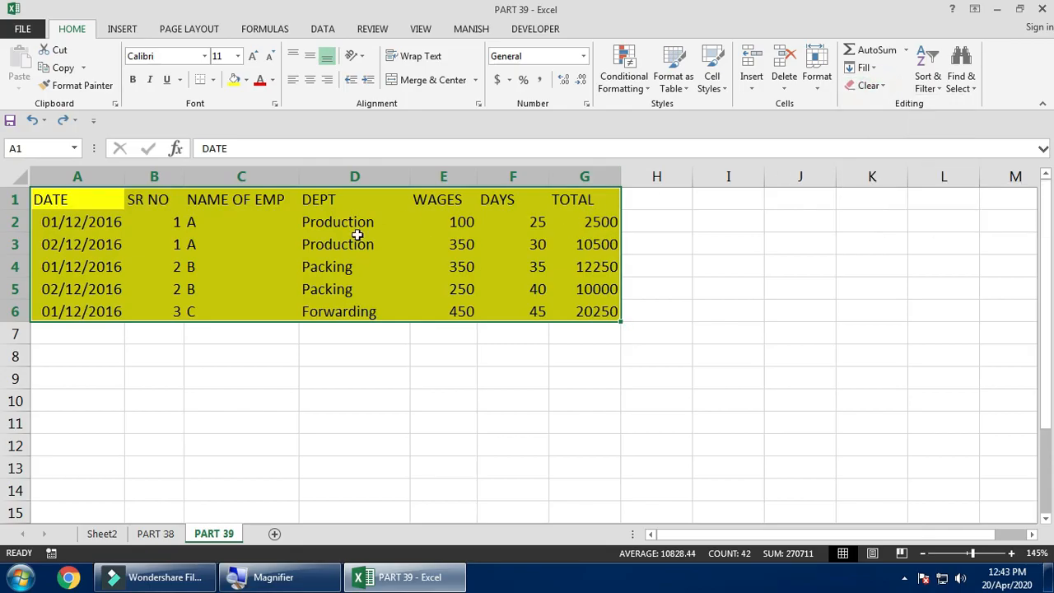
left_click(350, 223)
left_click(124, 29)
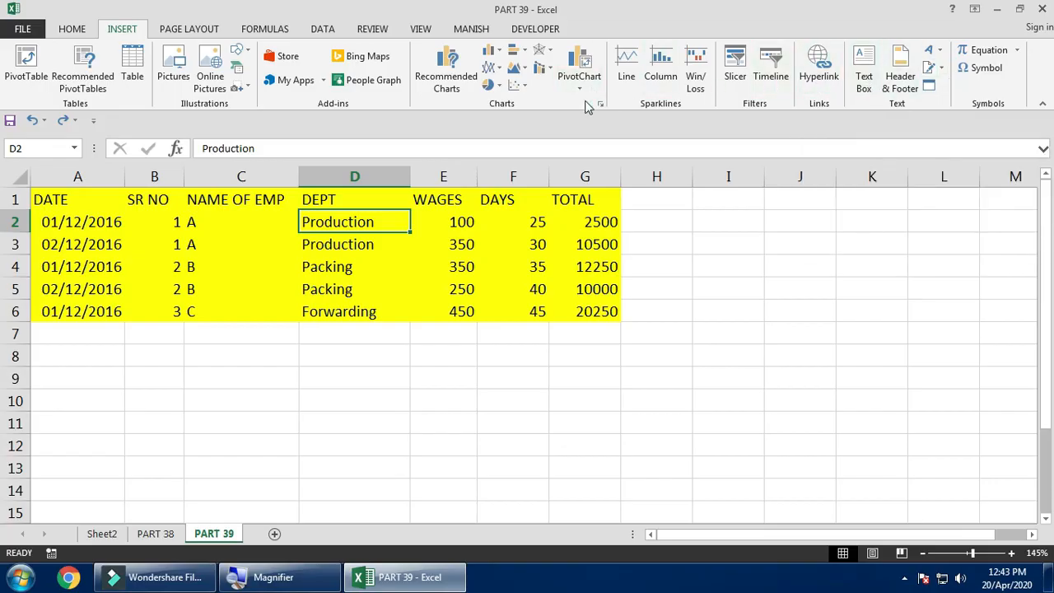
left_click(370, 29)
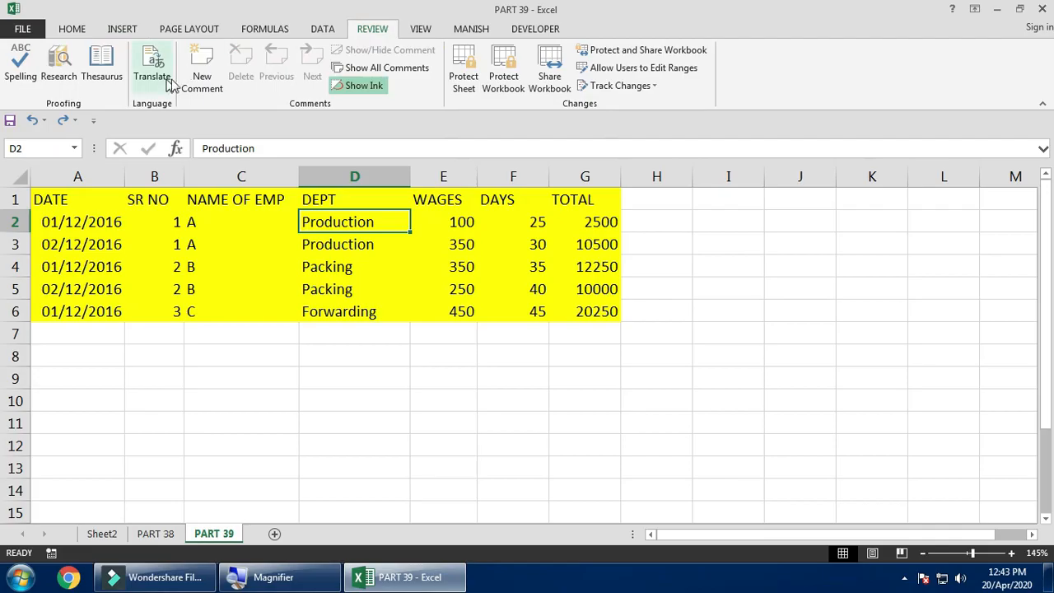
left_click(204, 78)
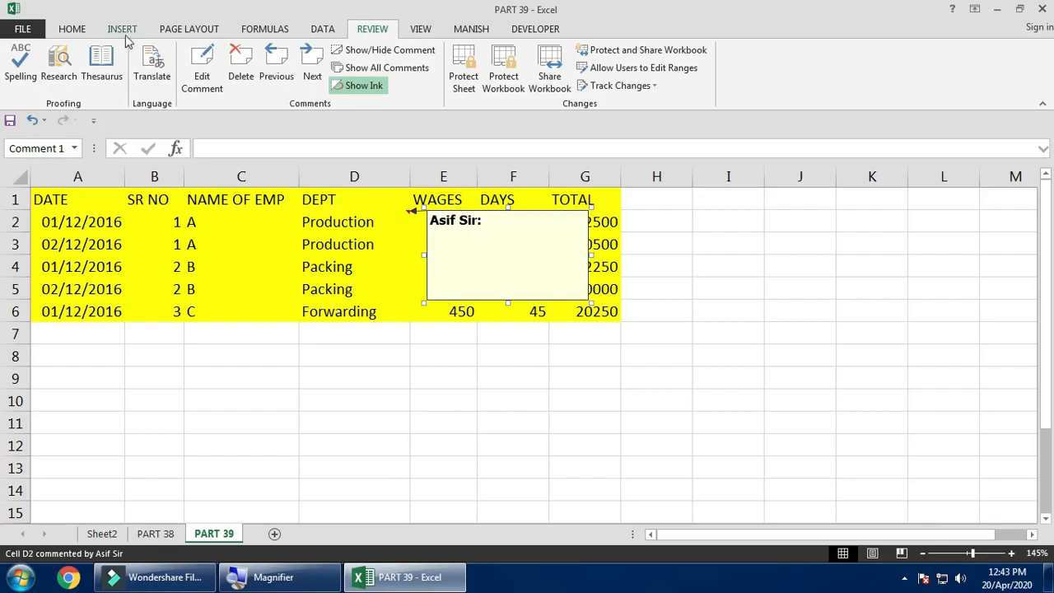
left_click(364, 227)
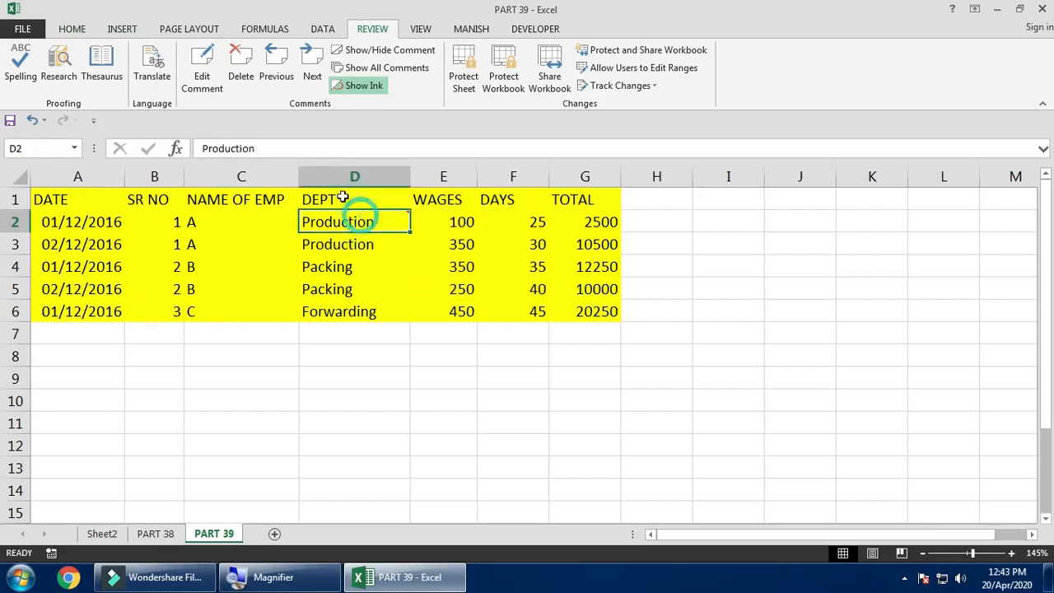
- Clear the comment from cell D2 while keeping its Production entry and formatting
left_click(72, 30)
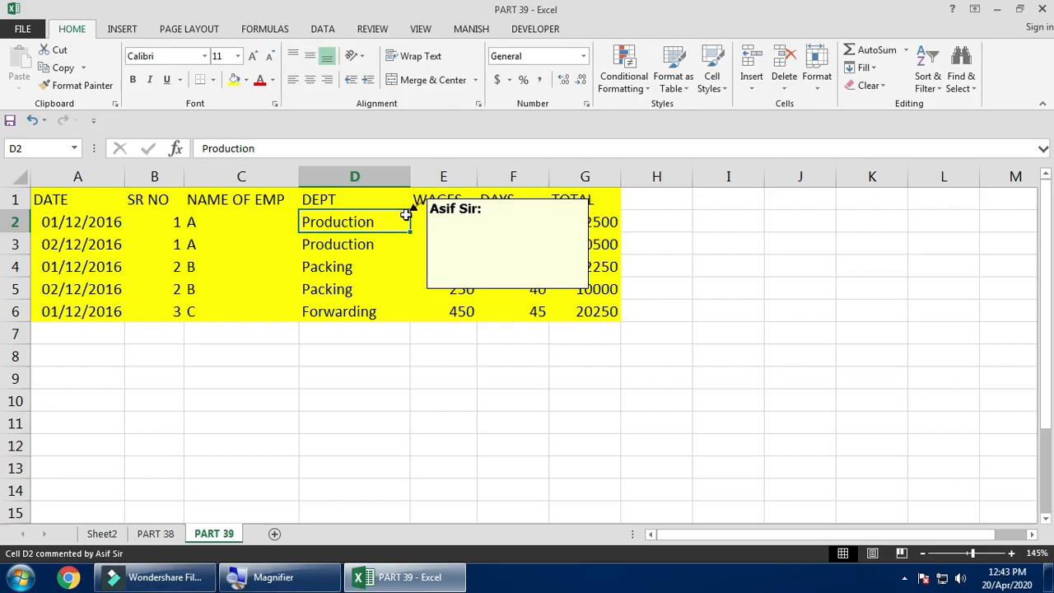
mouse_move(377, 220)
left_click(875, 85)
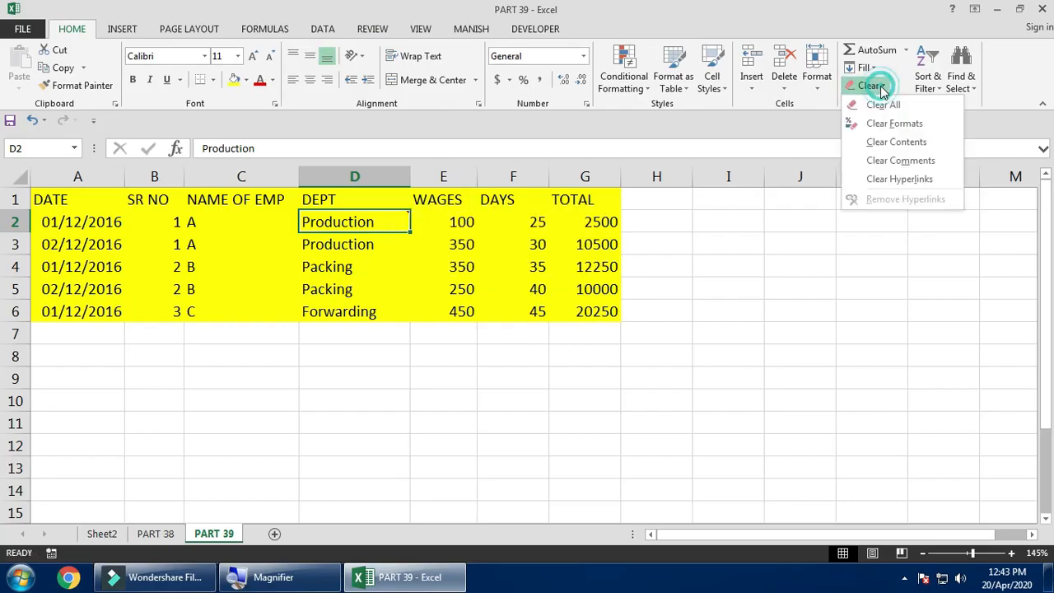
left_click(900, 159)
left_click(351, 286)
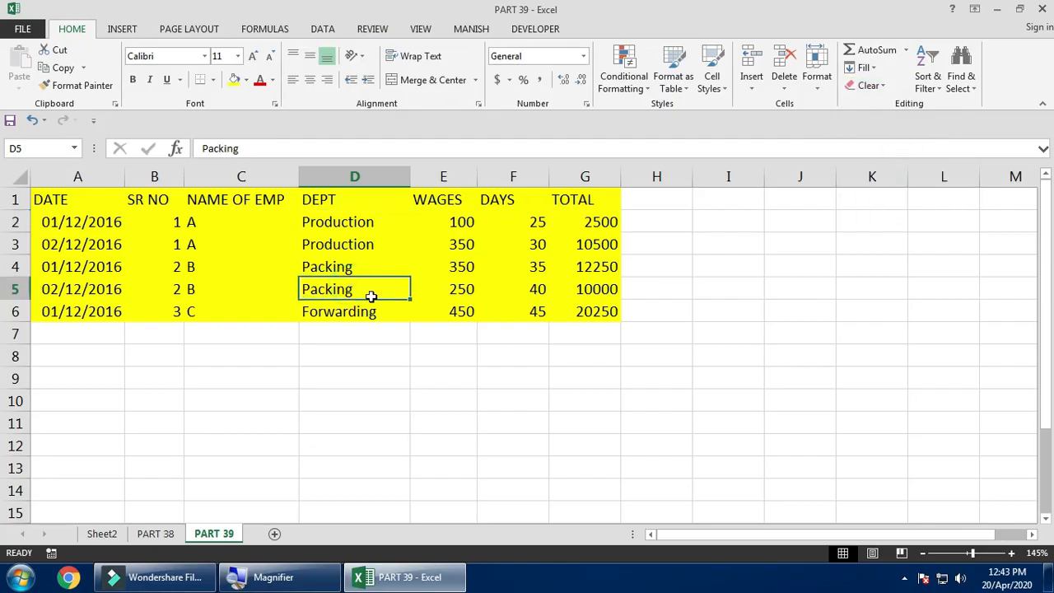
left_click(337, 375)
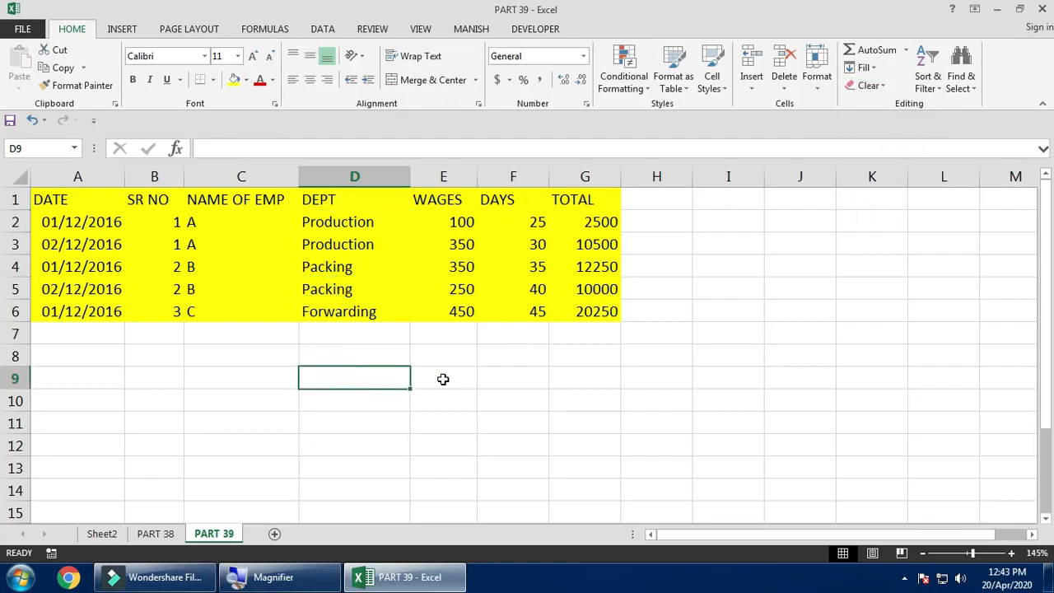
type("WWW.GOOGLE.COM")
key("Return")
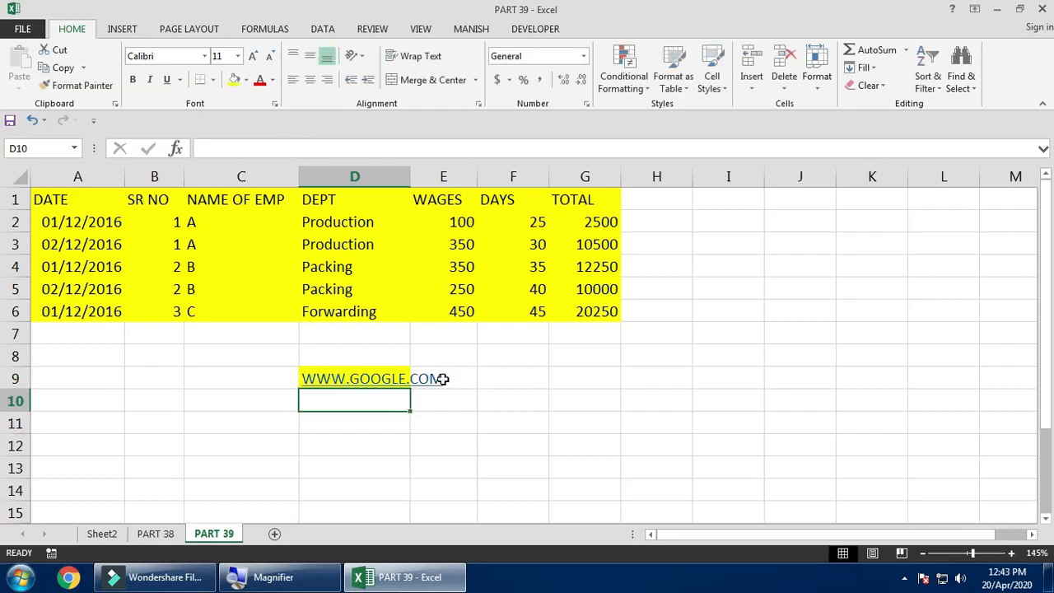
left_click_drag(410, 176, 483, 176)
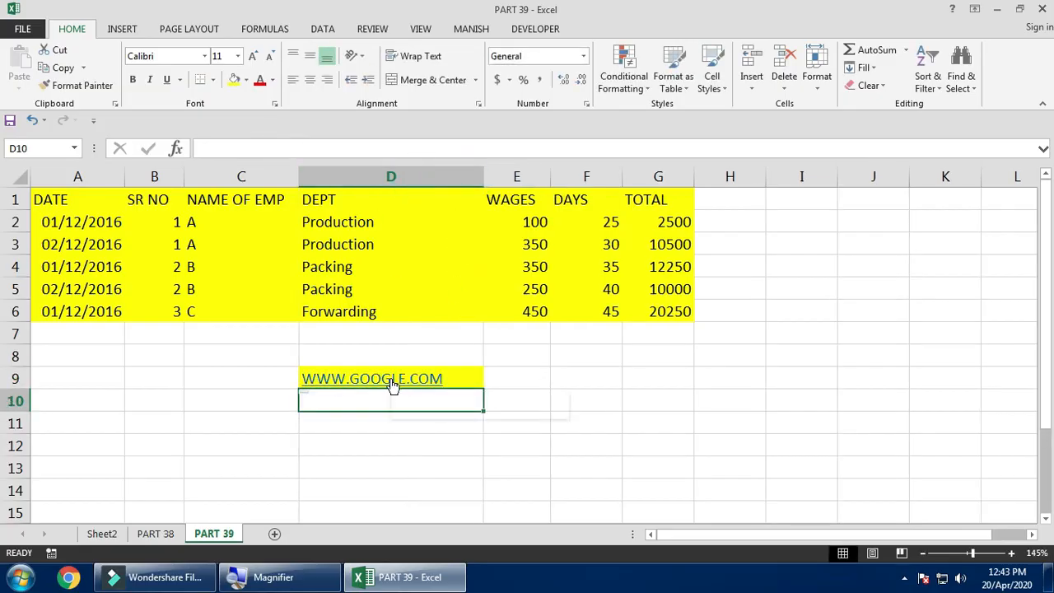
- Remove the hyperlink from the web address in cell D9, keeping its text
left_click(463, 375)
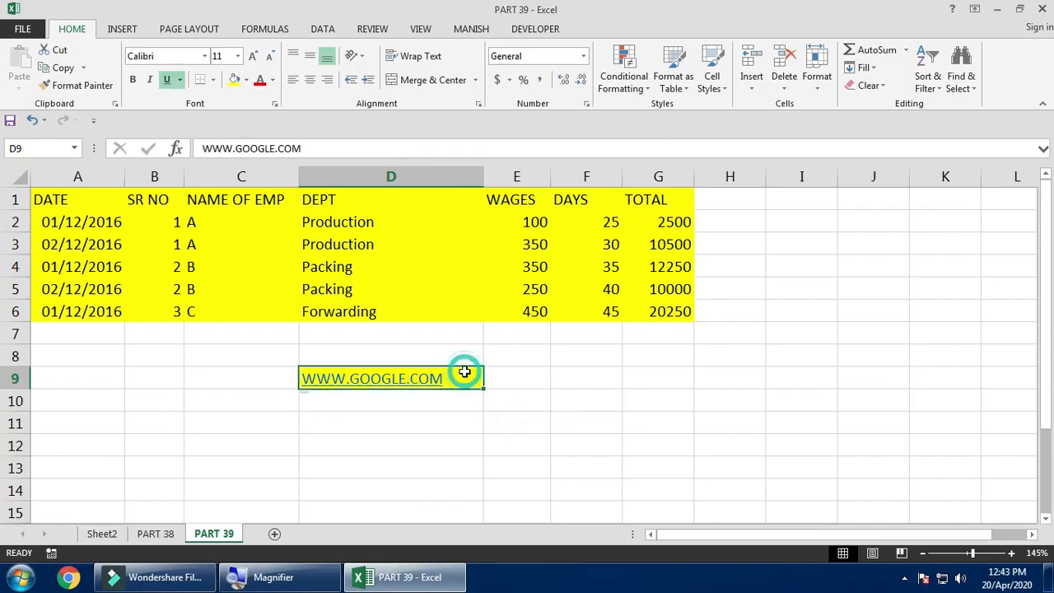
left_click(869, 85)
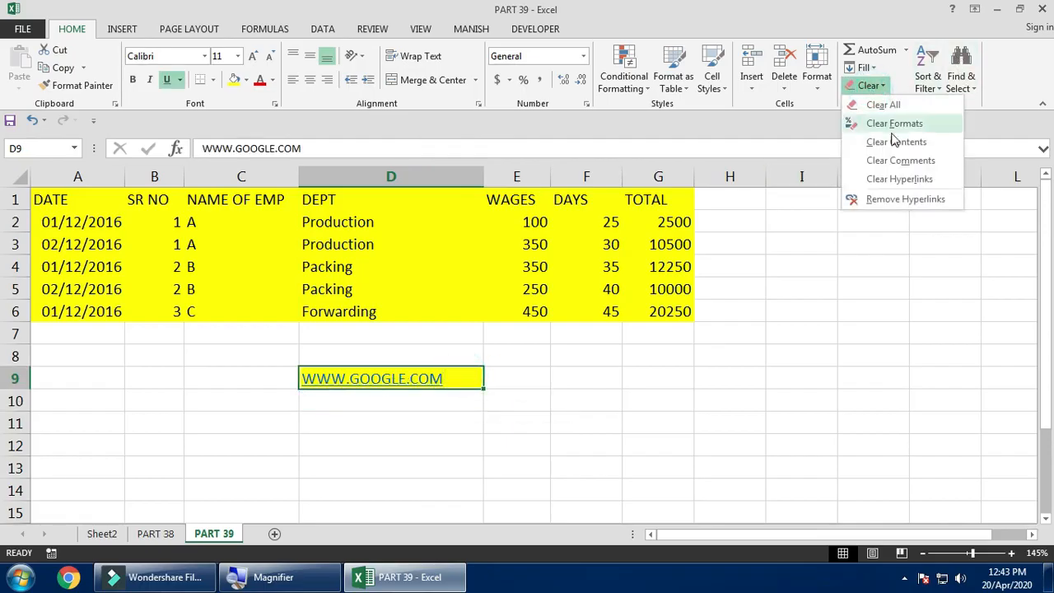
left_click(896, 200)
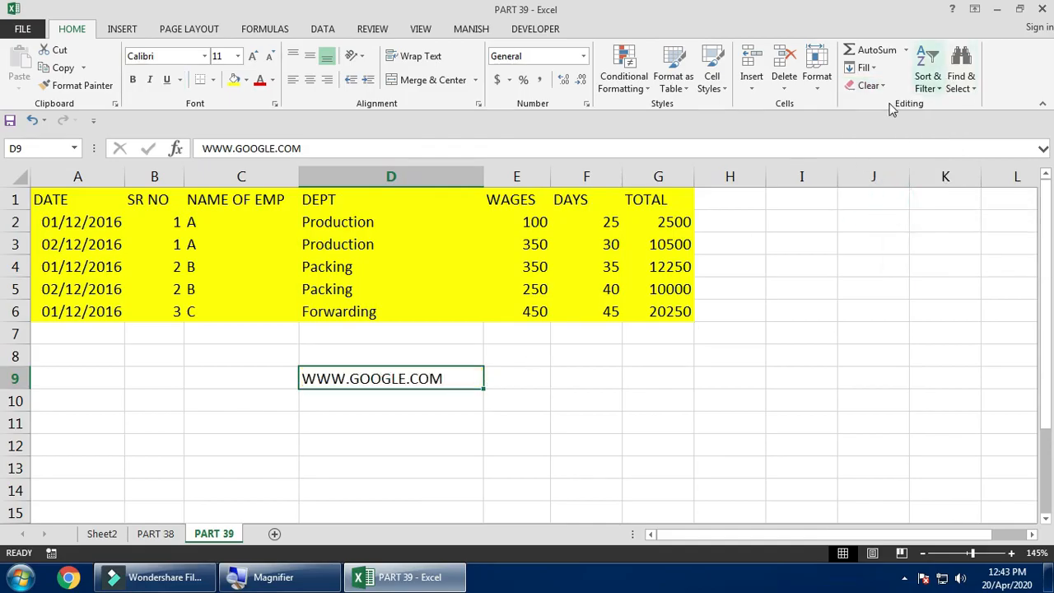
- Enter 1 in the empty cell I4 as the starting value for filling
left_click(864, 68)
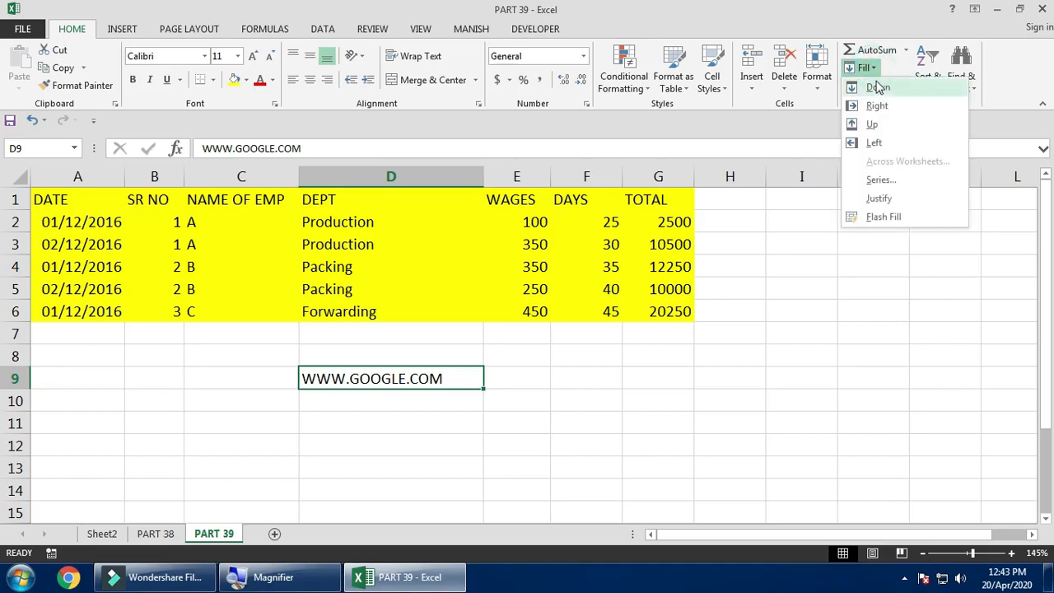
left_click(798, 264)
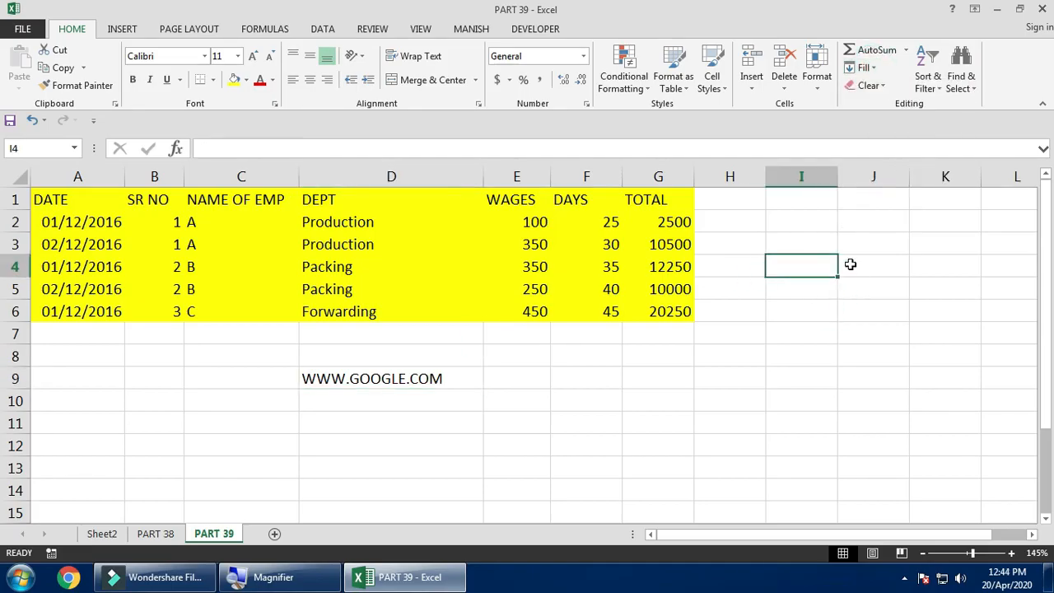
type("1")
key("Return")
type("2")
key("Return")
left_click_drag(825, 264, 803, 453)
left_click(867, 68)
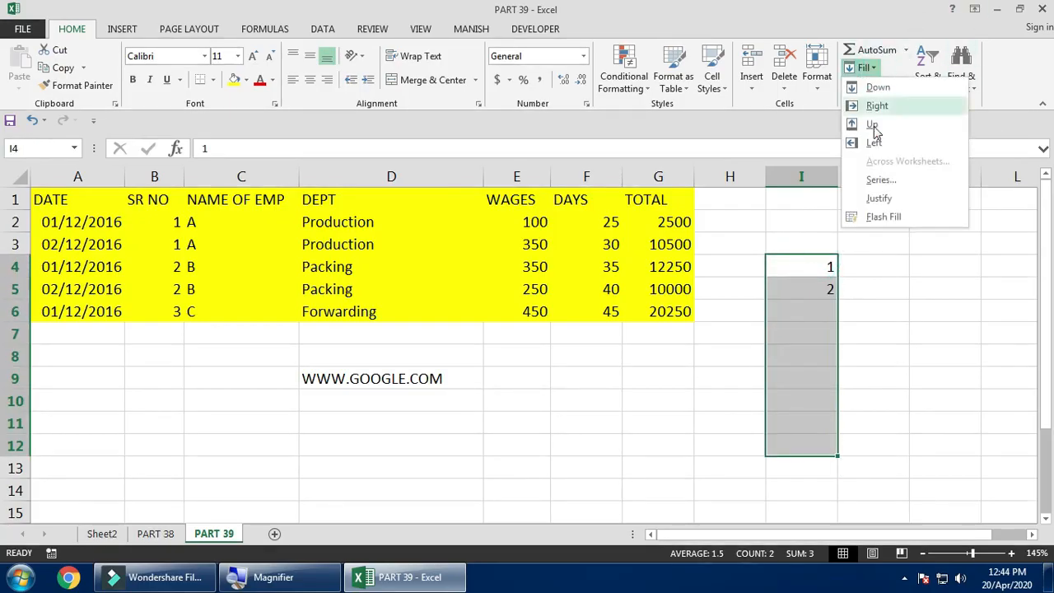
left_click(797, 322)
left_click(804, 287)
- Fill the 1 from I4 down through I11 and right through K4
left_click_drag(813, 265, 799, 424)
left_click(869, 69)
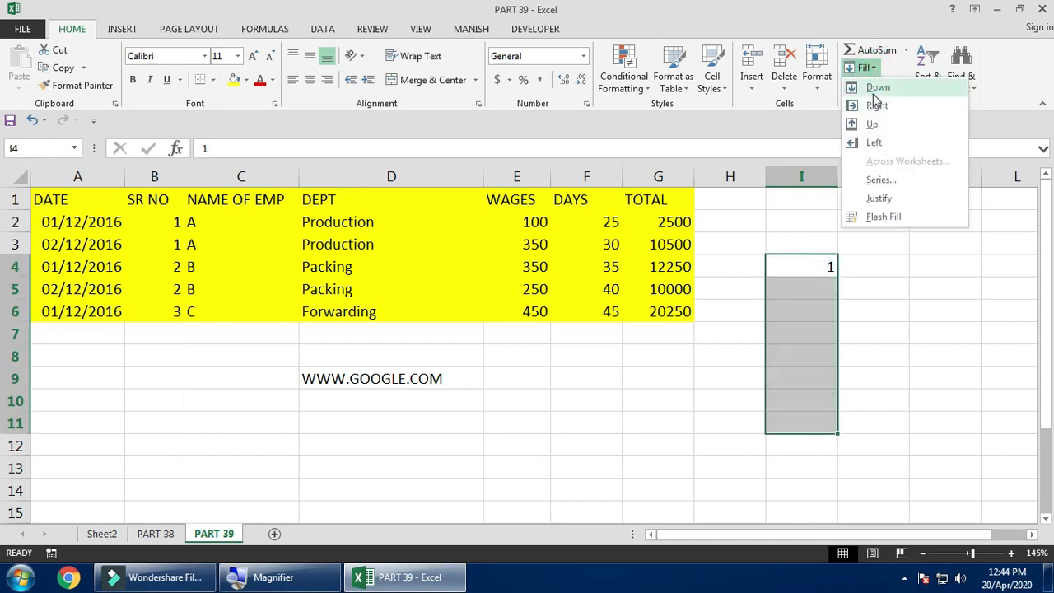
left_click(874, 86)
left_click_drag(811, 261, 947, 267)
left_click(864, 67)
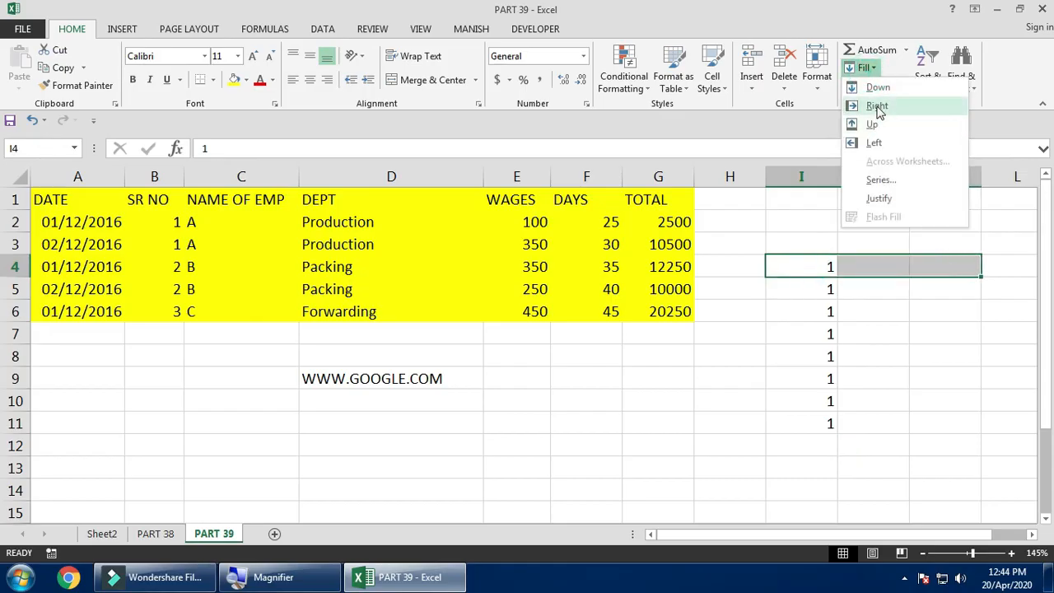
left_click(873, 104)
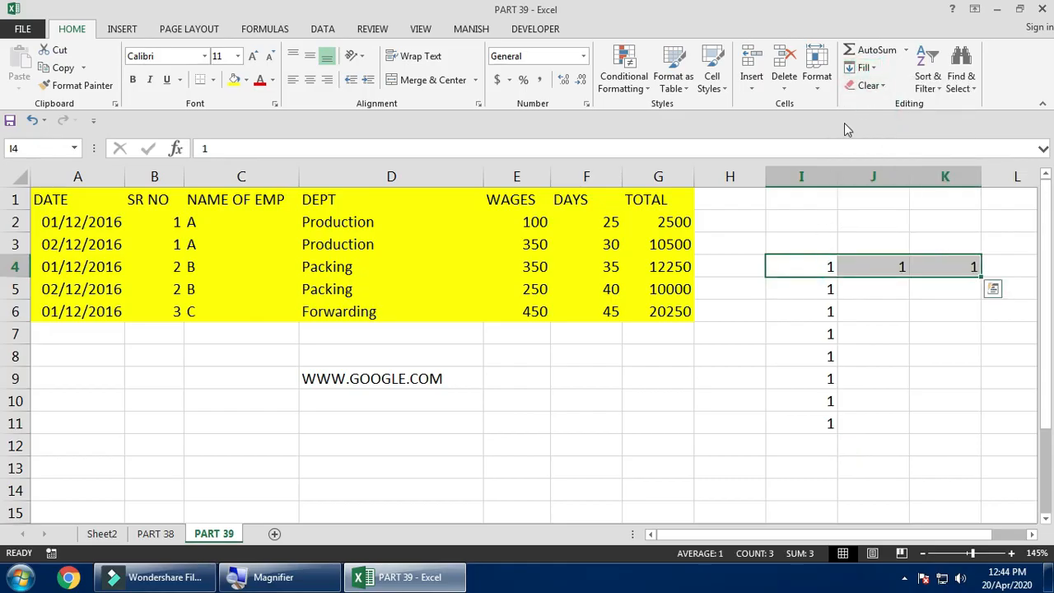
- Fill the 1 from I4 up through I1 and left into H4
left_click(865, 68)
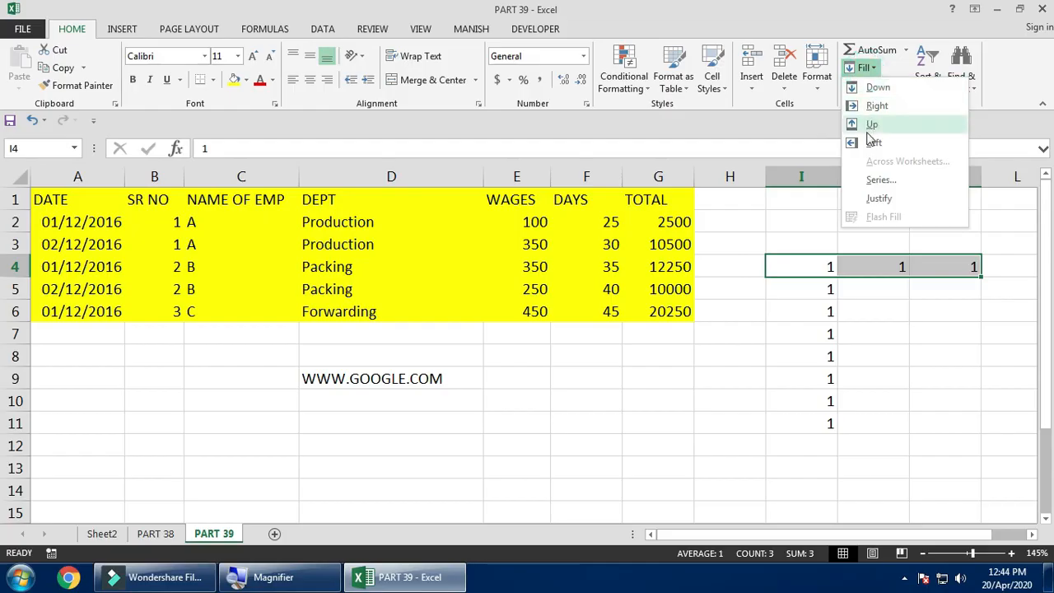
left_click(824, 268)
left_click_drag(812, 264, 804, 190)
left_click(864, 67)
left_click(873, 123)
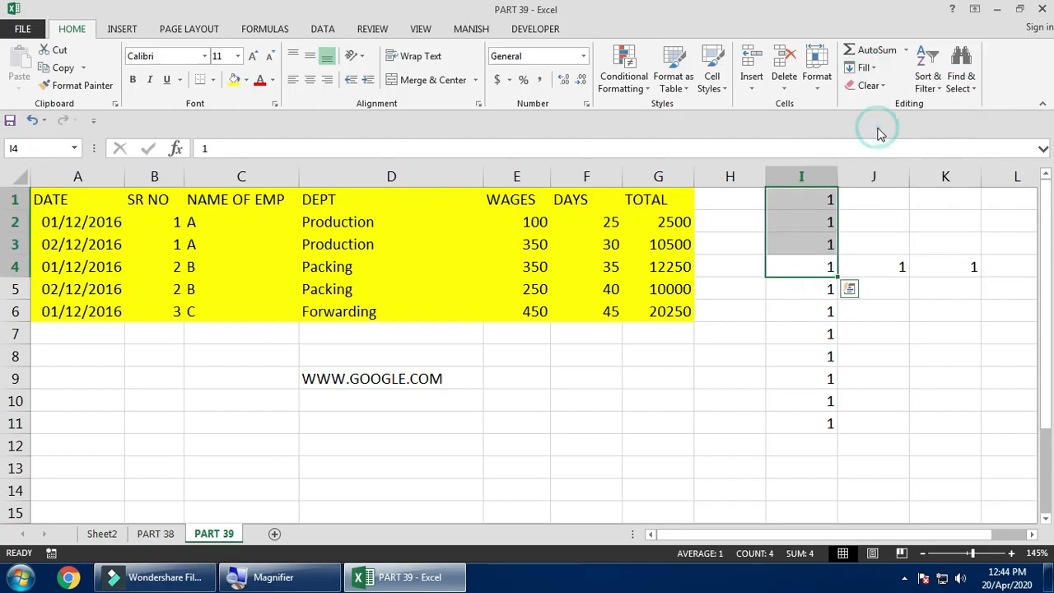
left_click_drag(813, 266, 738, 266)
left_click(869, 69)
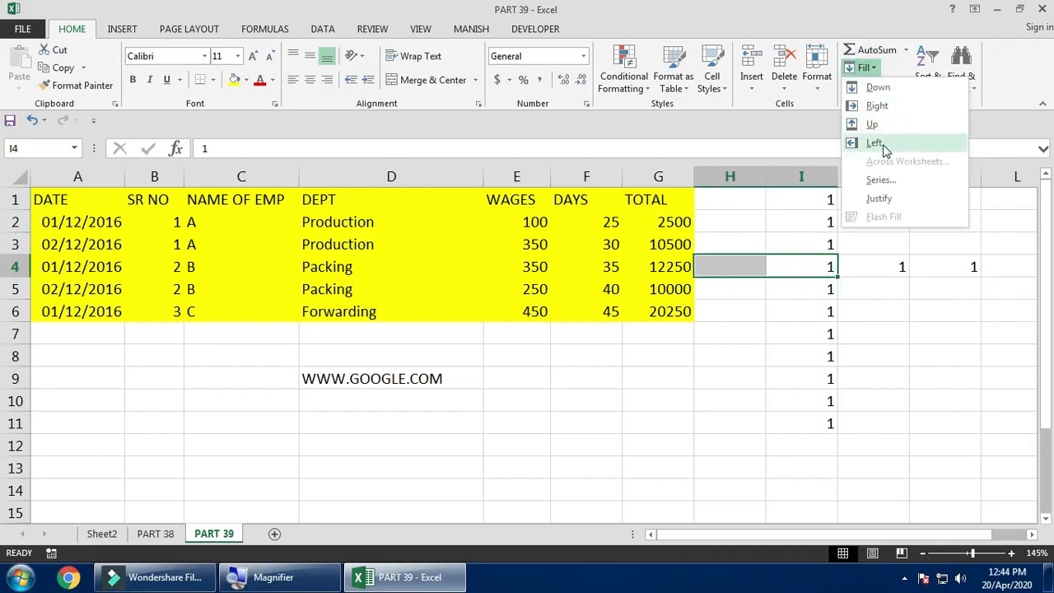
left_click(884, 143)
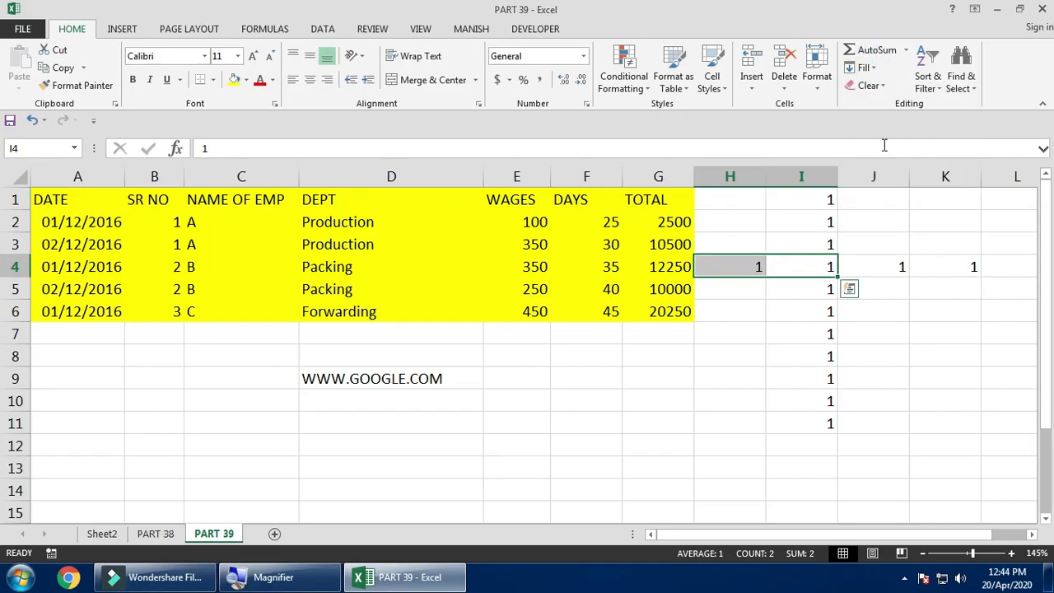
- Fill I4:I11 with a linear series in columns using a step value of 1
left_click(829, 293)
left_click_drag(821, 266, 812, 423)
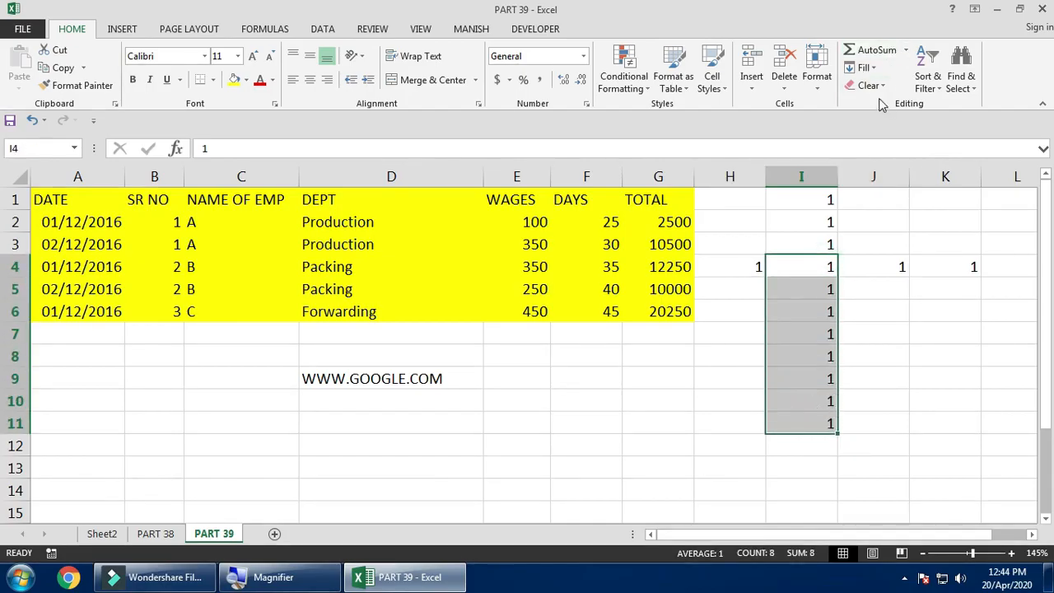
left_click(865, 67)
left_click(881, 181)
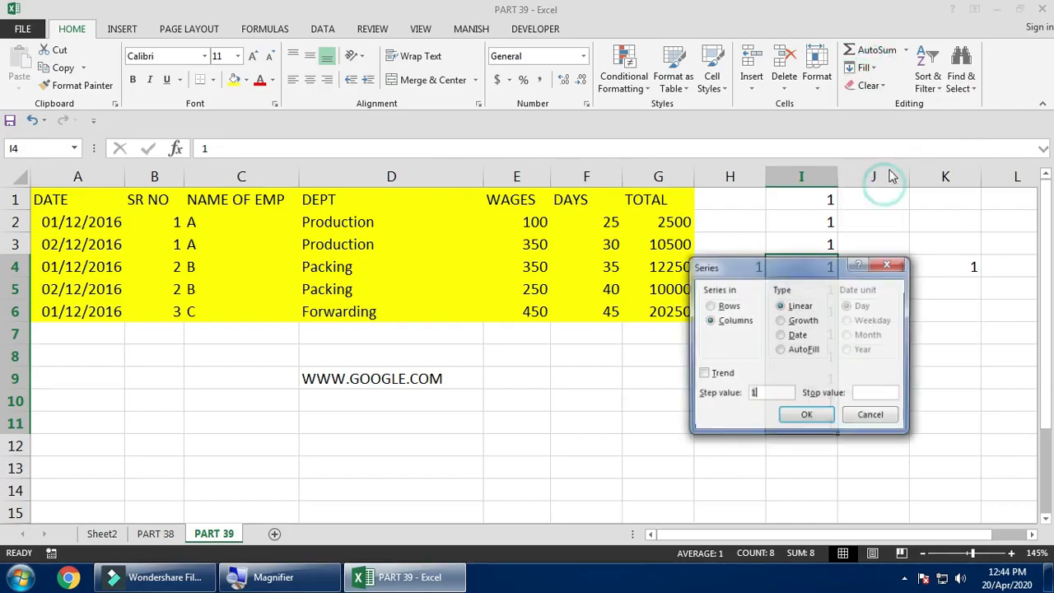
left_click_drag(741, 204, 499, 202)
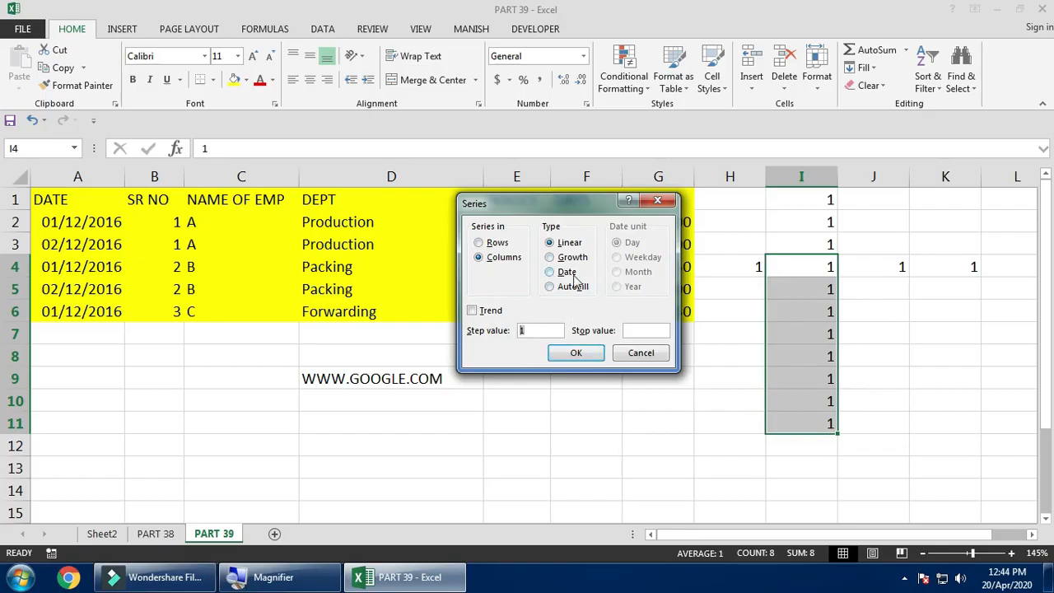
left_click(576, 355)
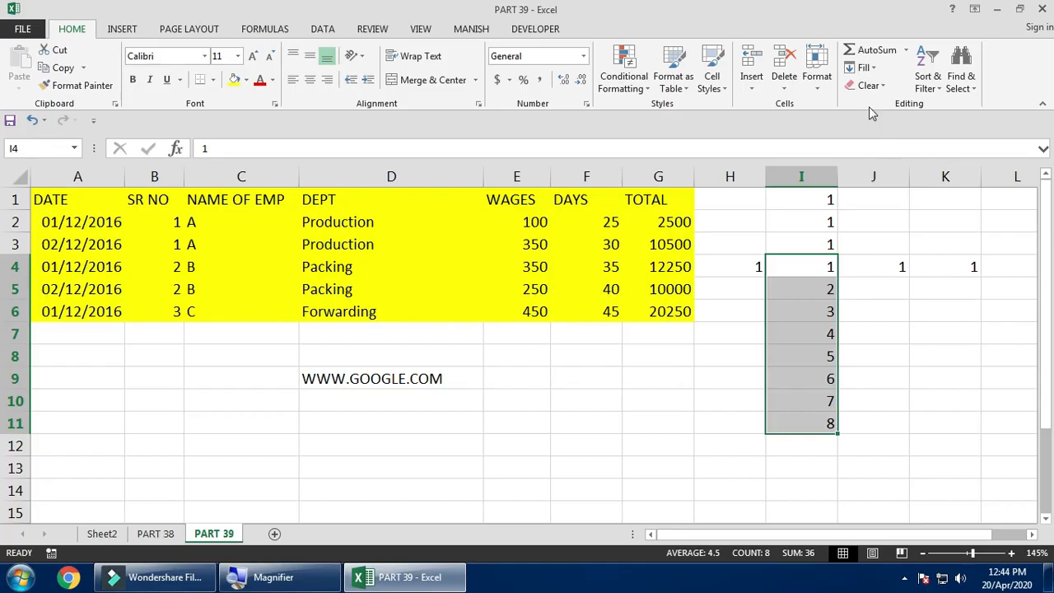
- Examine the description of the Flash Fill option among the fill commands
left_click(865, 68)
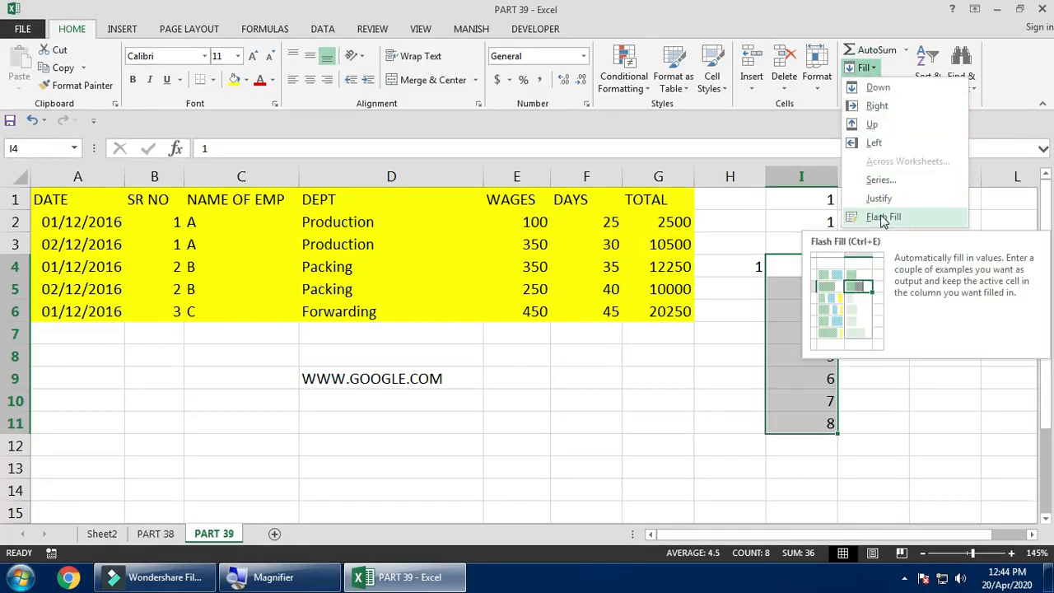
left_click(798, 272)
left_click(802, 266)
- Select columns I through K and display the commands for inserting objects
left_click_drag(807, 176, 944, 216)
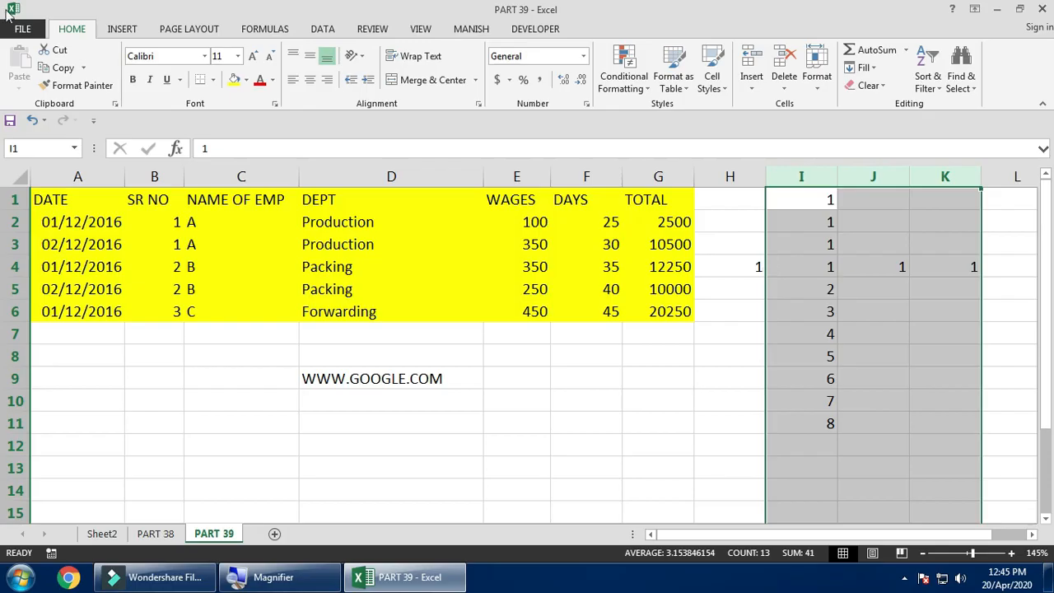
left_click(122, 28)
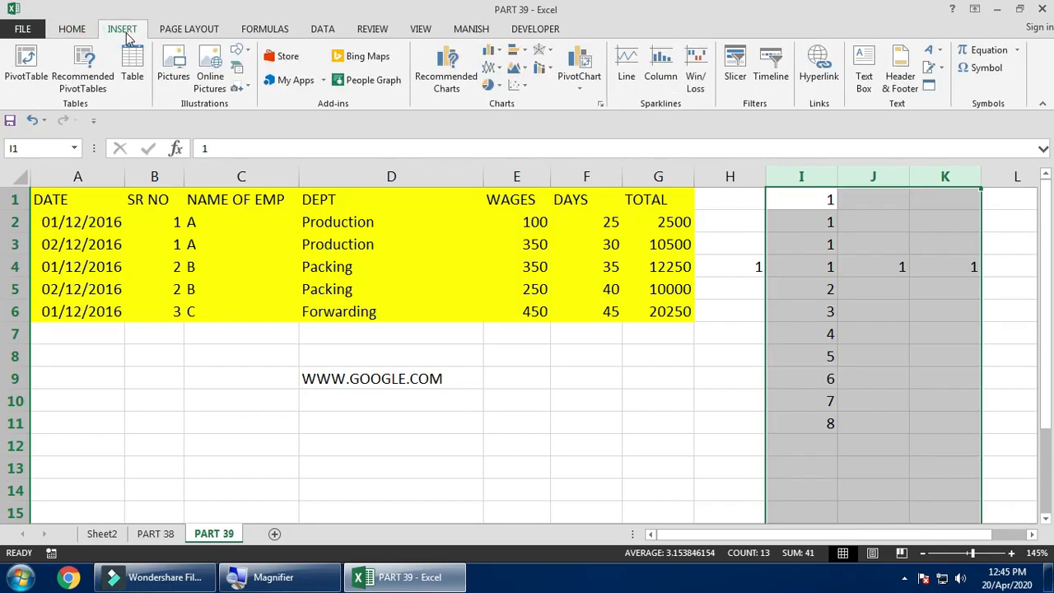